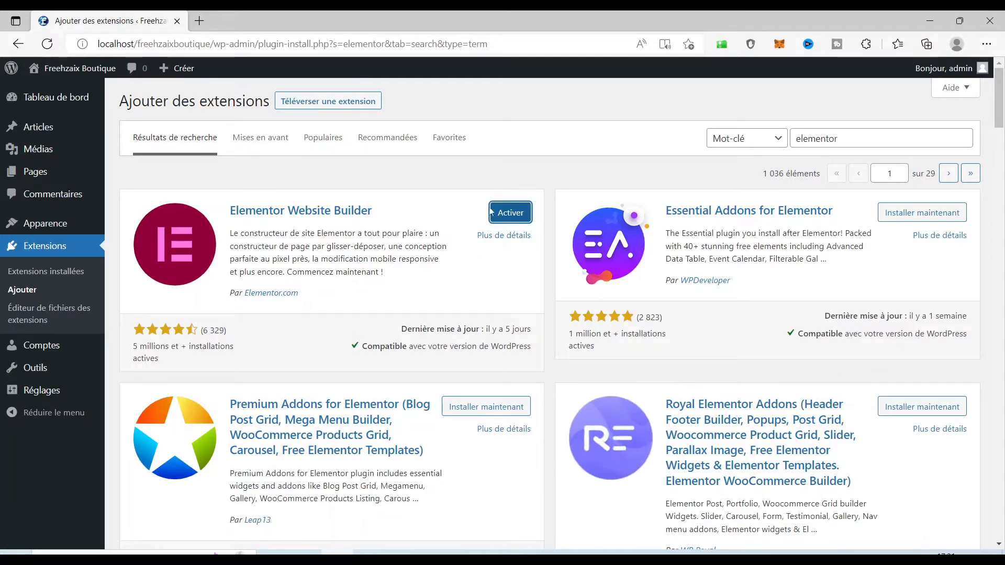
- Activate the Elementor Website Builder plugin and close its onboarding wizard
click(515, 214)
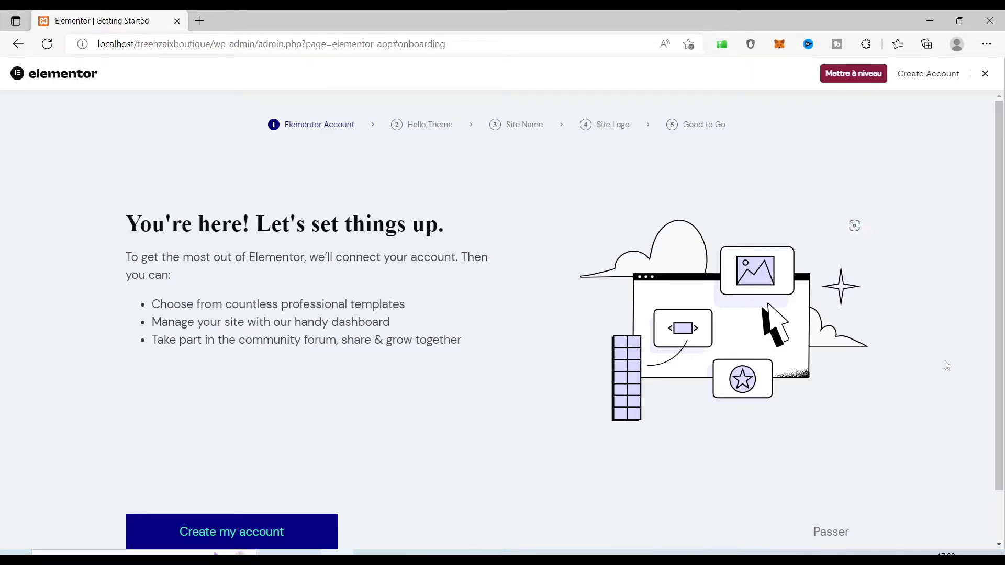
click(987, 75)
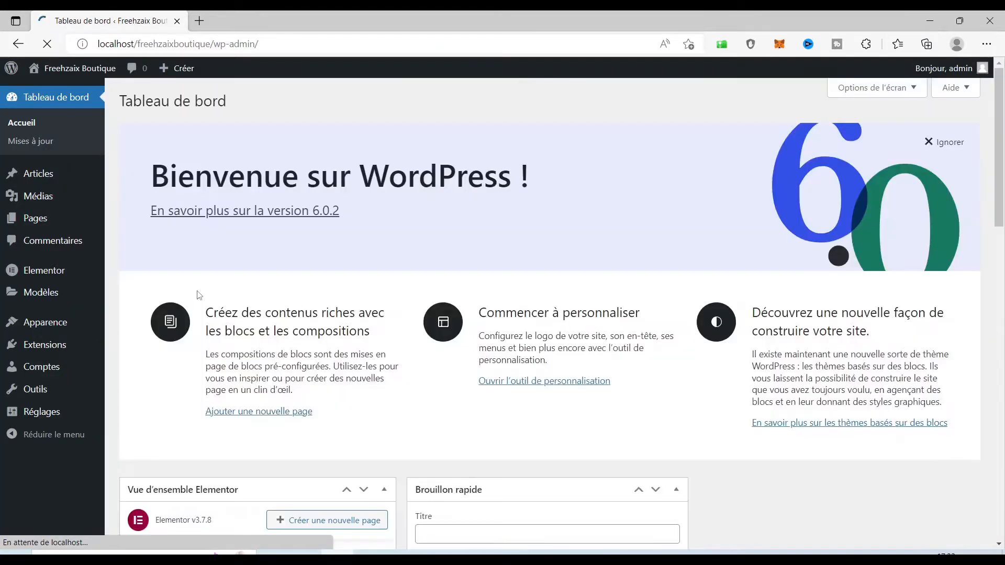
- Install and activate Elementor Pro by uploading elementor-pro.zip from the elementorpro377n folder under Téléchargements > wp plugins
mouse_move(32, 349)
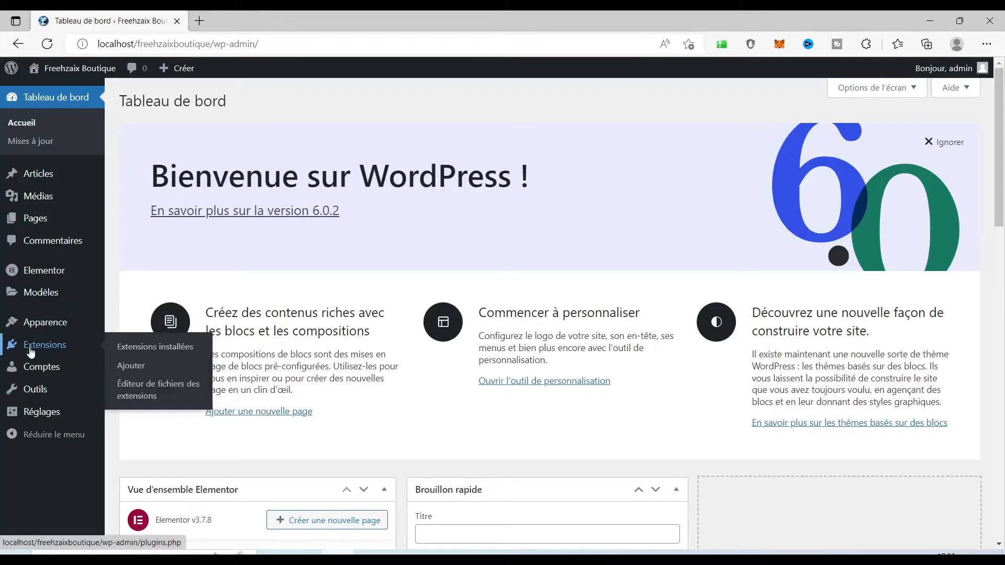
click(135, 366)
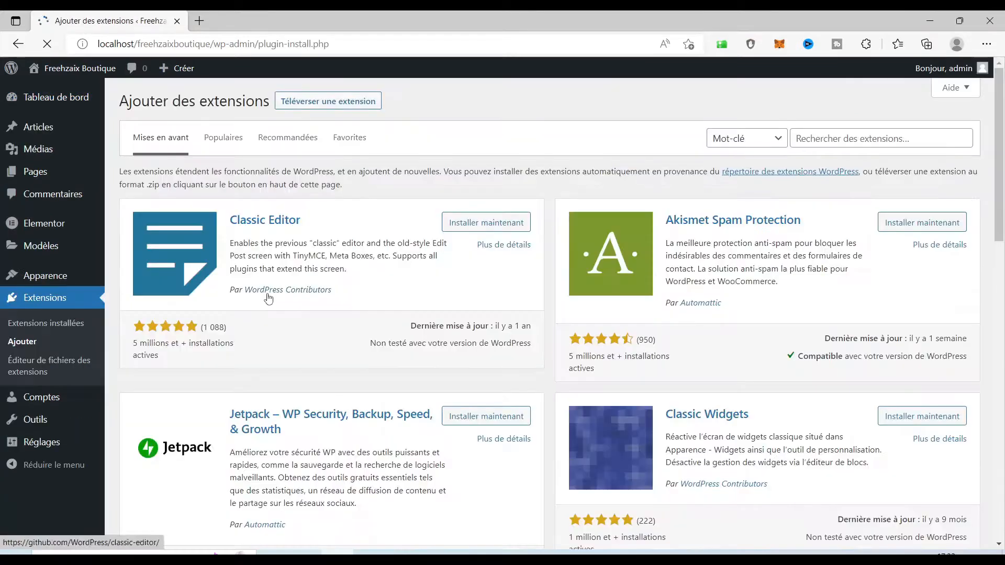
click(323, 105)
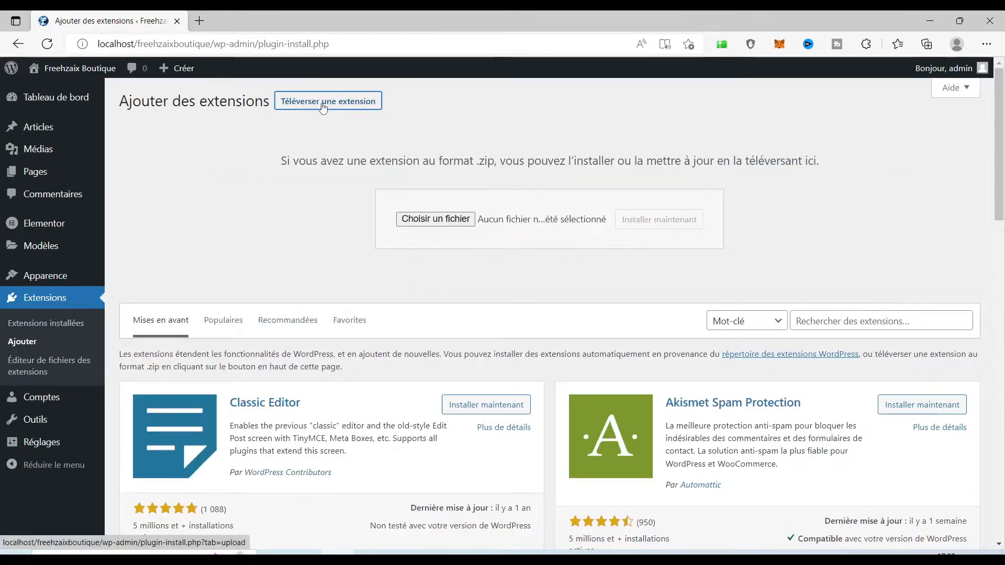
click(426, 219)
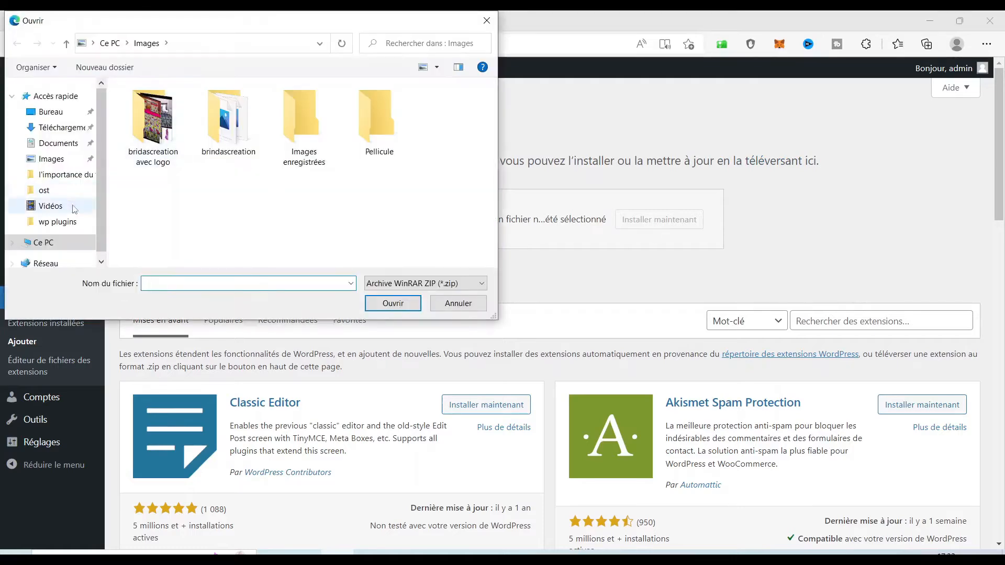
click(60, 131)
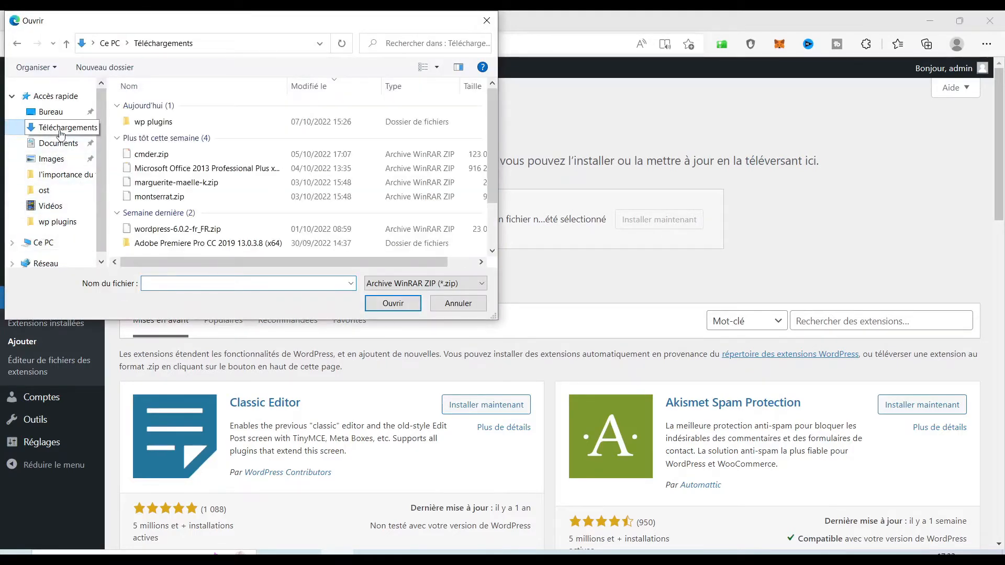
double_click(159, 122)
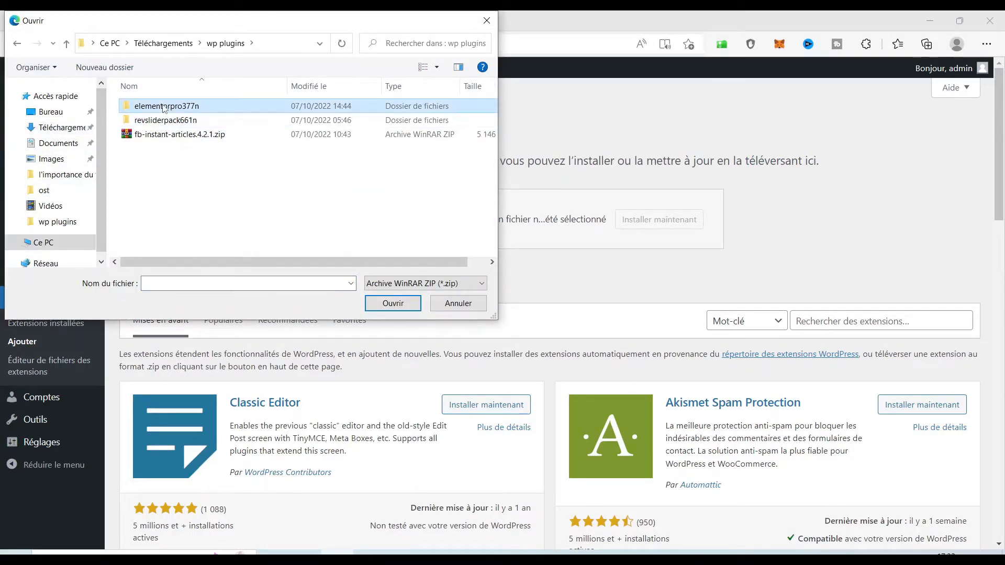
double_click(164, 106)
click(162, 120)
click(391, 303)
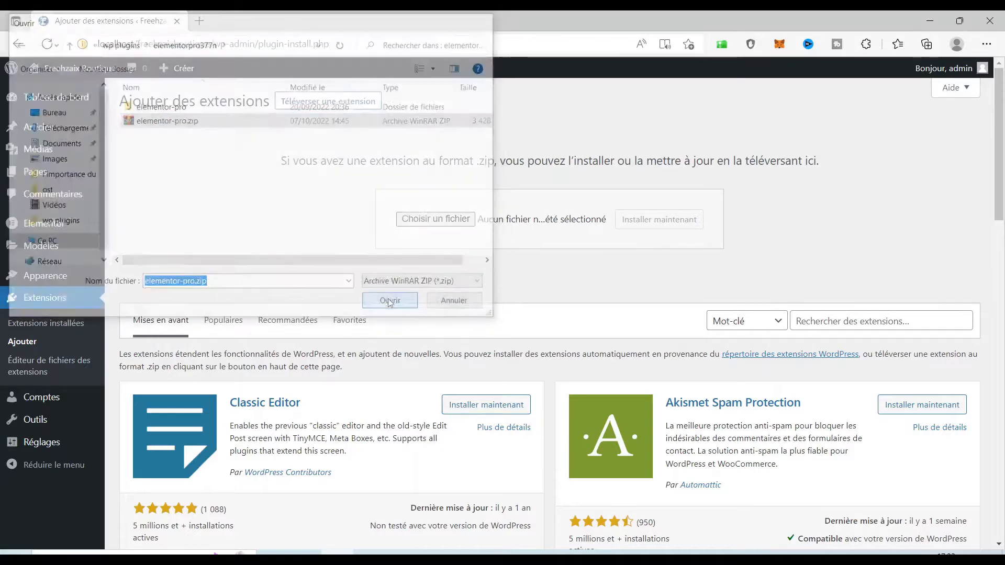
click(653, 221)
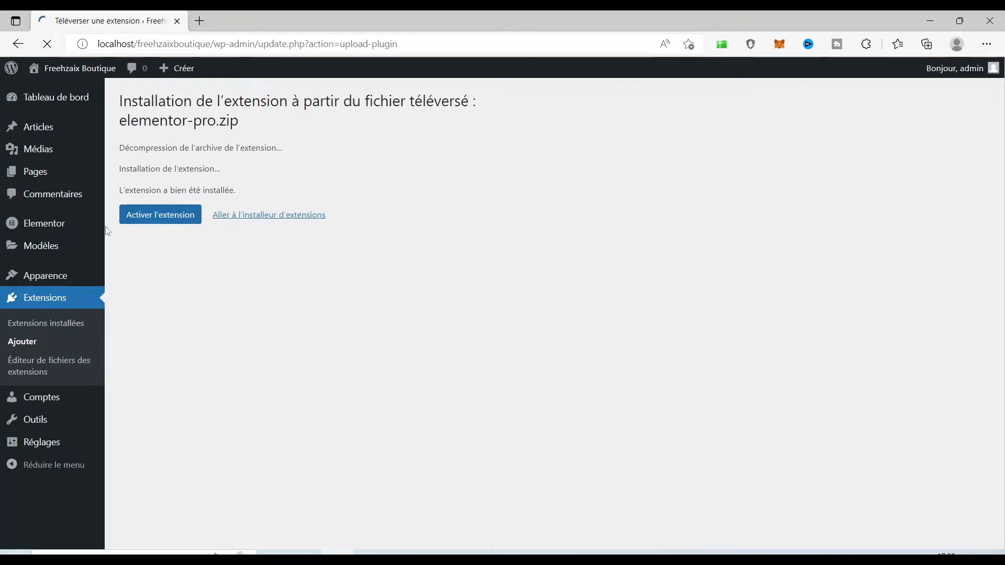
click(148, 219)
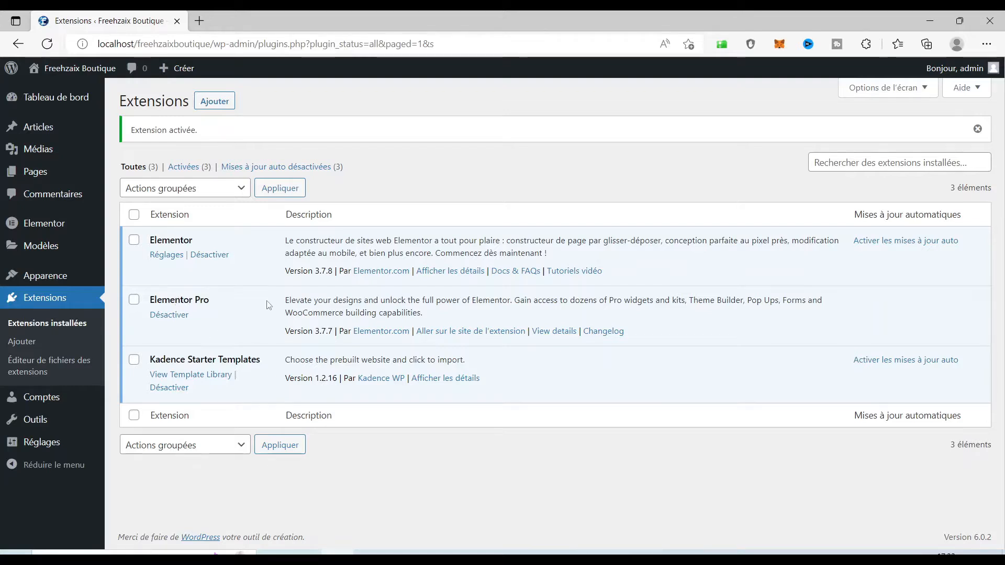
- Search the plugin directory for "woocommerce", and install and activate the WooCommerce plugin by Automattic
click(213, 103)
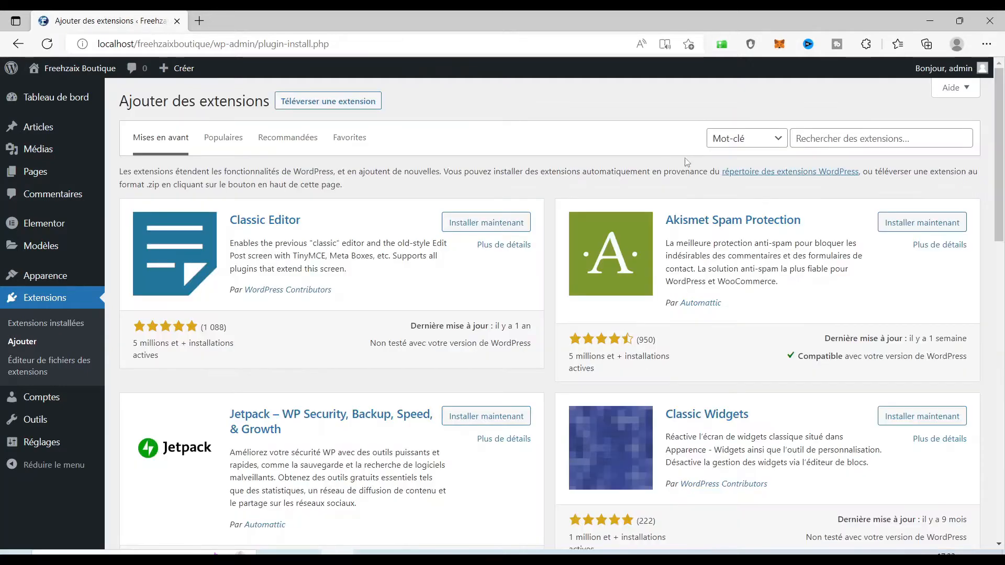
click(883, 137)
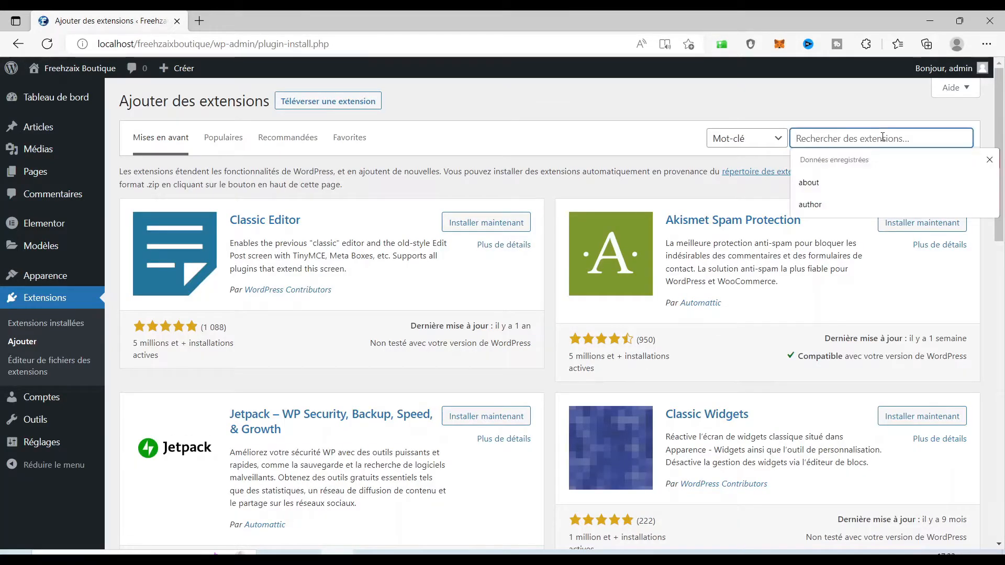
text(woo)
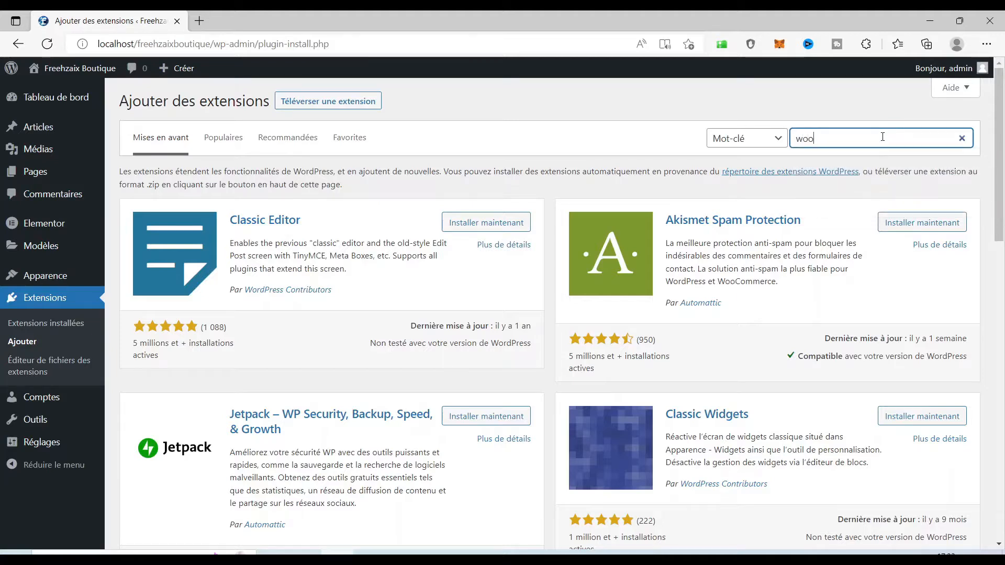
text(comerce)
click(832, 139)
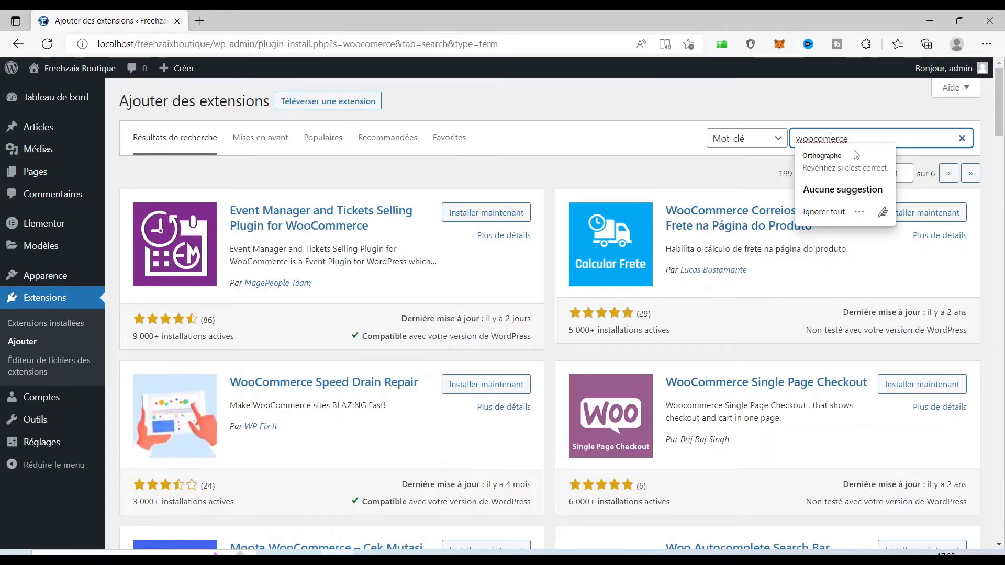
text(m)
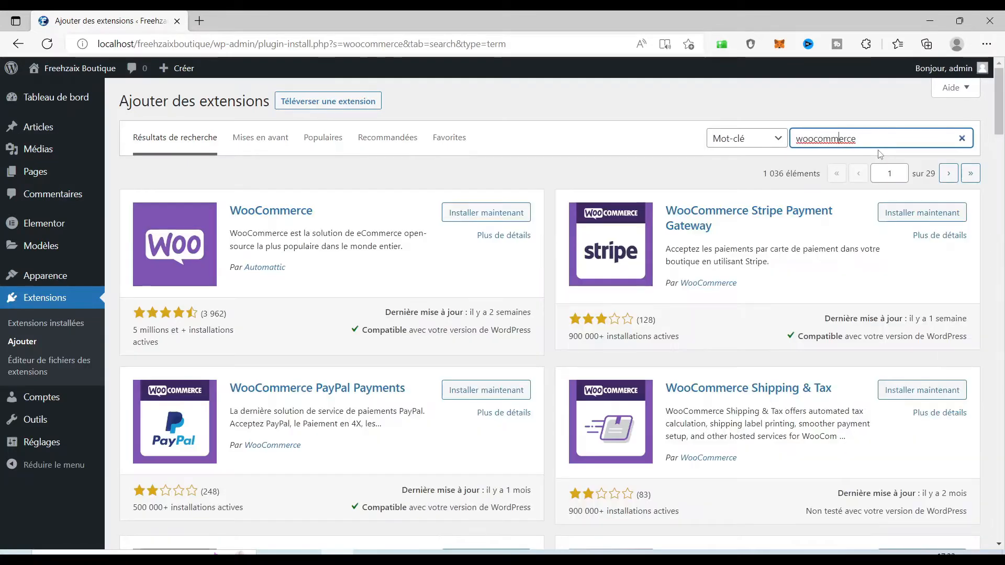
click(464, 215)
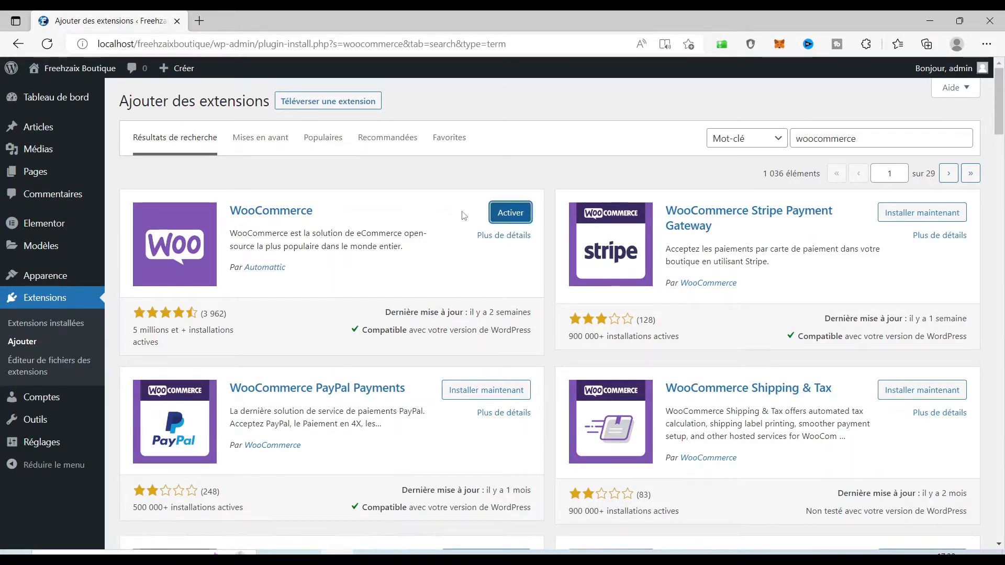
click(514, 212)
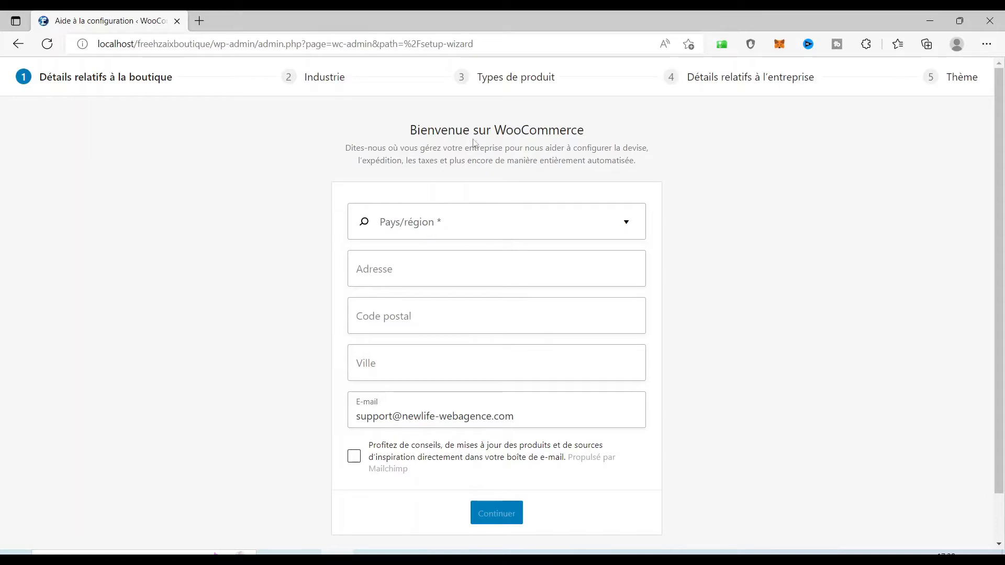
- Set the store's country to Côte-d'Ivoire and fill in its address, postal code and city
click(459, 231)
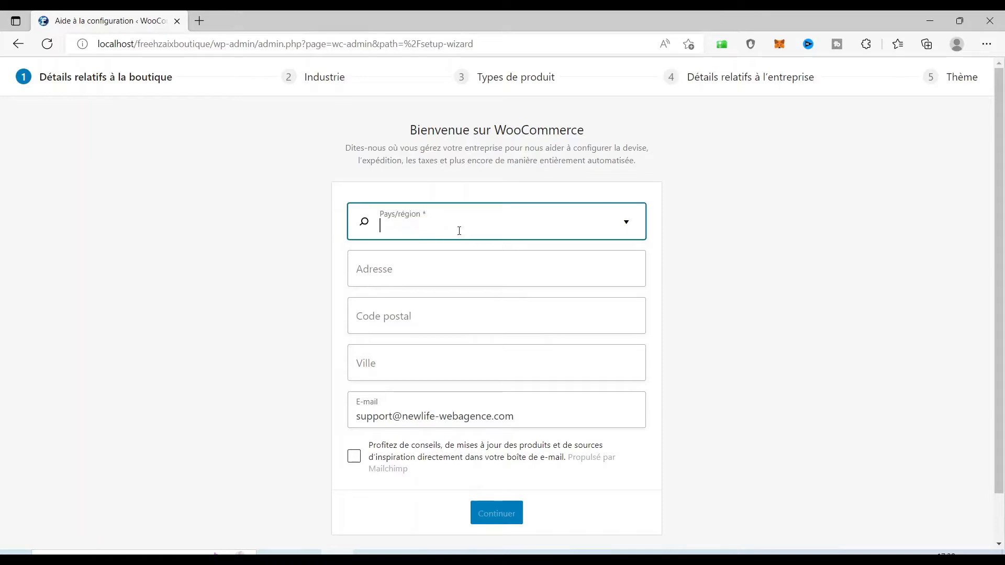
text(côte)
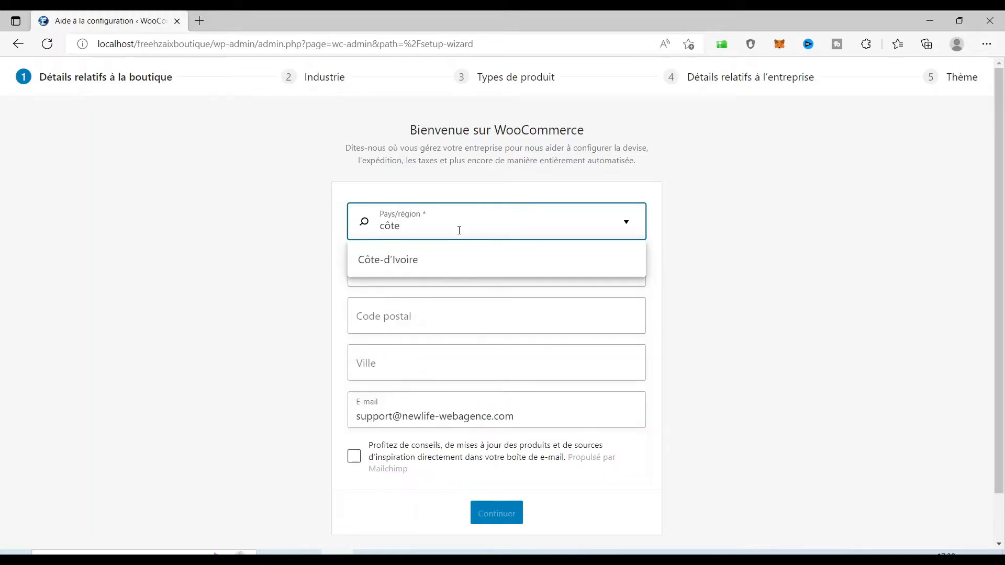
click(461, 270)
click(462, 267)
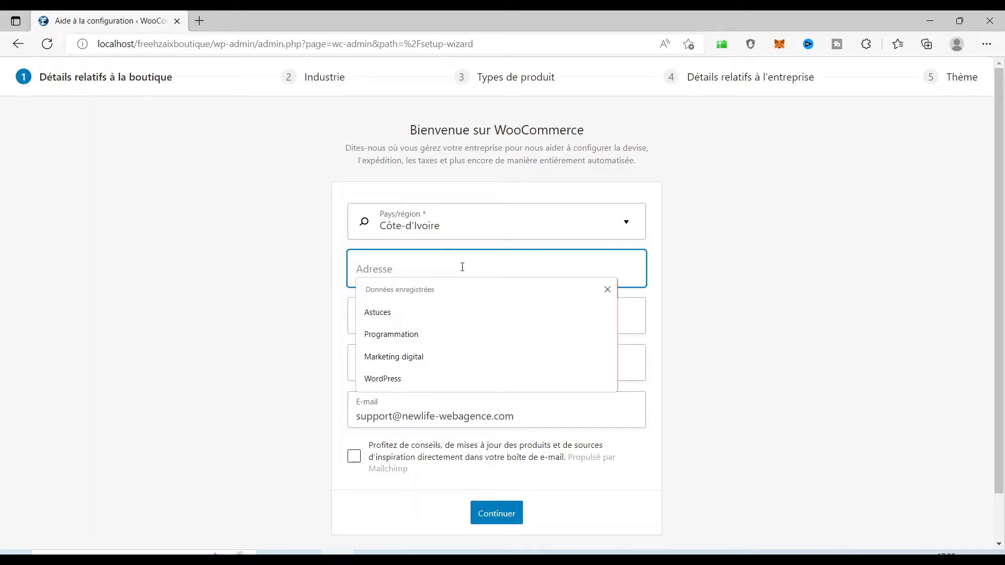
text(Treic)
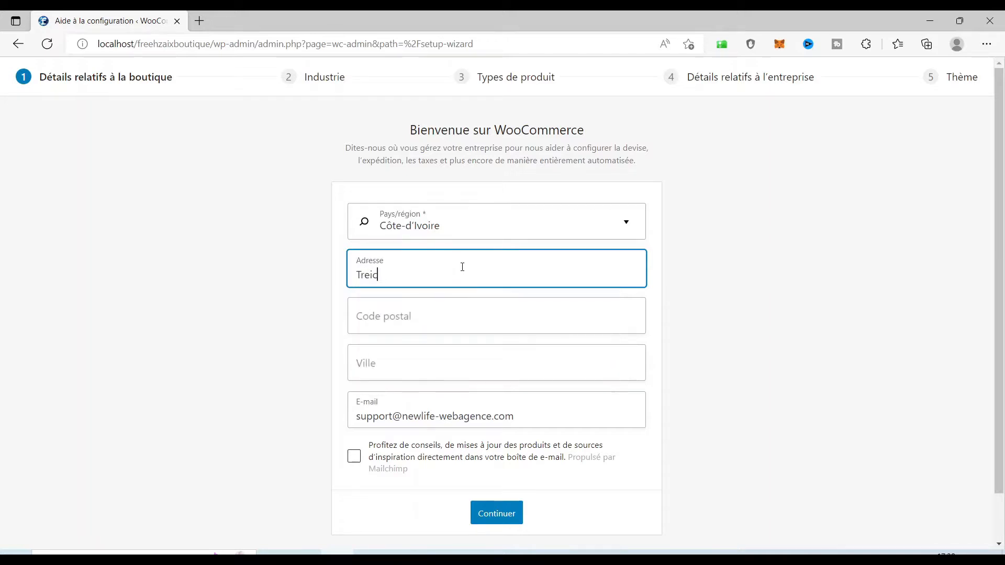
text(hville)
key(Tab)
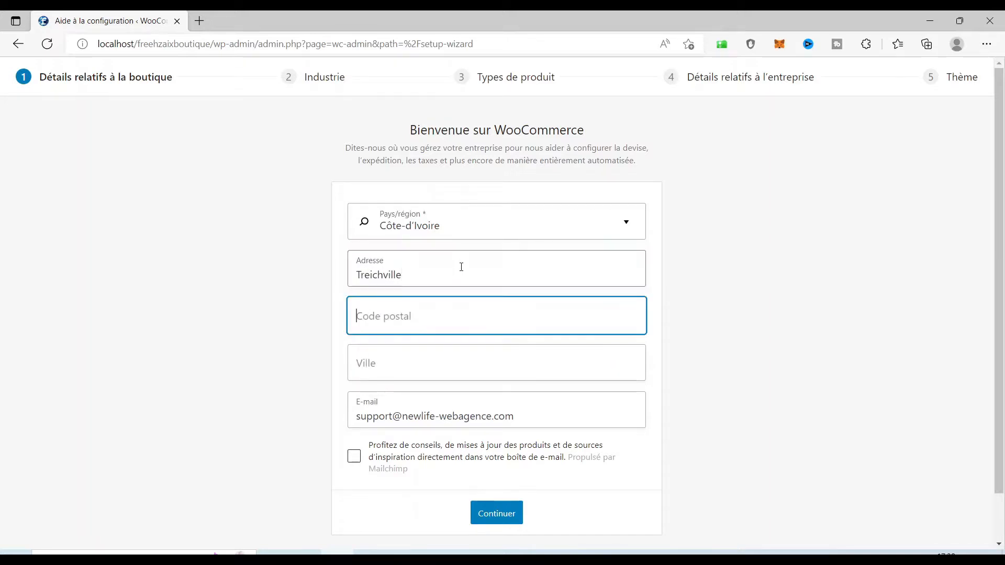
text(00225)
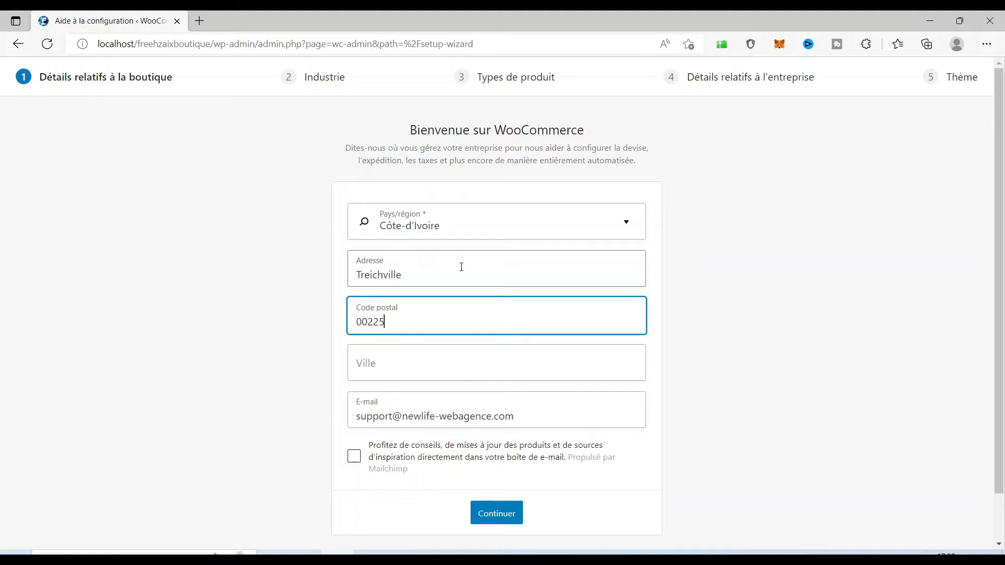
key(Tab)
text(A)
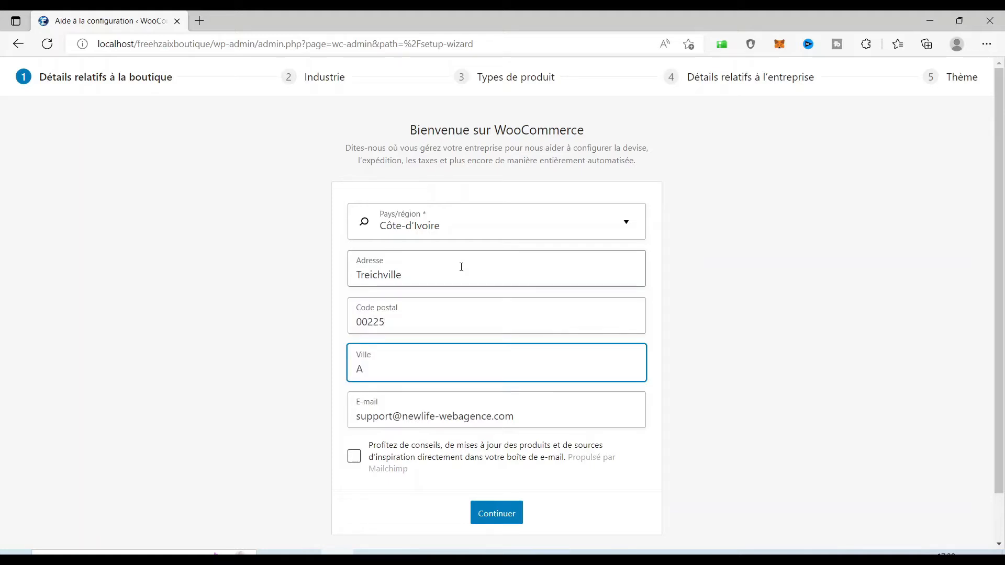
text(bidjan)
key(Tab)
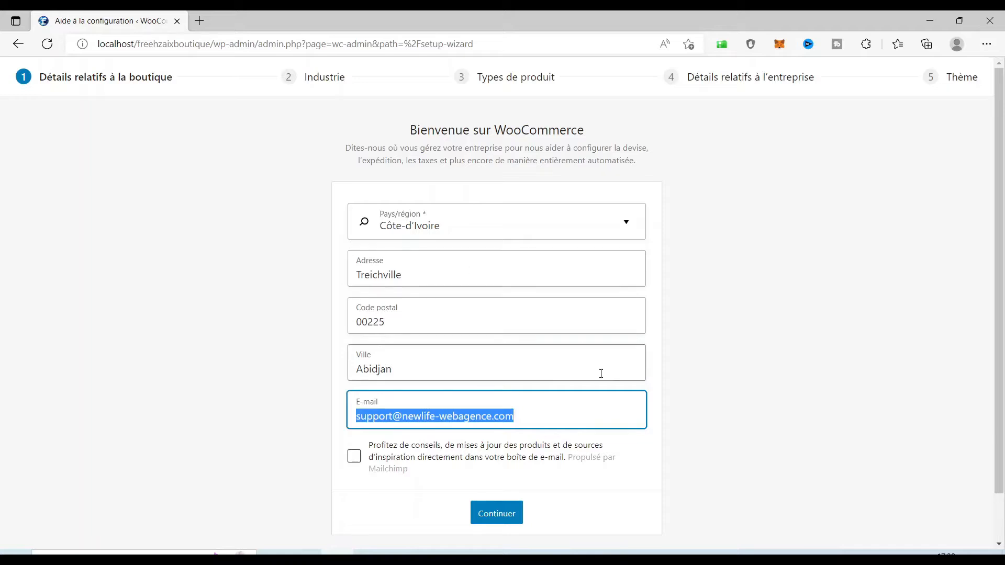
- Replace the domain in the store's contact e-mail, choosing the matching saved support address
click(543, 420)
key(BackSpace)
key(BackSpace)
key(BackSpace)
key(BackSpace)
key(BackSpace)
key(BackSpace)
key(BackSpace)
key(BackSpace)
key(BackSpace)
key(BackSpace)
key(BackSpace)
key(BackSpace)
key(BackSpace)
key(BackSpace)
key(BackSpace)
key(BackSpace)
key(BackSpace)
key(BackSpace)
key(BackSpace)
key(BackSpace)
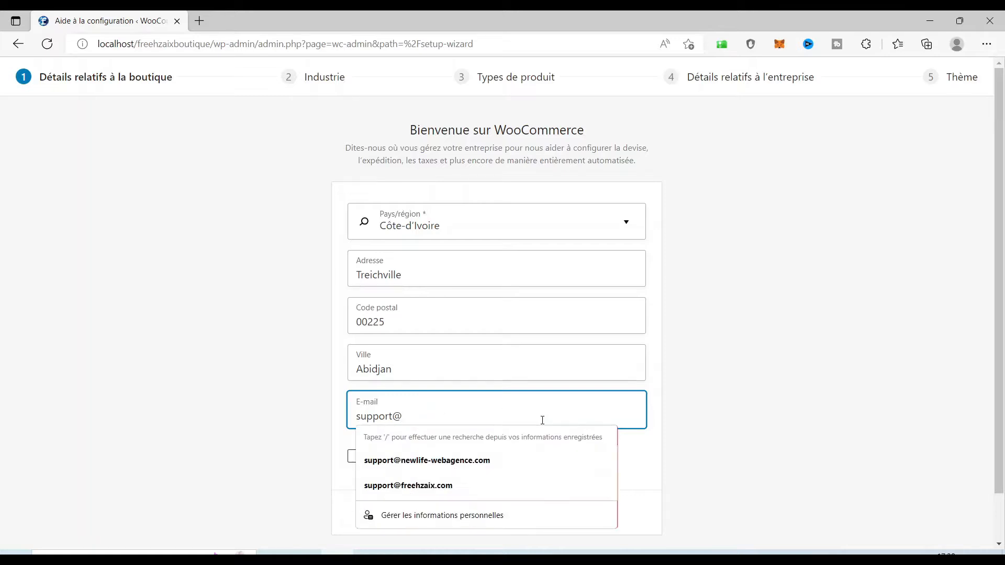
text(free)
key(Down)
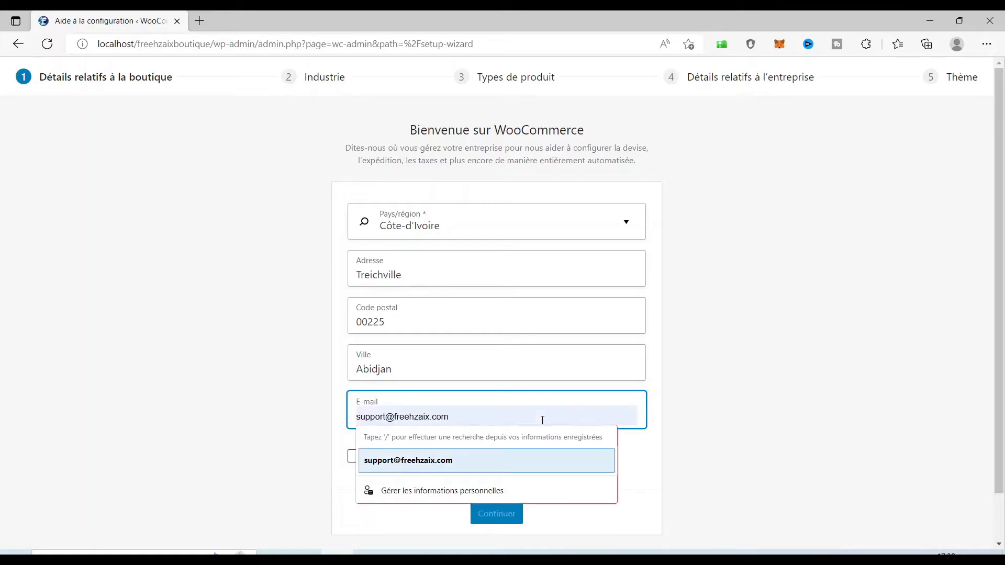
key(Return)
- Submit the store details without signing up for the e-mail tips, and decline WooCommerce usage tracking
scroll(539, 419, down, 1)
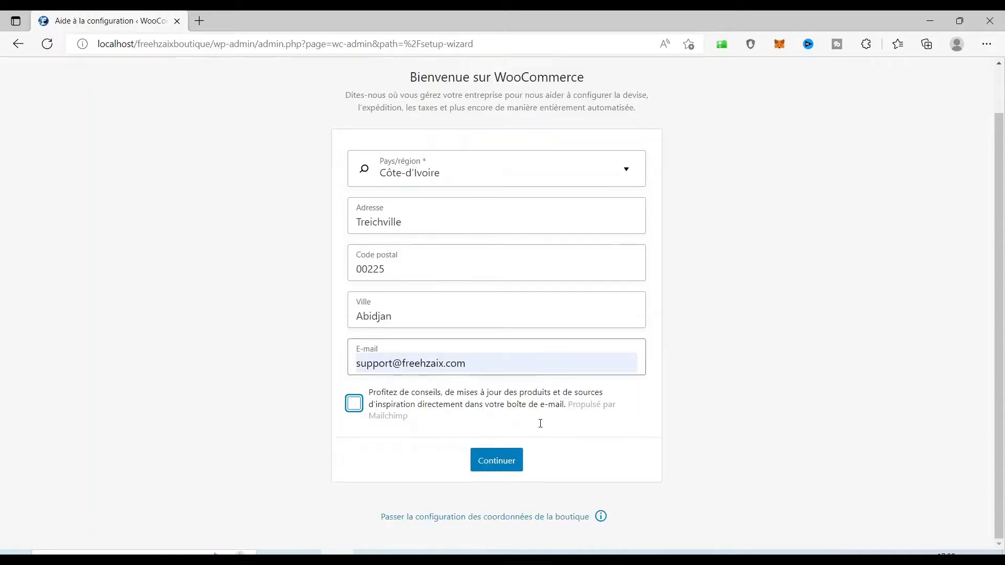
click(500, 463)
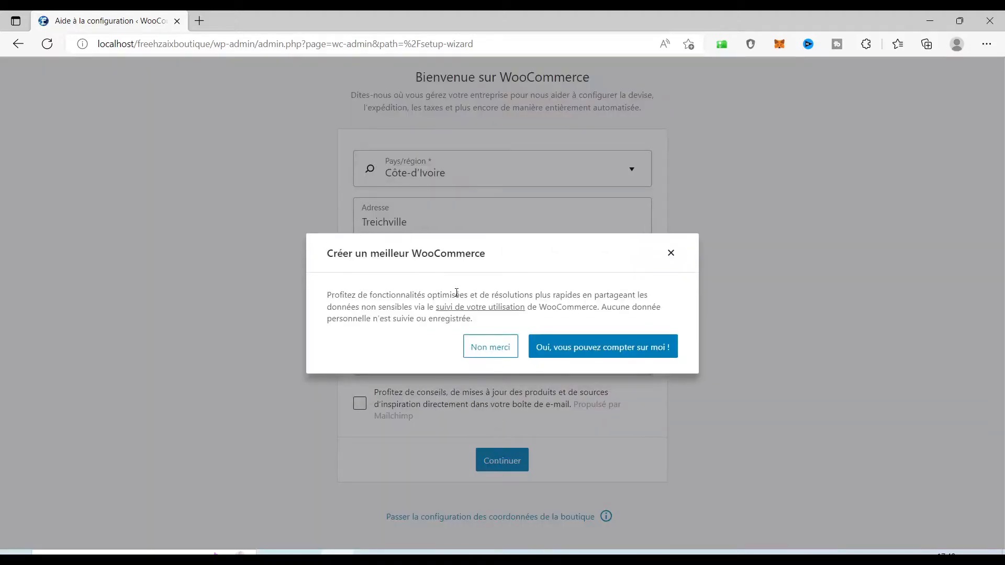
click(484, 350)
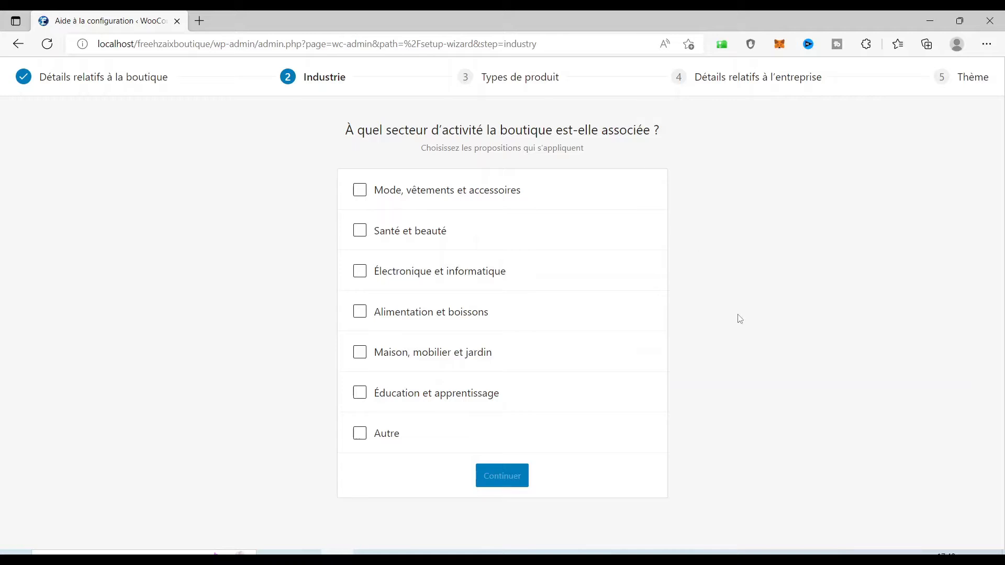
- Select every store industry except Autre, from Mode, vêtements et accessoires through Éducation et apprentissage, and continue to the product types
click(411, 189)
click(408, 234)
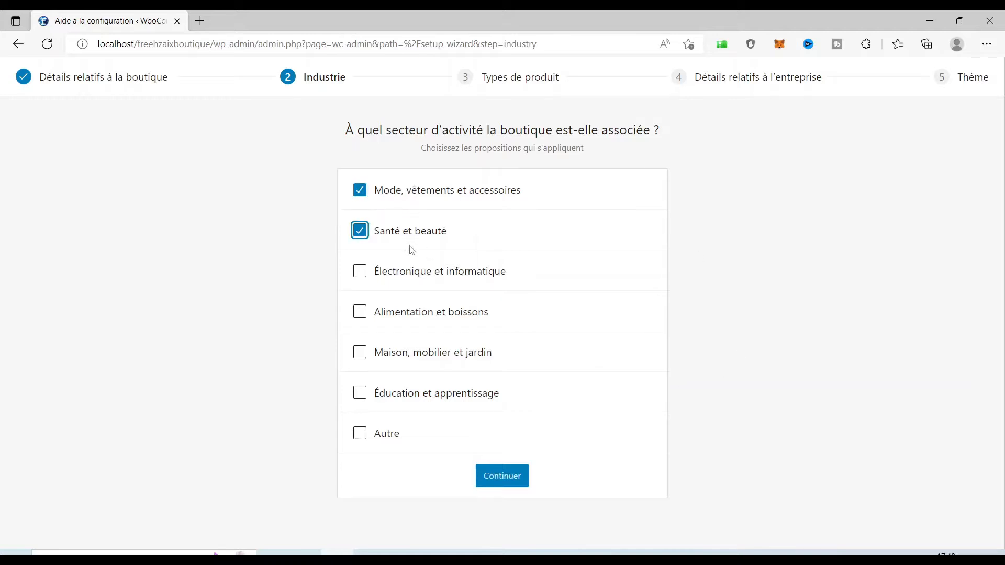
click(430, 320)
click(422, 277)
click(426, 360)
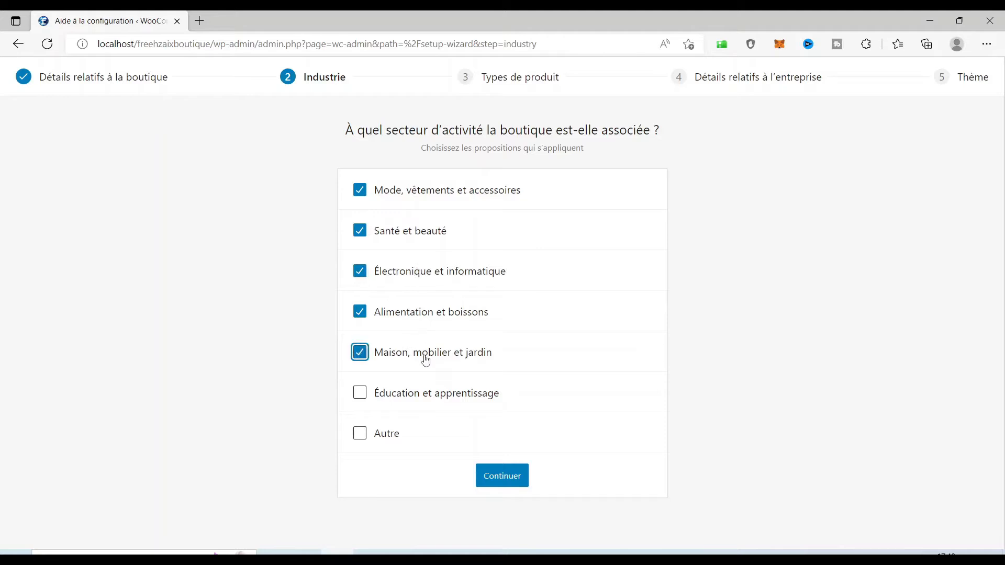
click(428, 396)
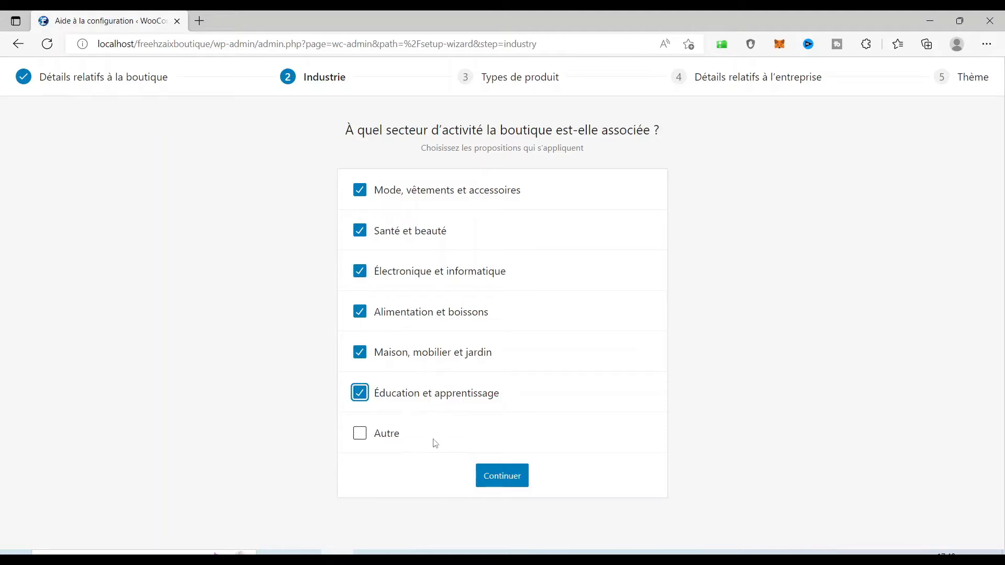
click(508, 479)
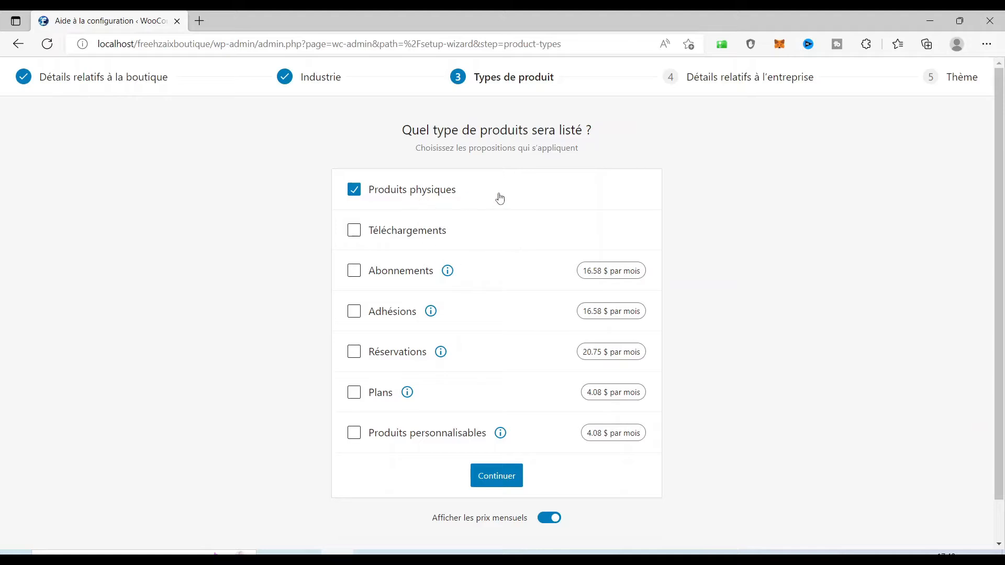
- Add Téléchargements to the selected product types, keeping monthly prices displayed, and continue to the business details
click(354, 230)
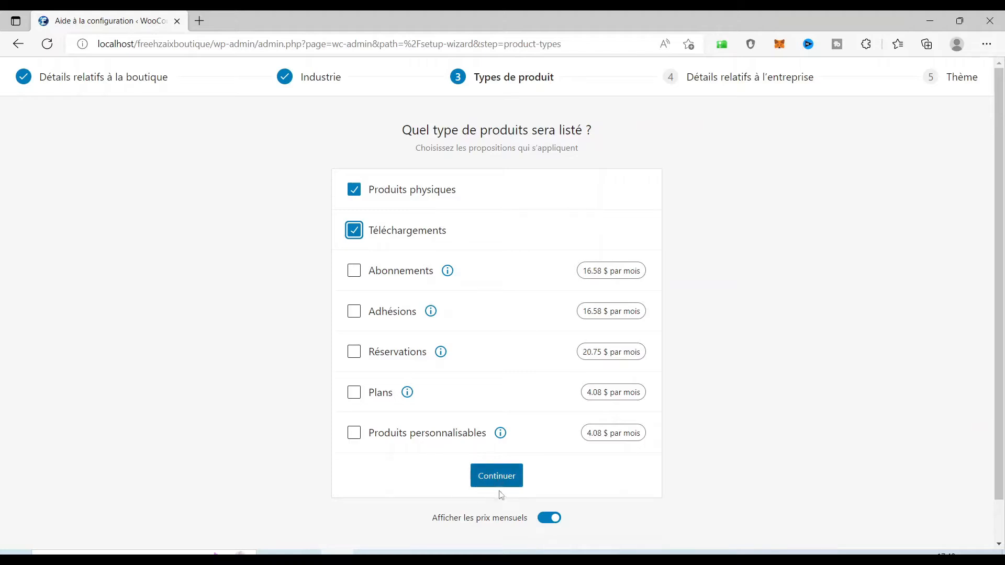
click(497, 521)
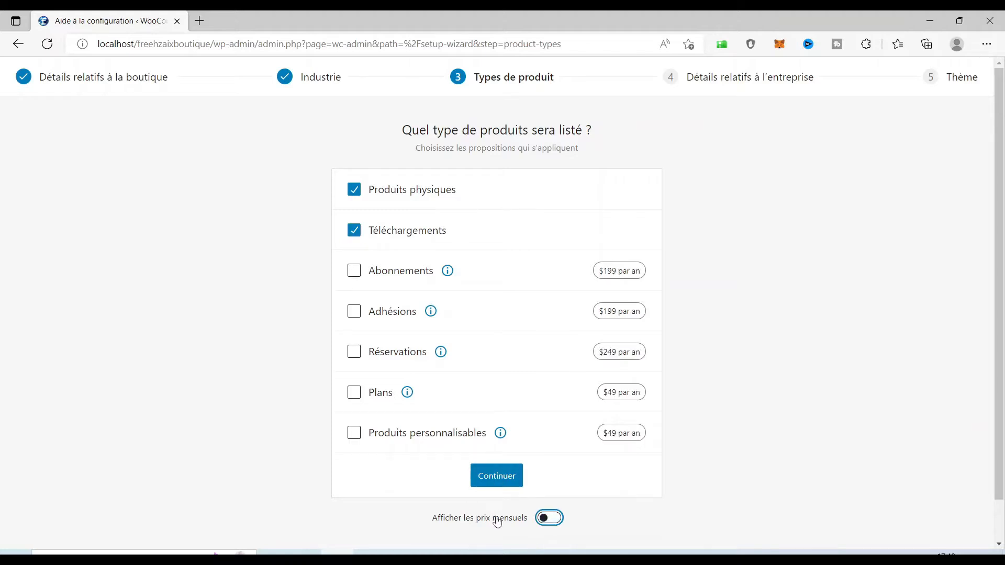
click(498, 521)
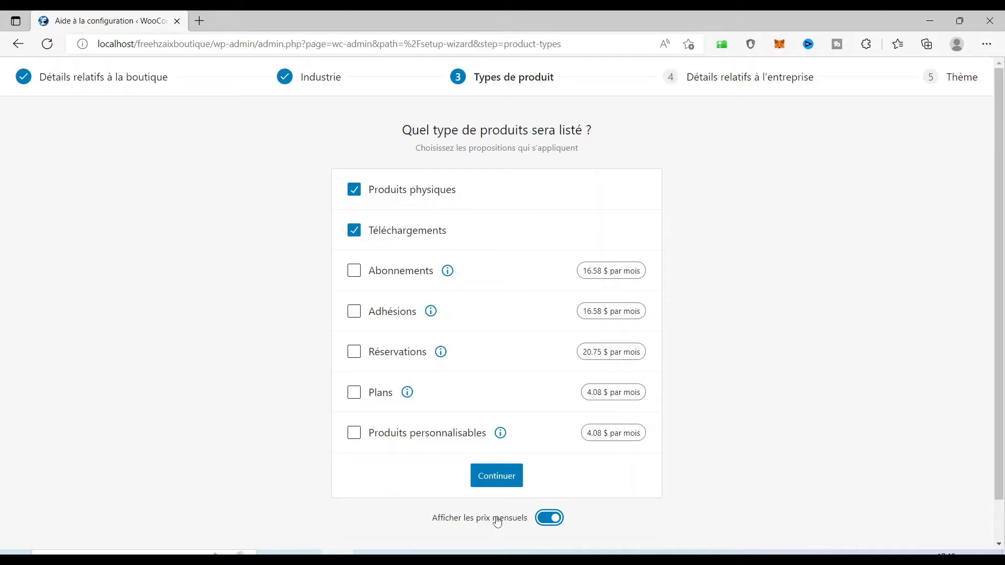
click(492, 479)
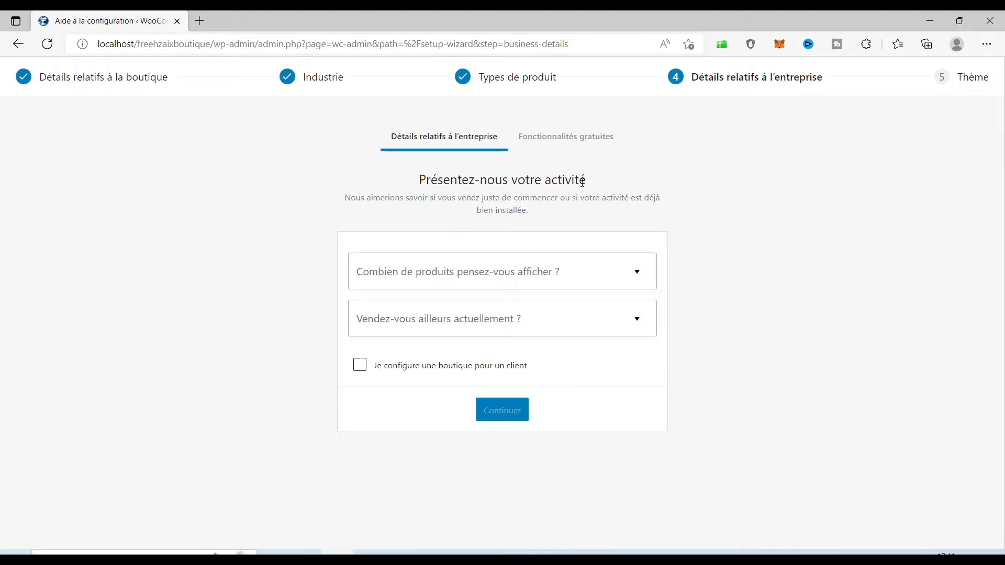
- Answer the business questions with "Je n'ai pas encore de produits." and Non for selling elsewhere, and continue to the free features
click(549, 283)
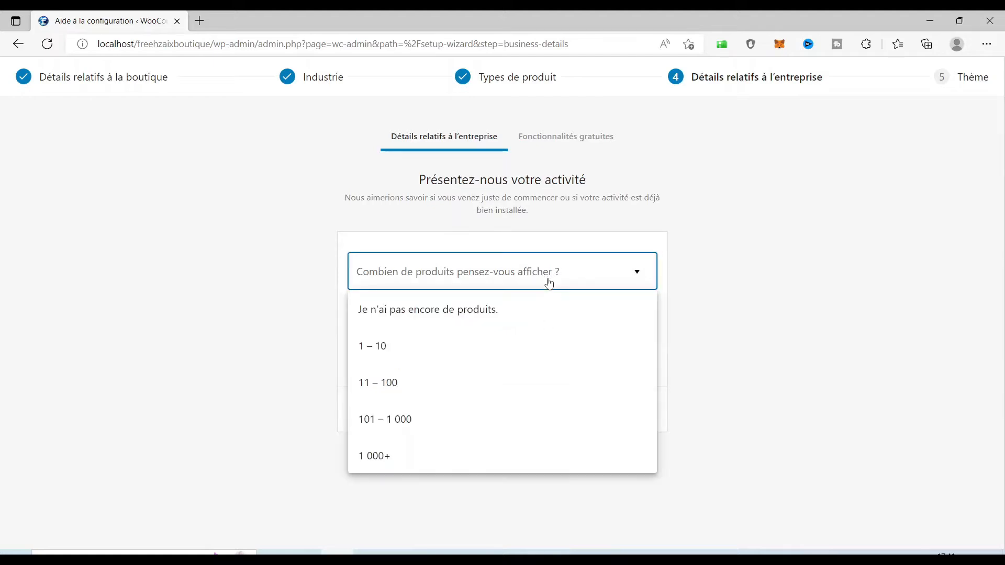
click(403, 314)
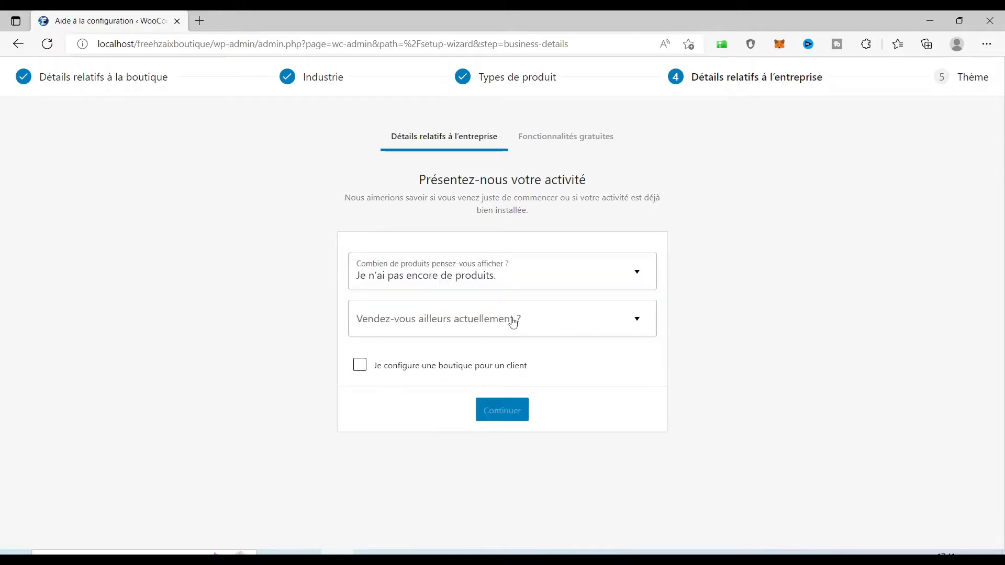
click(510, 323)
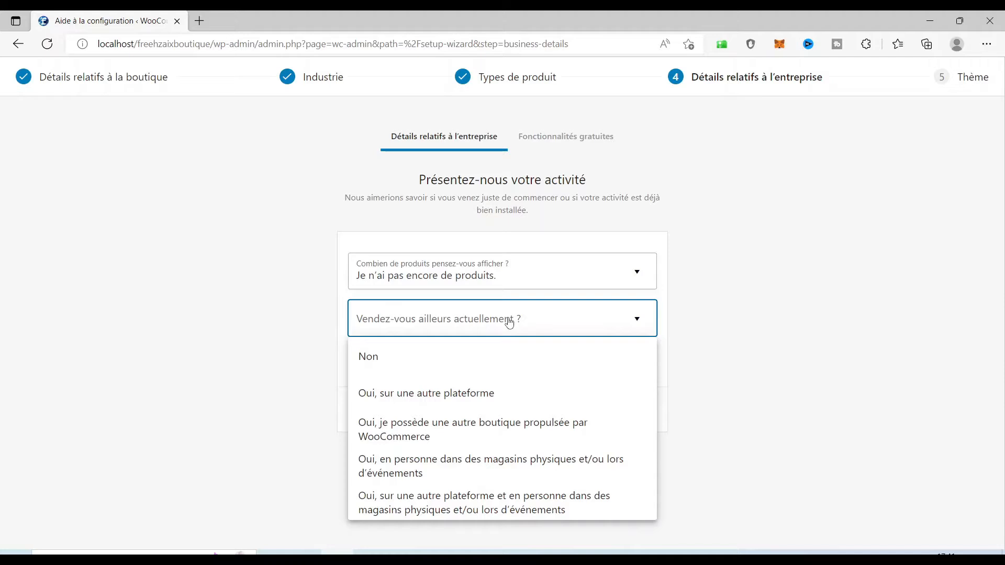
click(396, 355)
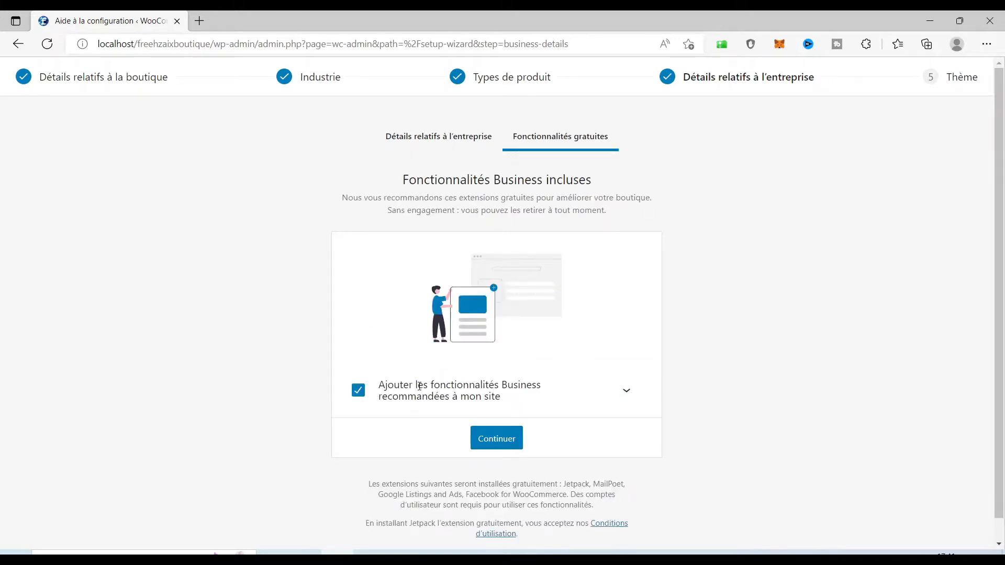
- Expand the recommended Business features, deselect all of them including Jetpack and MailPoet, and continue to the theme choice
click(627, 392)
scroll(635, 396, down, 5)
scroll(635, 392, up, 4)
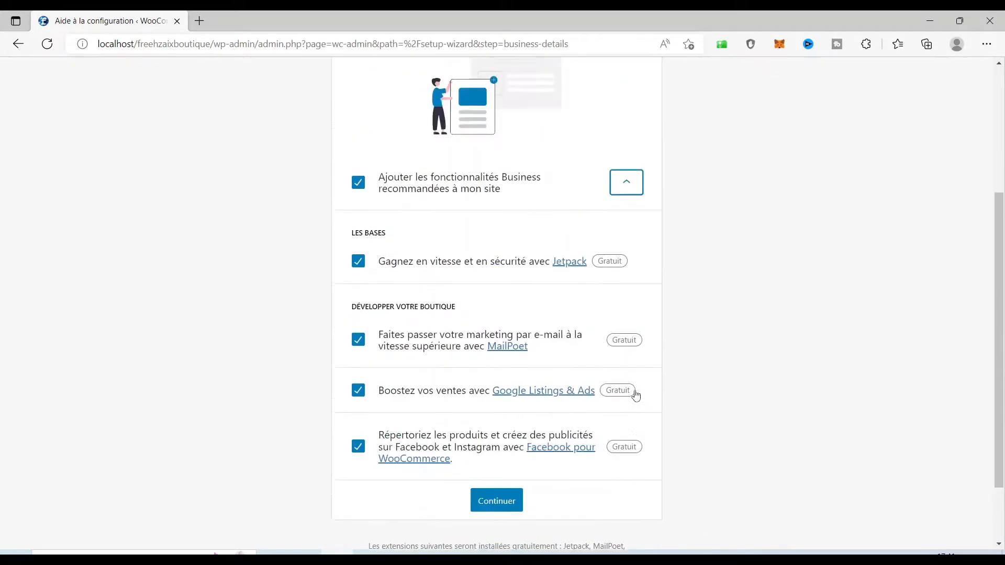
click(359, 321)
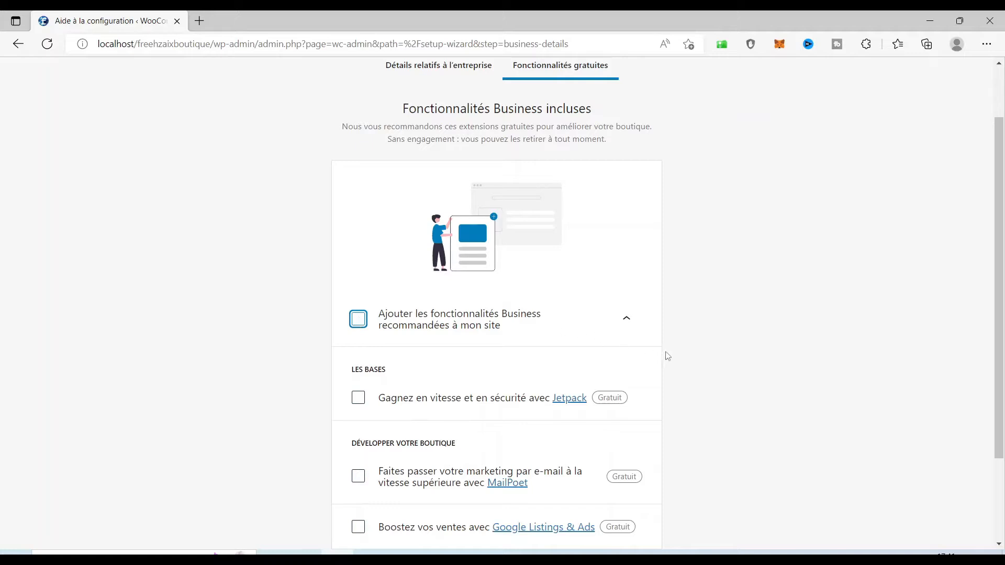
scroll(323, 329, down, 1)
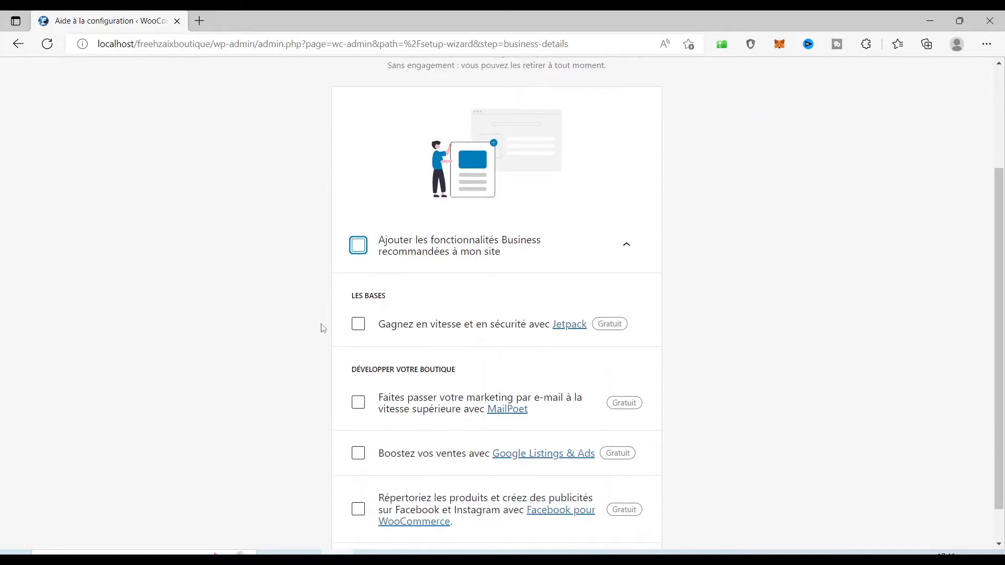
scroll(587, 352, down, 1)
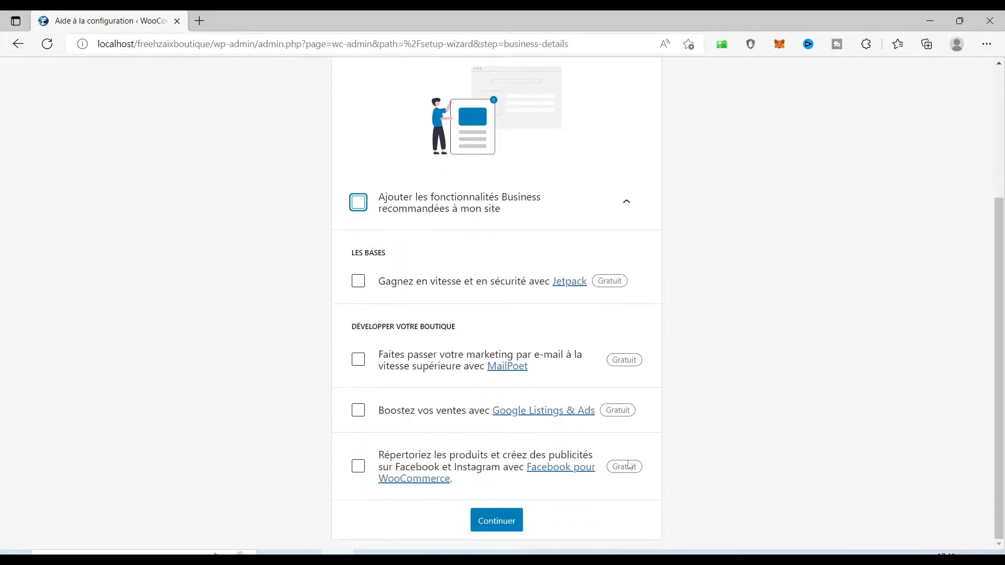
click(498, 522)
- Look through the offered themes and finish the setup wizard with the active Kadence theme
scroll(435, 377, down, 5)
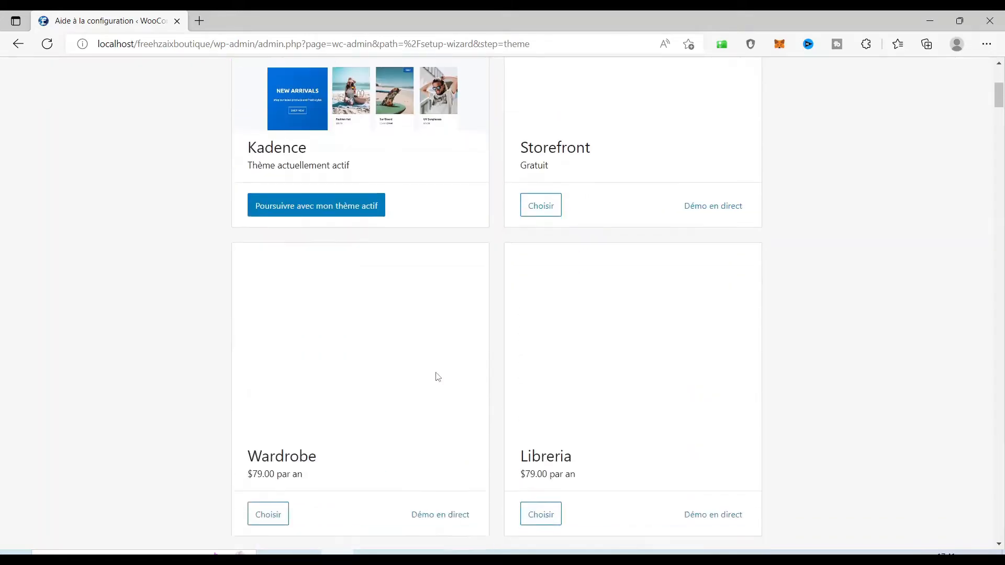
scroll(435, 377, up, 6)
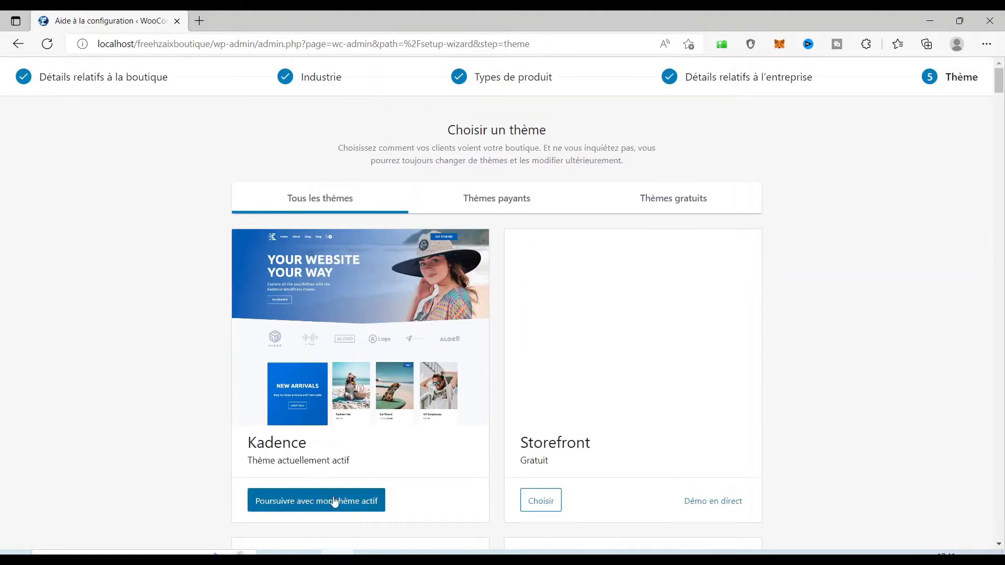
click(317, 501)
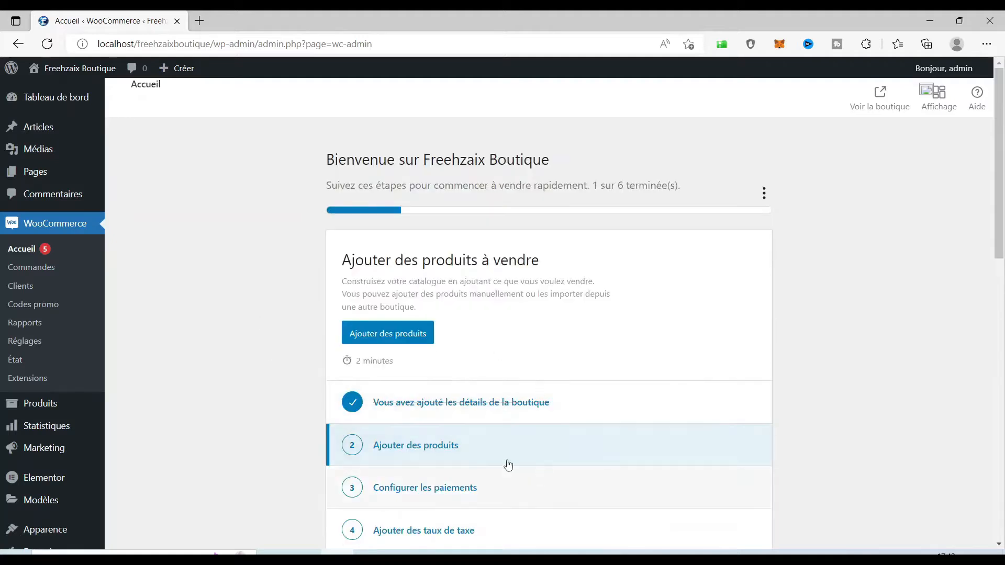
- Start a new WooCommerce product manually and name it "Manette UCOM à port USB"
click(392, 334)
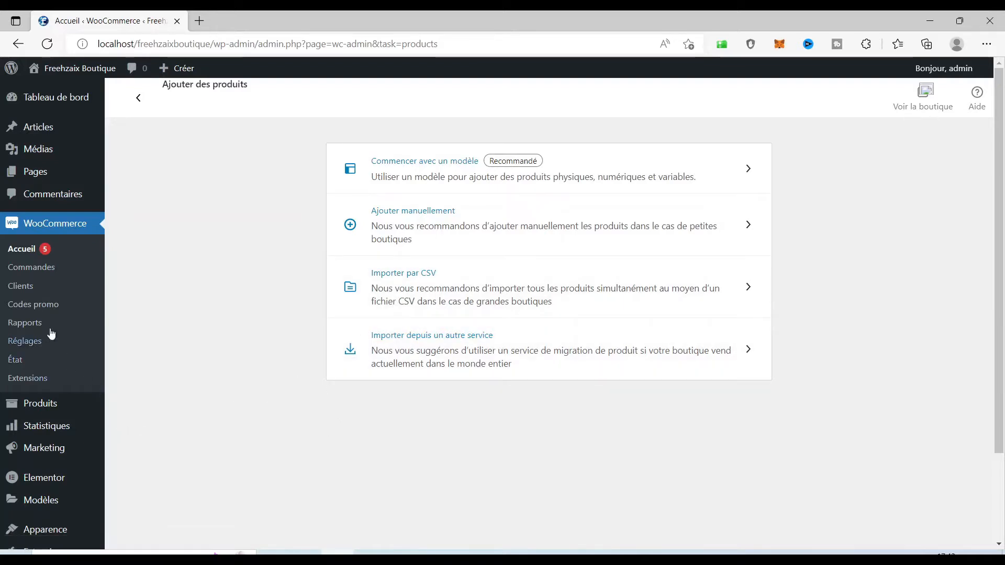
mouse_move(30, 407)
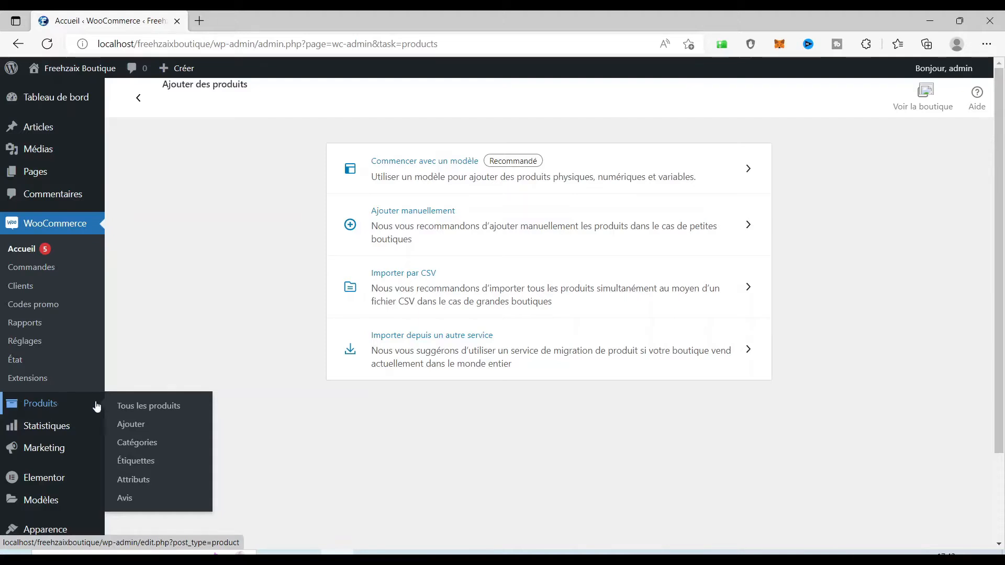
click(131, 424)
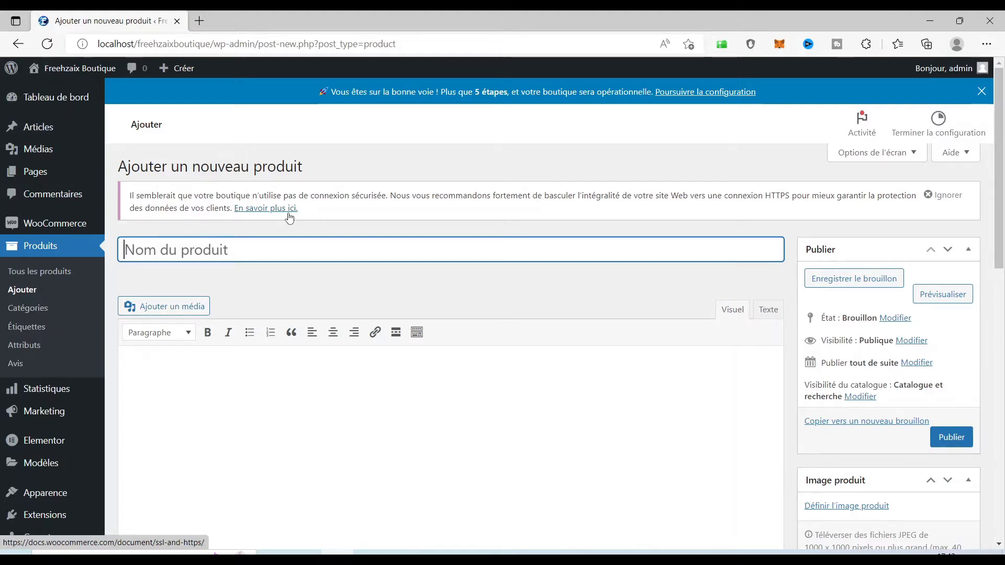
text(MA)
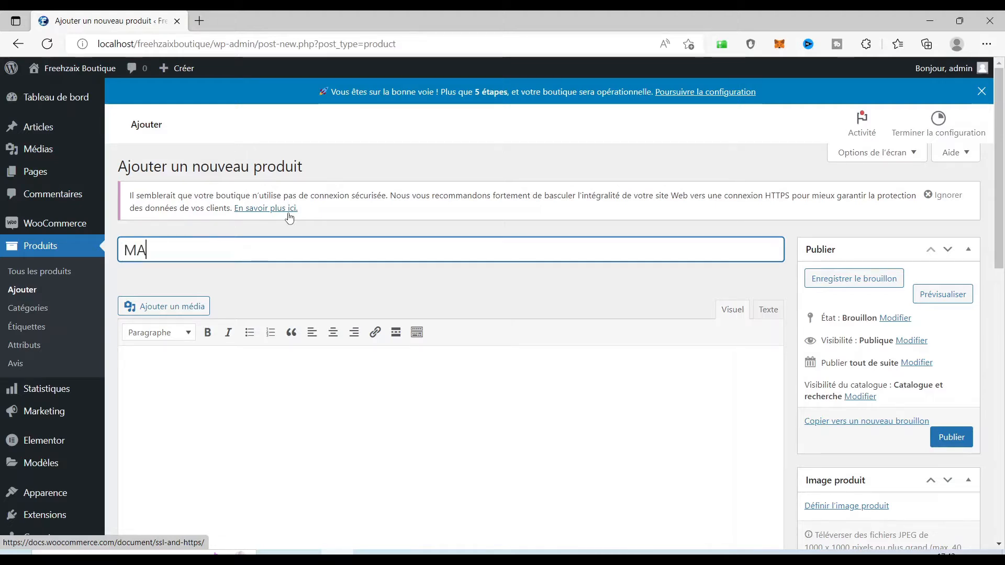
text(nette UCOM à port USB)
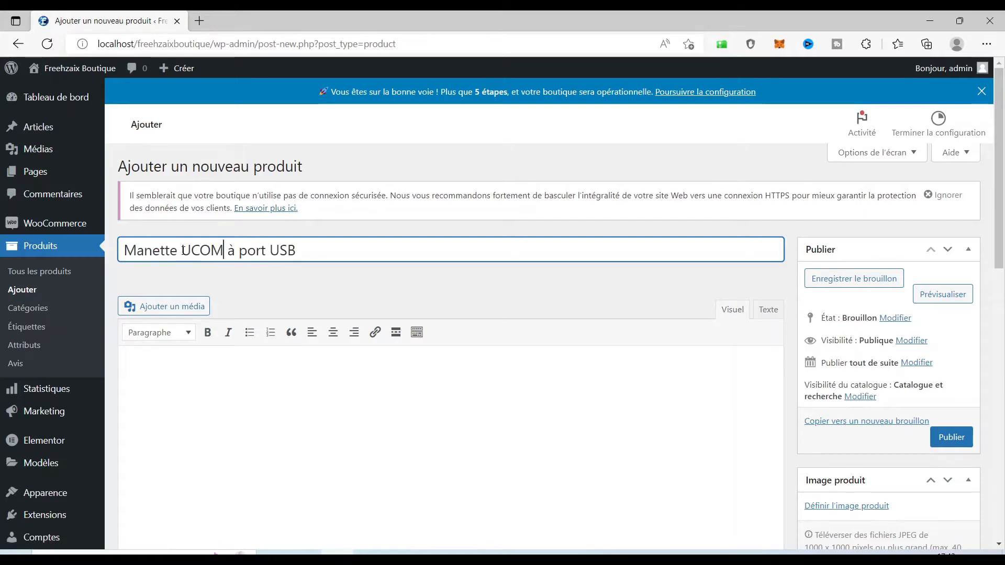
- Search the web for "manette ucom" in a new browser tab and show the image results
click(199, 21)
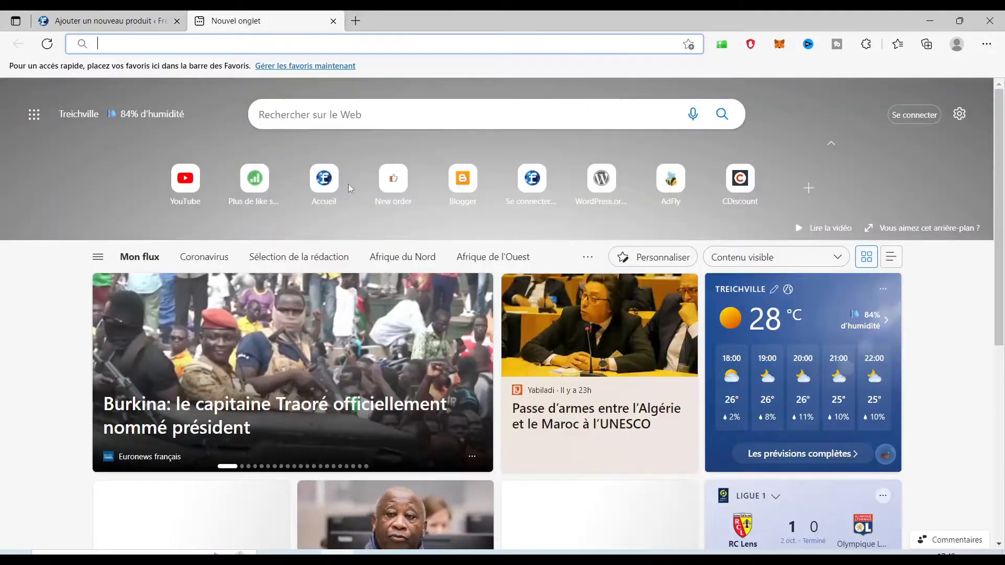
text(ma)
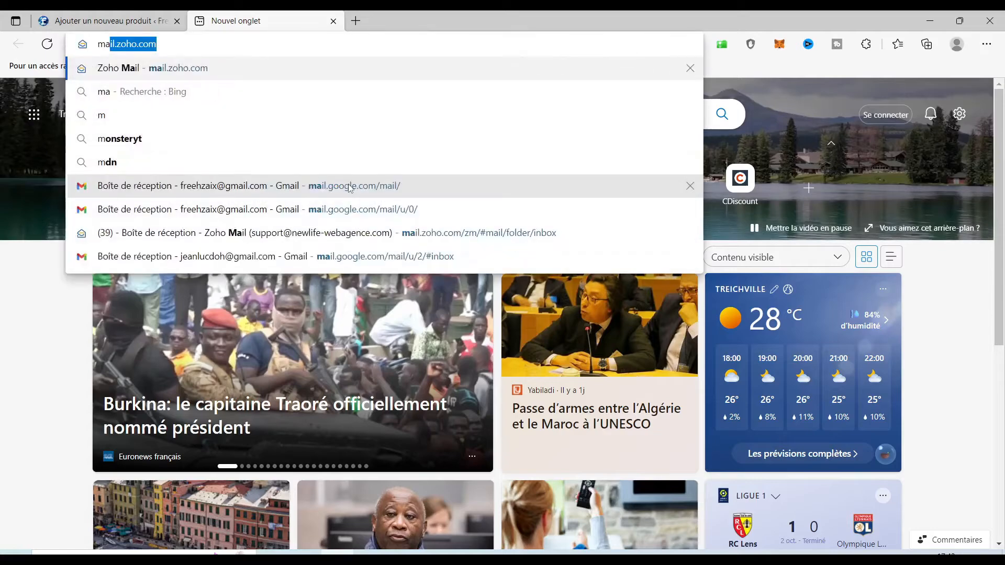
text(nette )
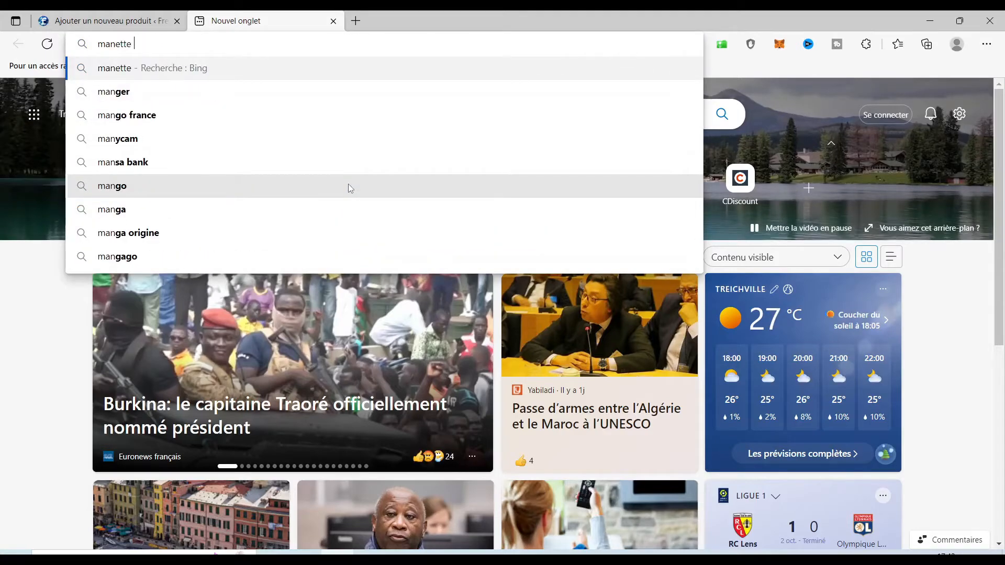
text(ucom)
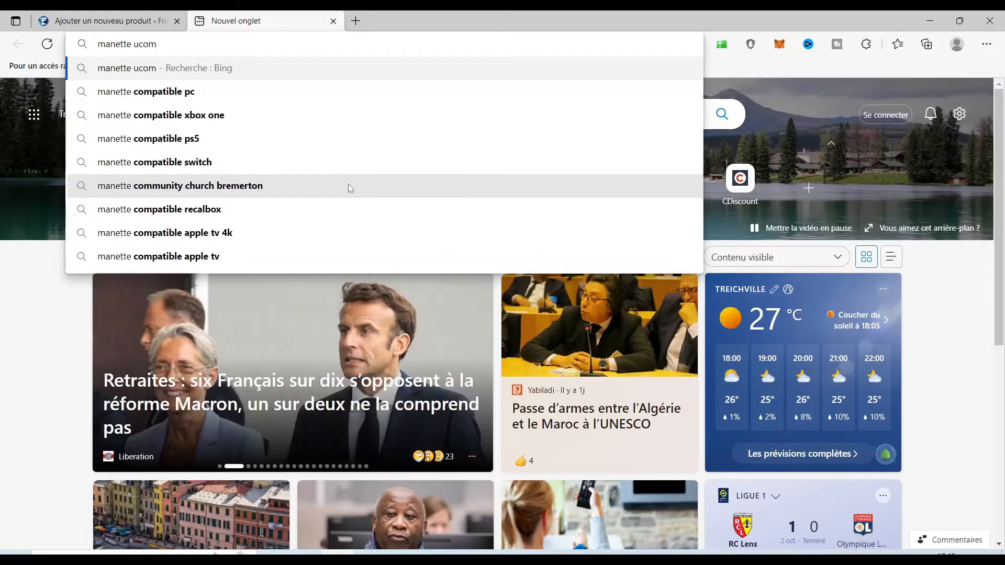
key(Return)
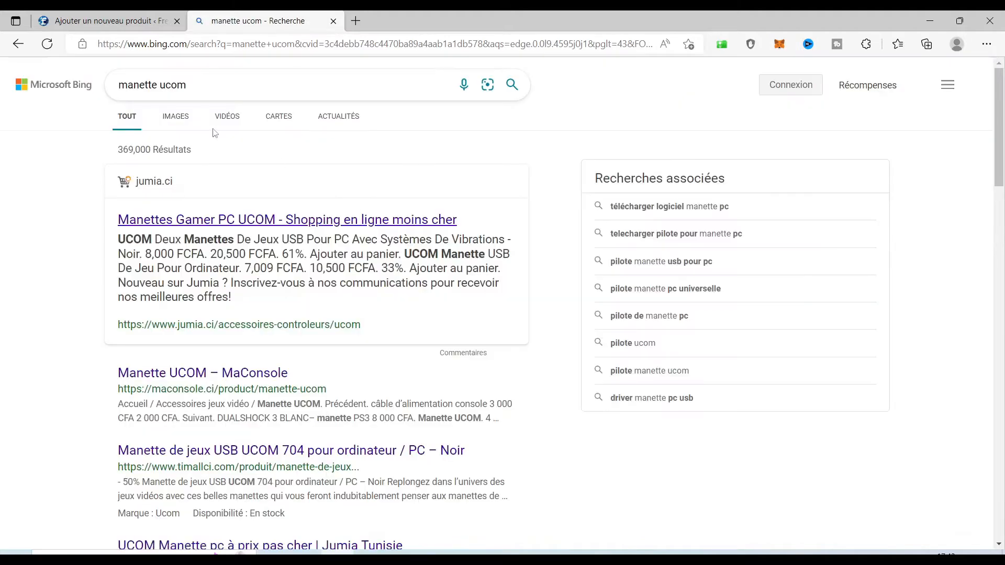
click(166, 118)
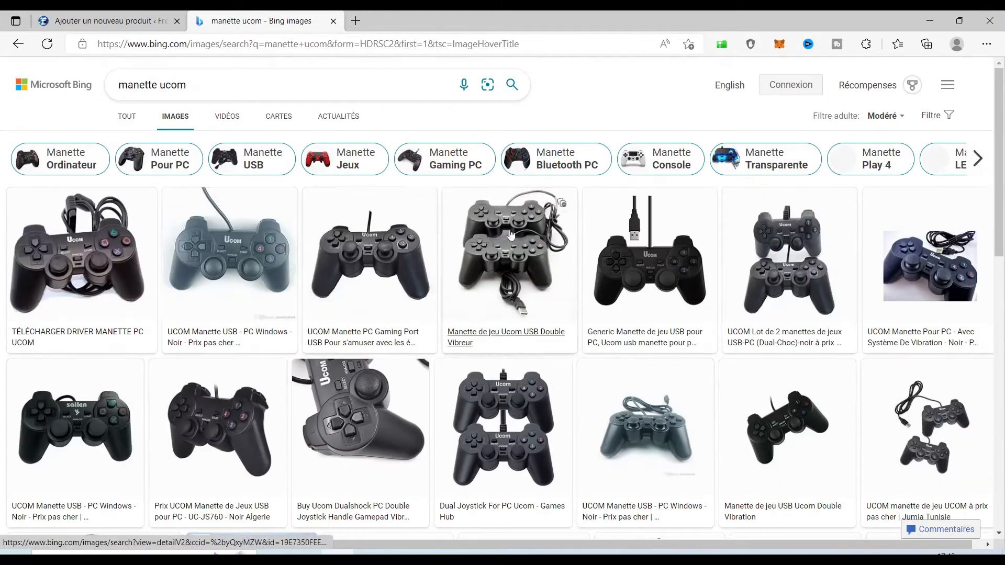
- Browse the enlarged controller pictures and settle on the single UCOM USB controller image from Jumia SN
click(62, 234)
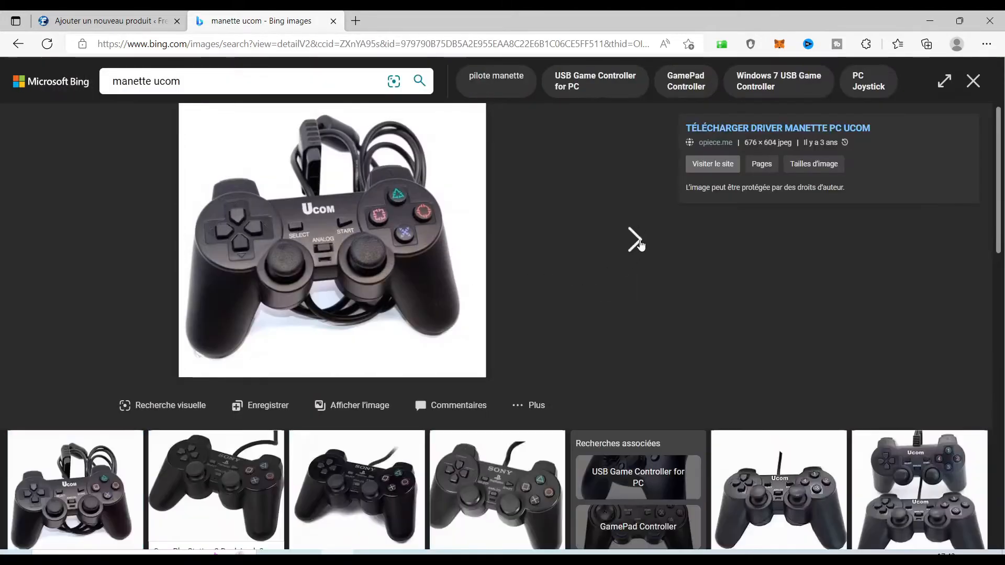
click(638, 242)
click(638, 243)
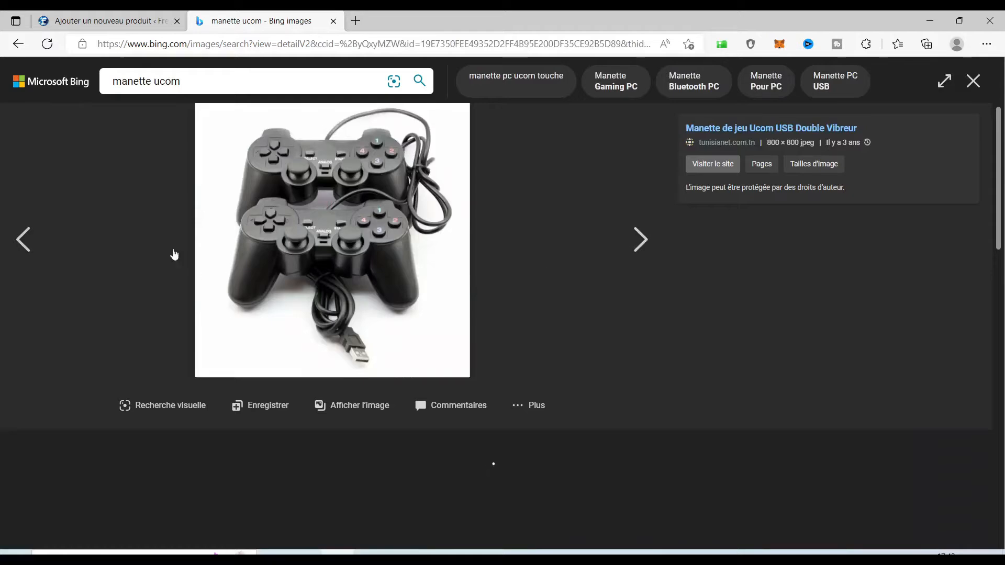
click(36, 242)
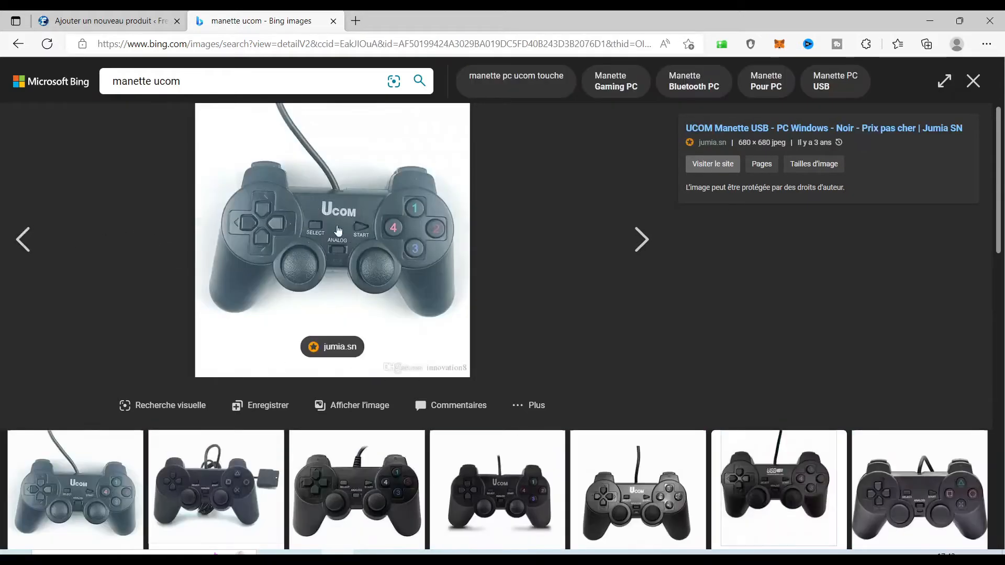
- Save the UCOM controller image to the Images folder as "manette ucom.jpg", replacing the existing file
right_click(338, 231)
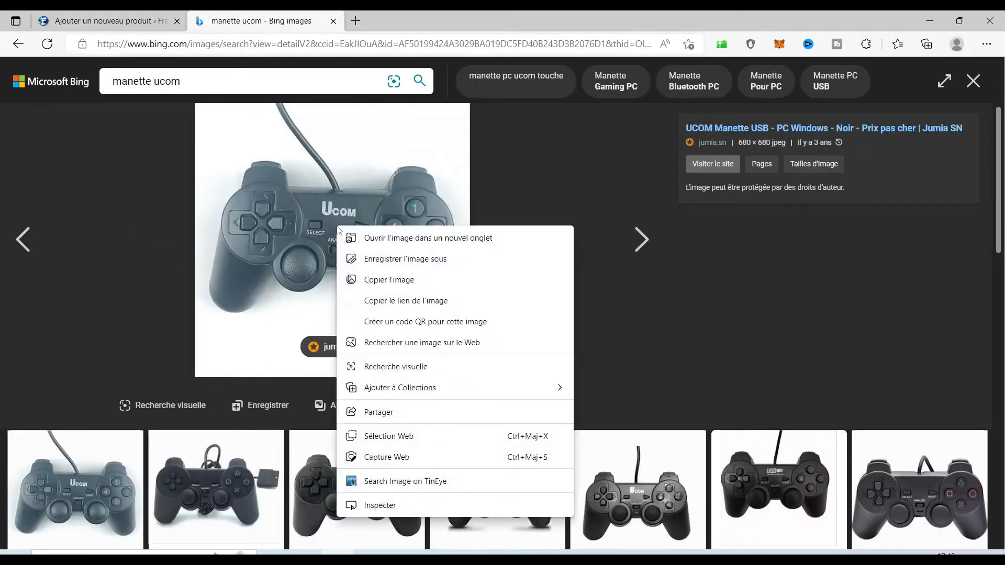
click(413, 260)
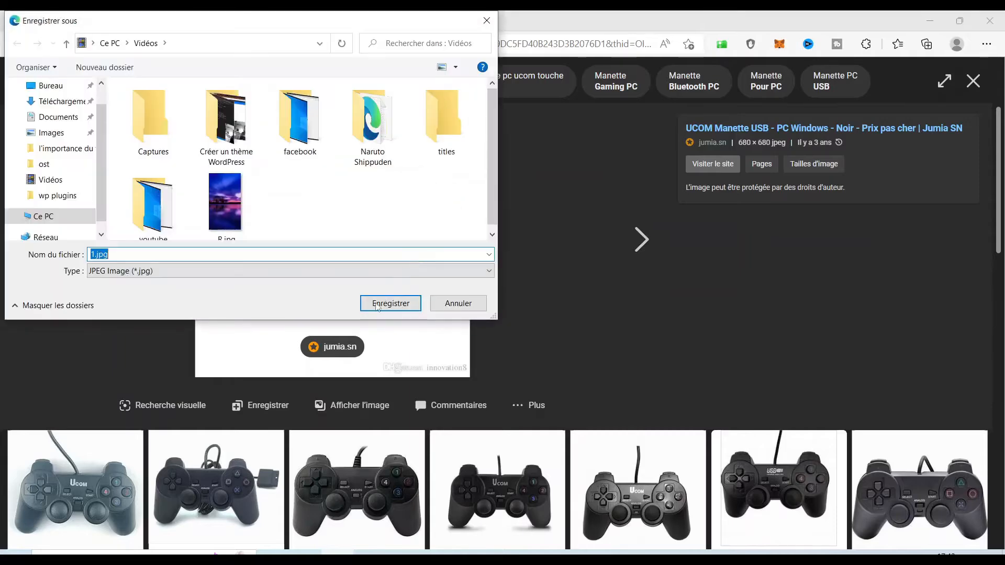
click(52, 134)
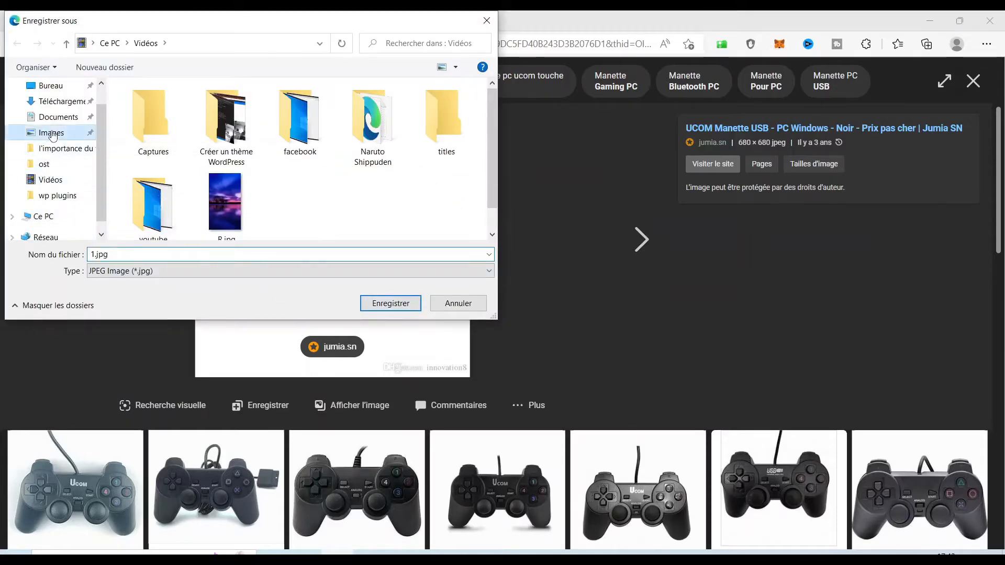
click(110, 254)
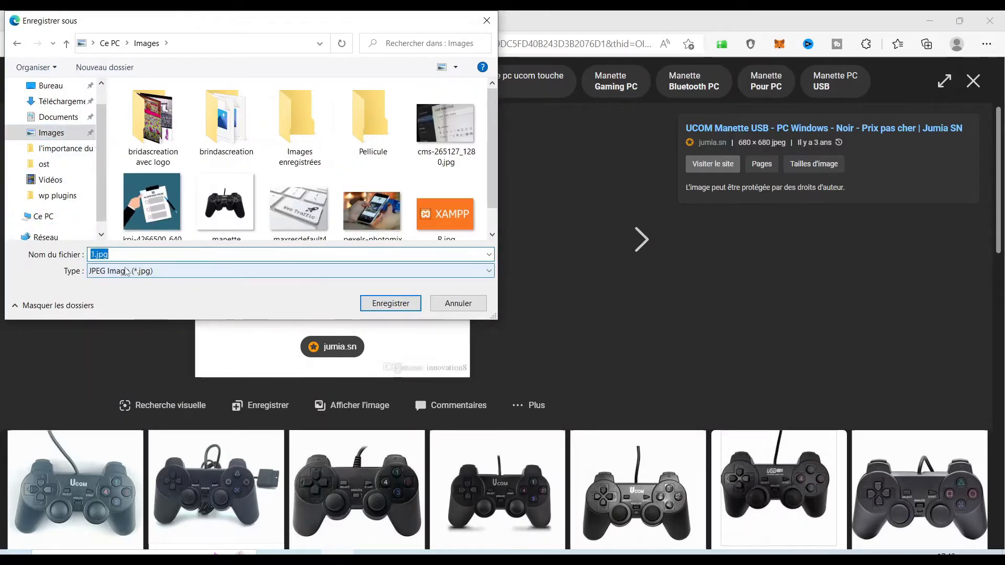
key(Left)
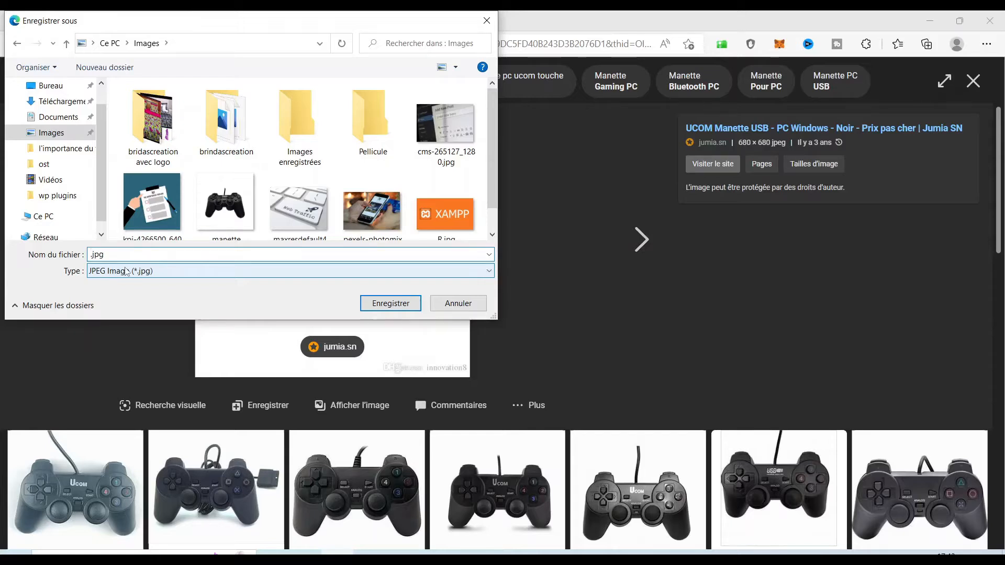
text(mane)
text(tte )
text(ucom)
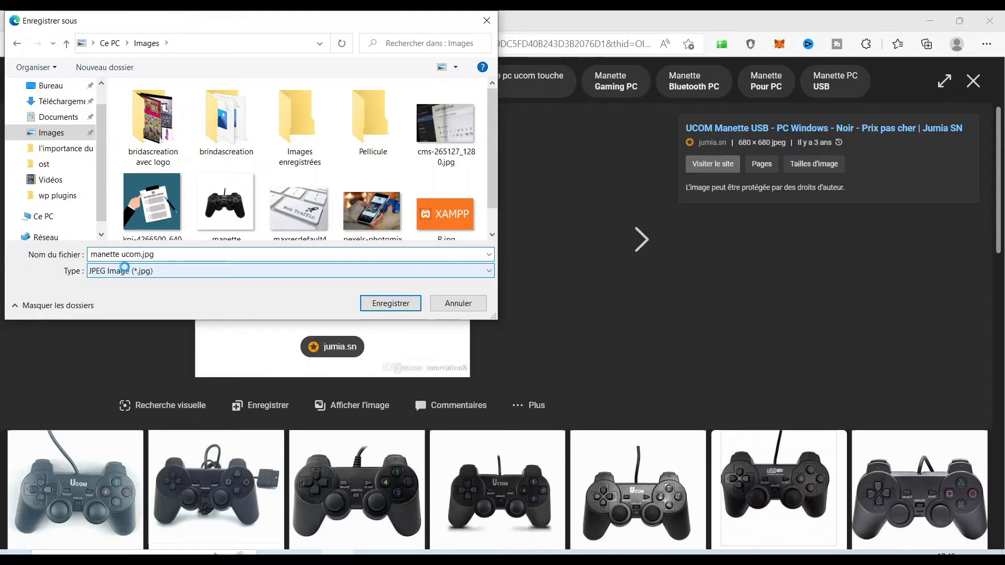
key(Return)
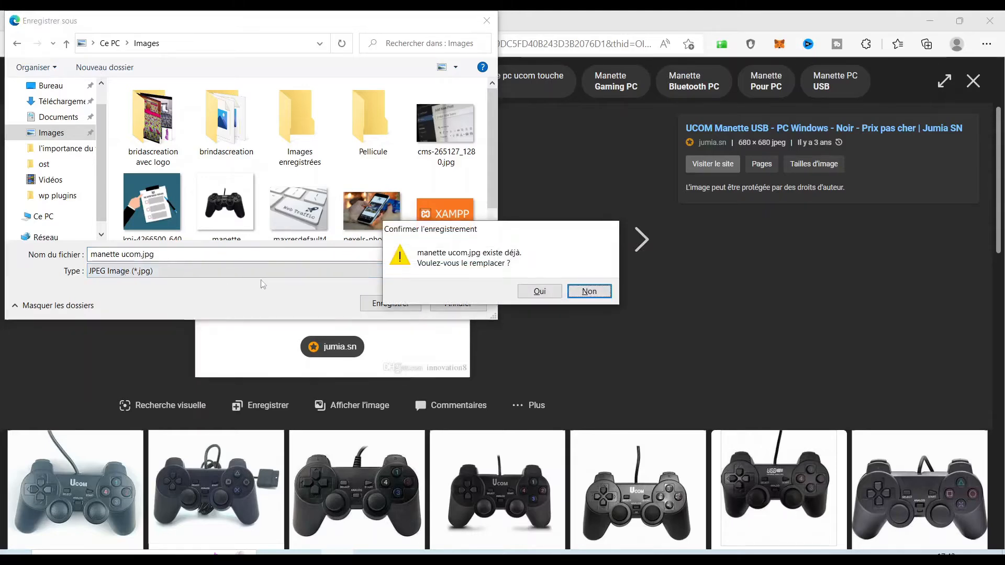
click(539, 291)
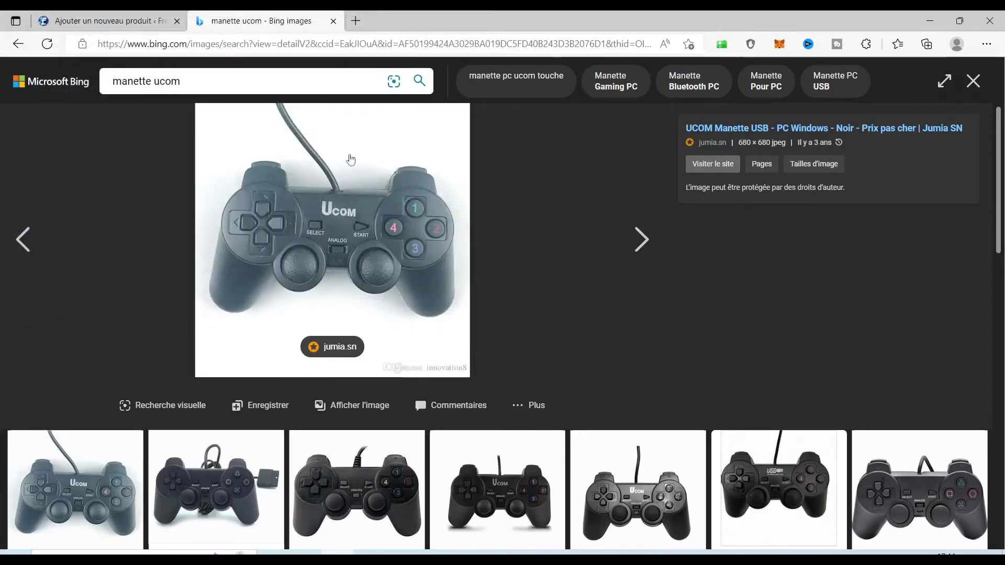
- Return to the new product page, upload "manette ucom.jpg" from the Images folder and set it as the product image
key(ctrl+Tab)
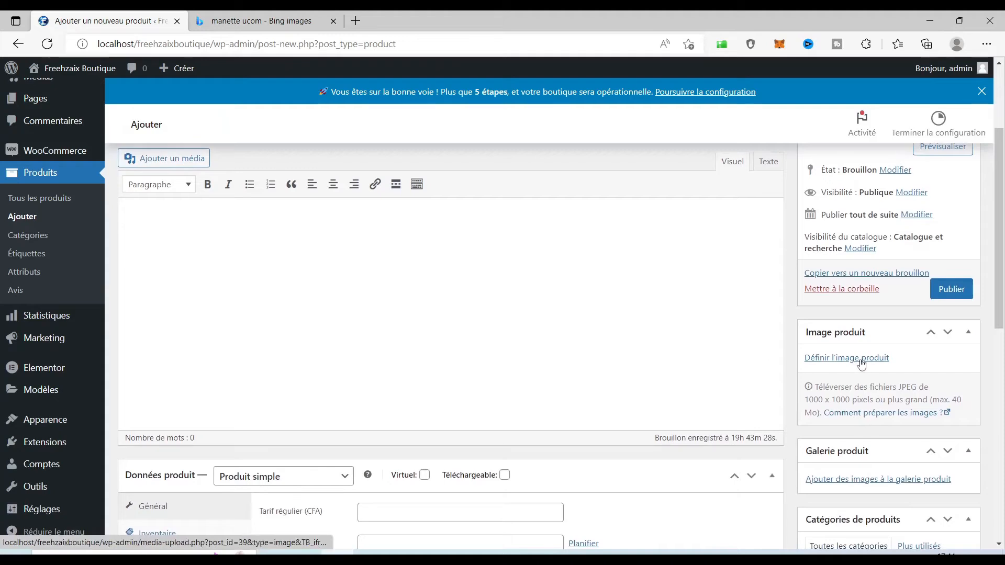
click(850, 362)
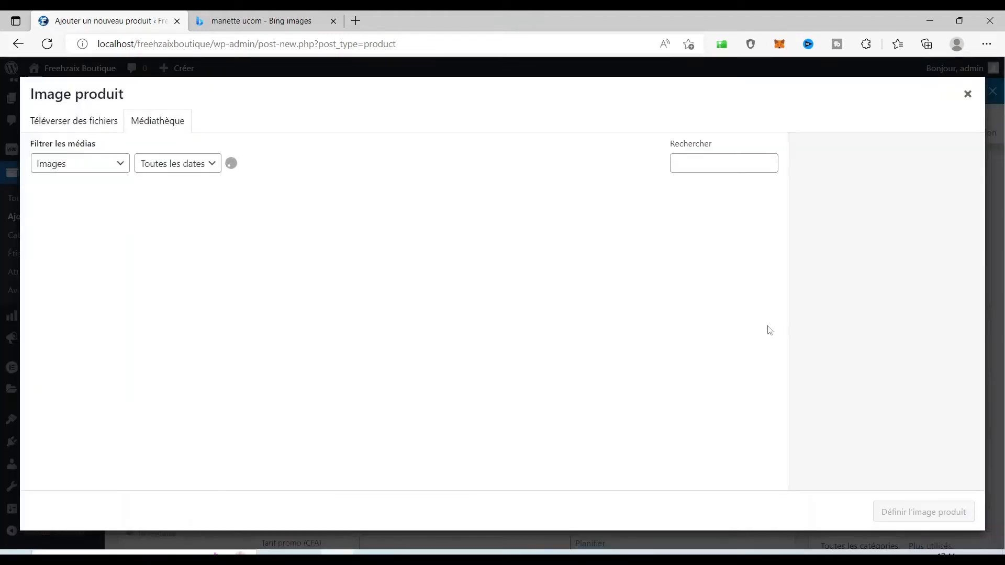
click(78, 126)
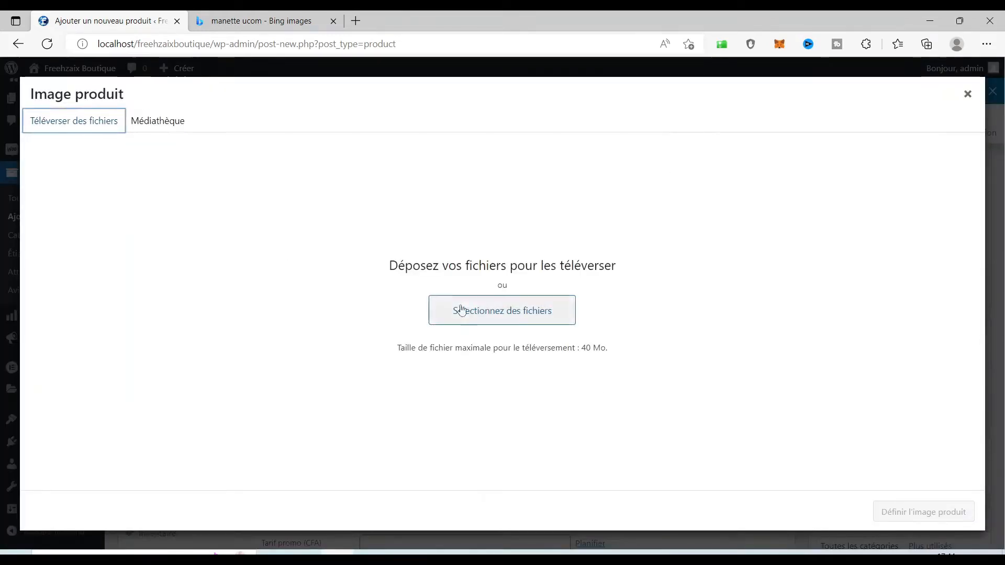
click(470, 314)
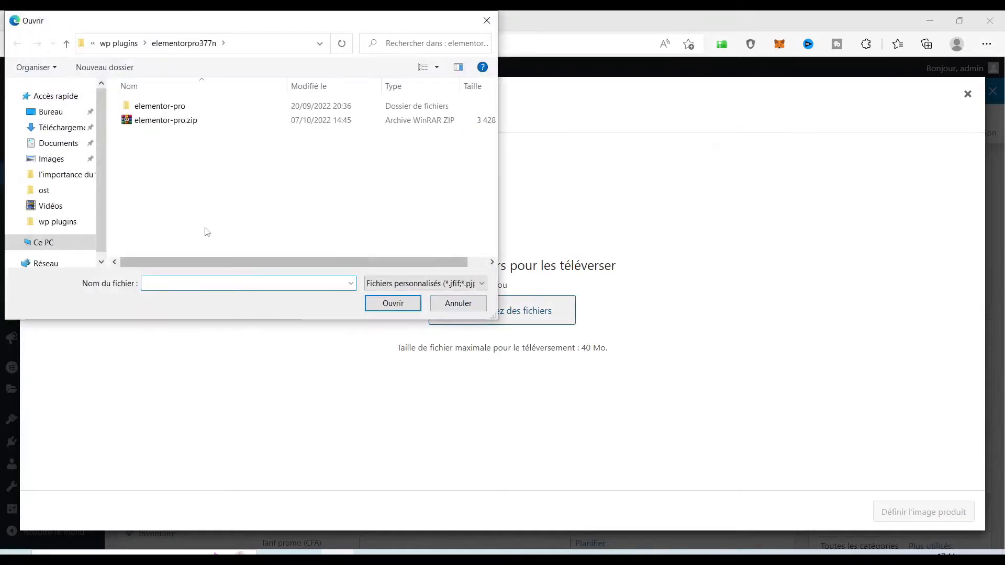
click(52, 158)
scroll(367, 178, down, 5)
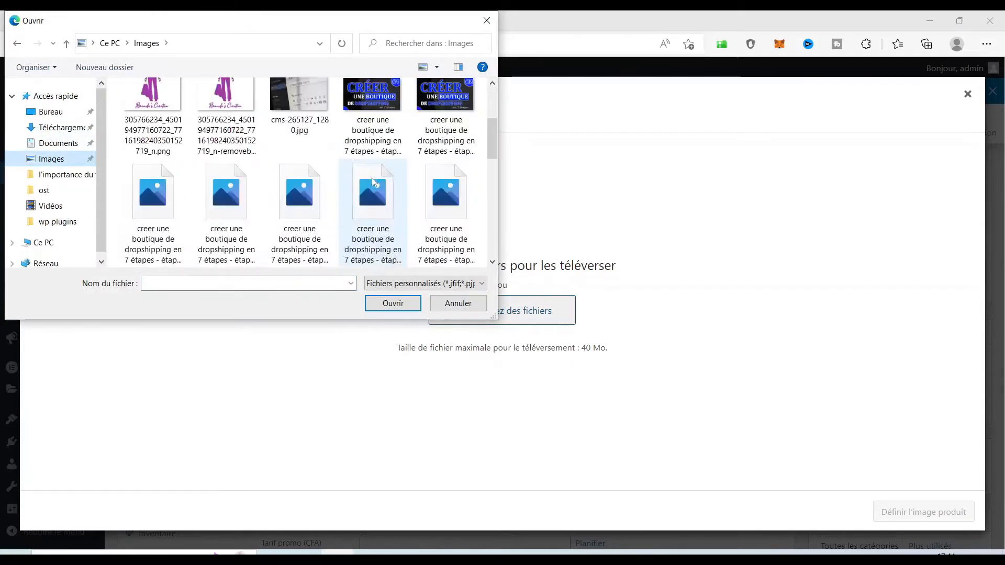
scroll(372, 181, down, 3)
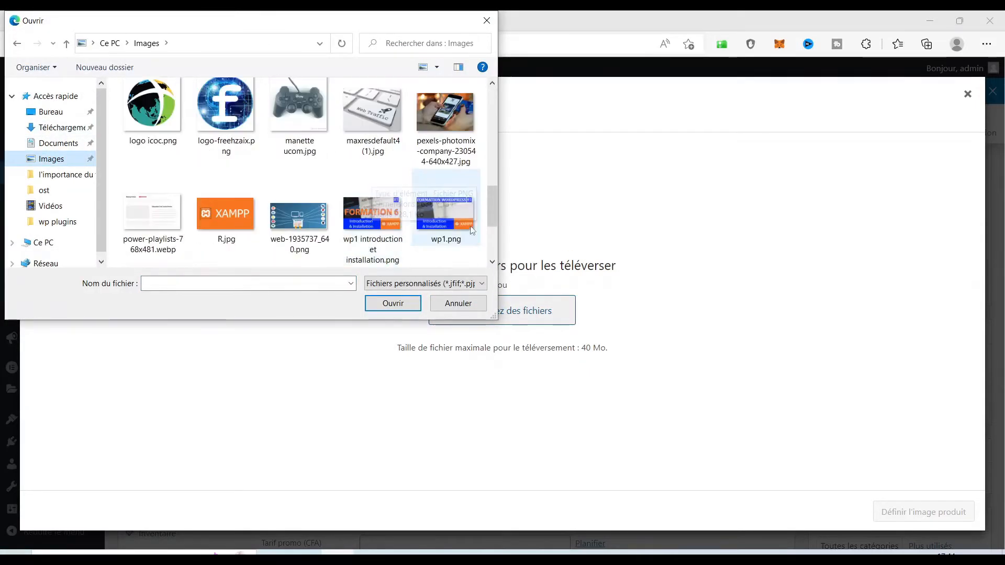
click(300, 118)
click(393, 304)
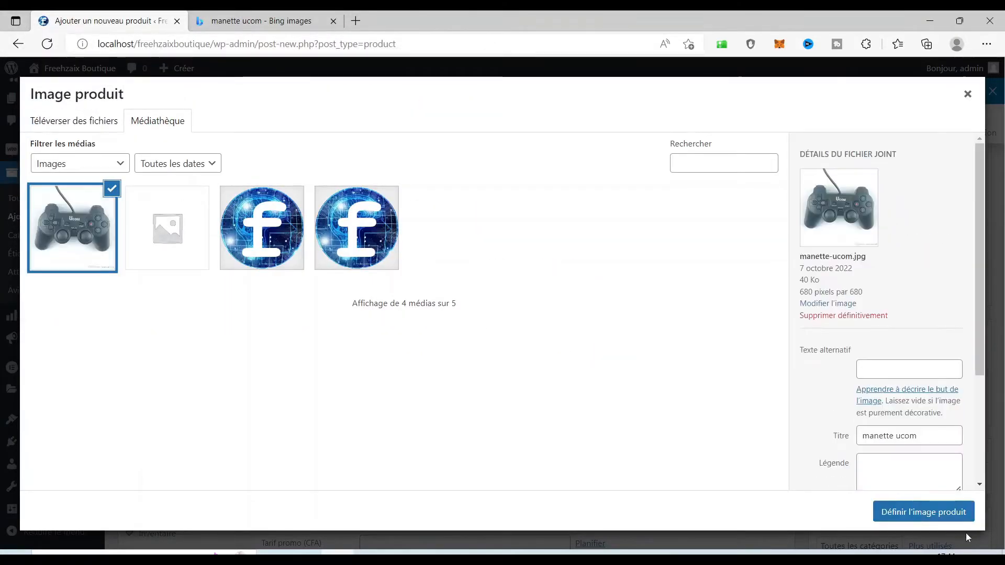
click(918, 516)
- Set the product's regular price to 5000 CFA
scroll(446, 413, down, 4)
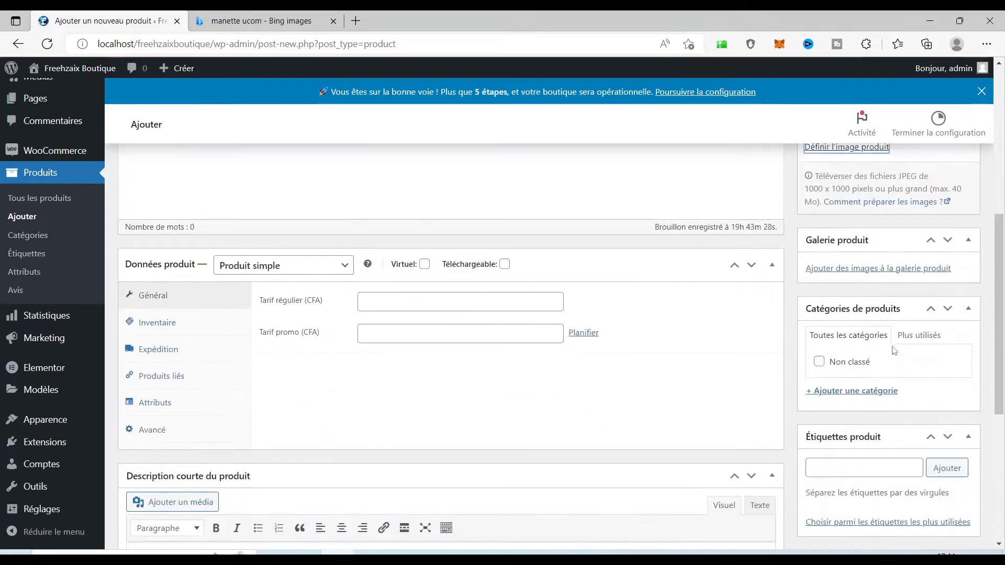
scroll(460, 424, up, 3)
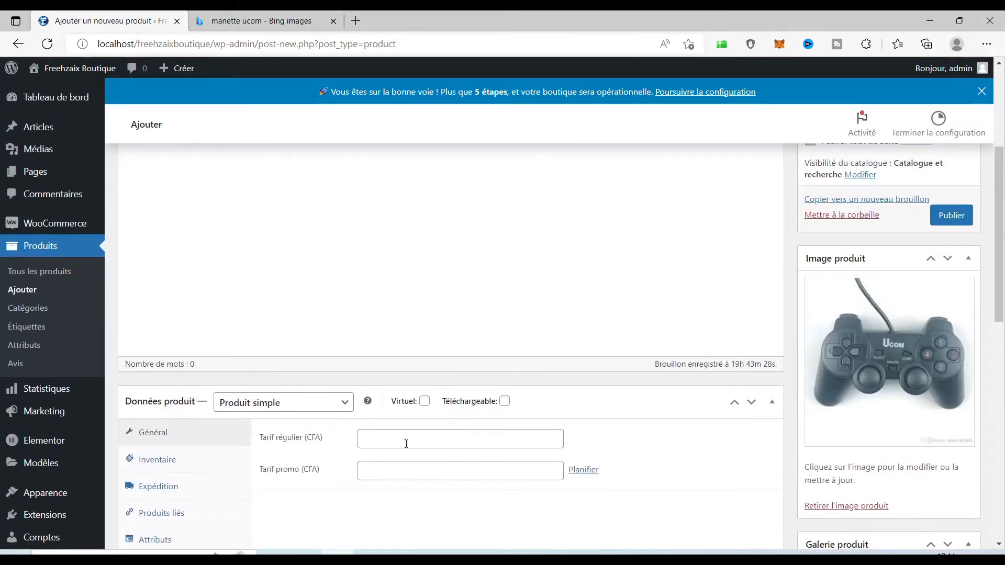
click(418, 440)
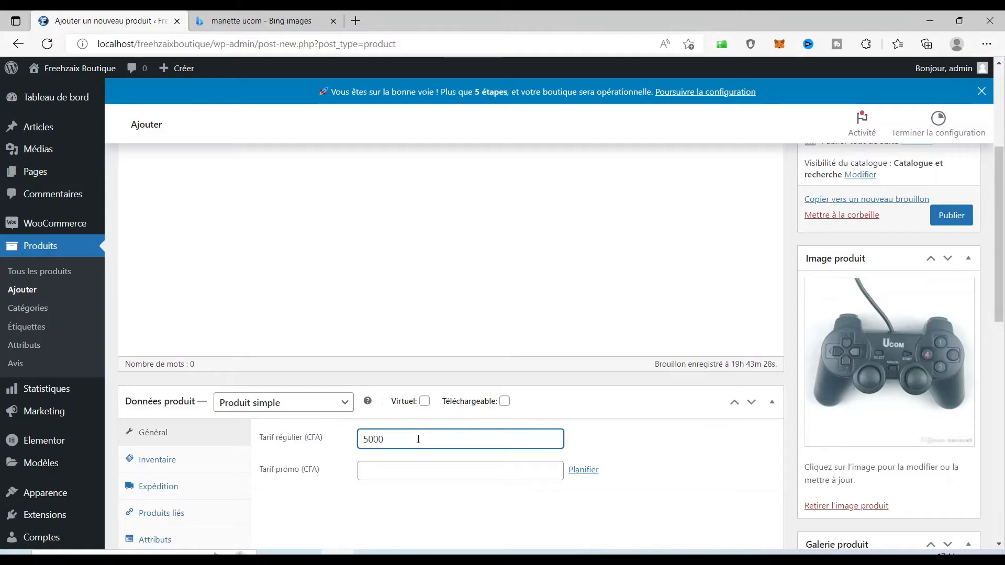
- Copy the product name "Manette UCOM à port USB" into both the main description and the short description
scroll(418, 440, down, 7)
scroll(418, 438, up, 10)
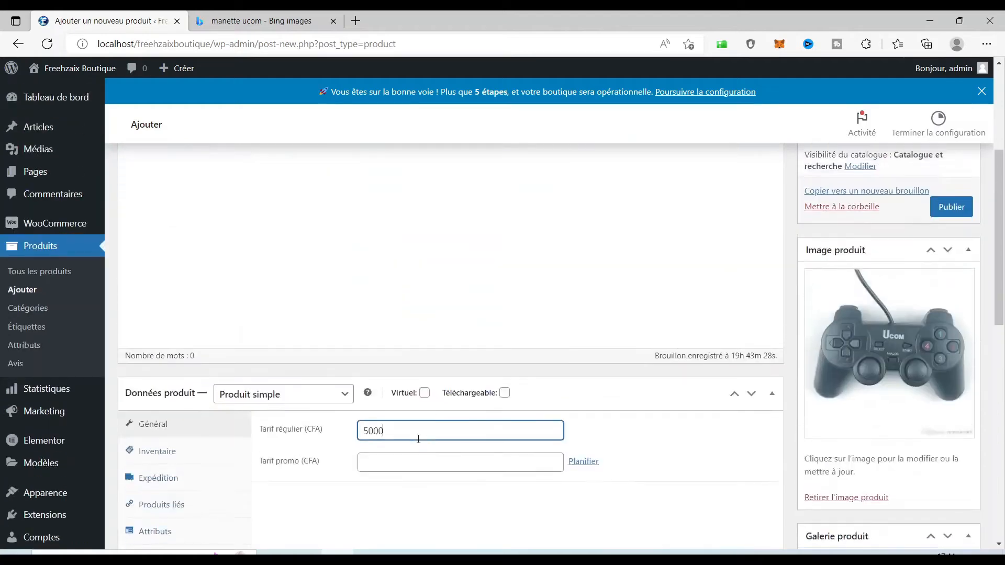
click(291, 305)
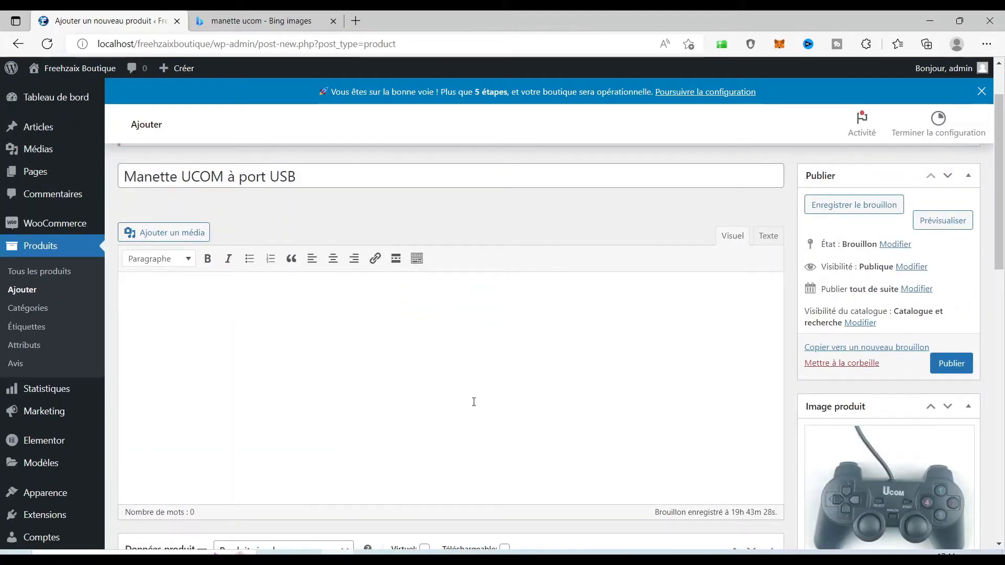
drag(333, 168, 120, 170)
key(ctrl+c)
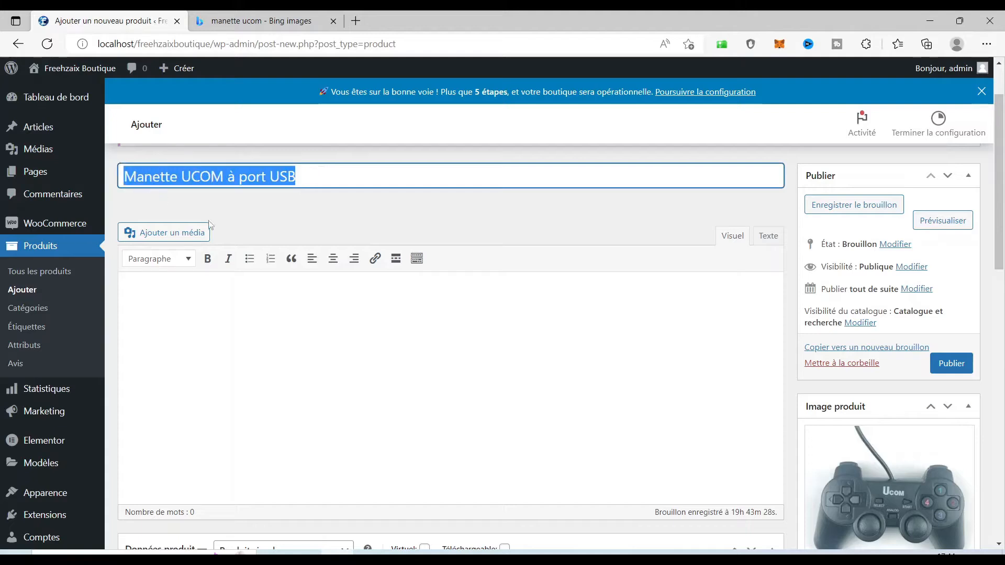
click(298, 378)
key(ctrl+v)
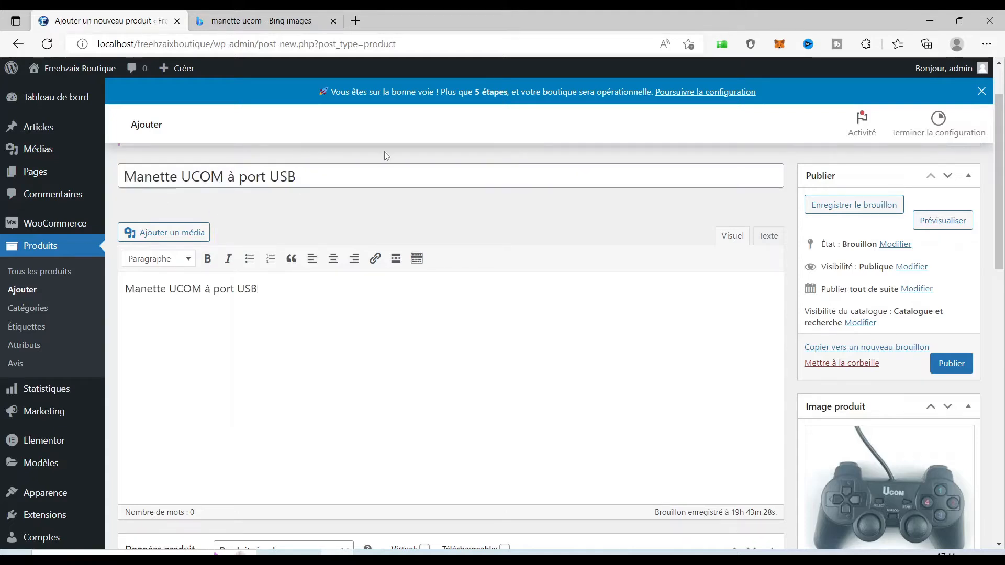
scroll(427, 224, down, 10)
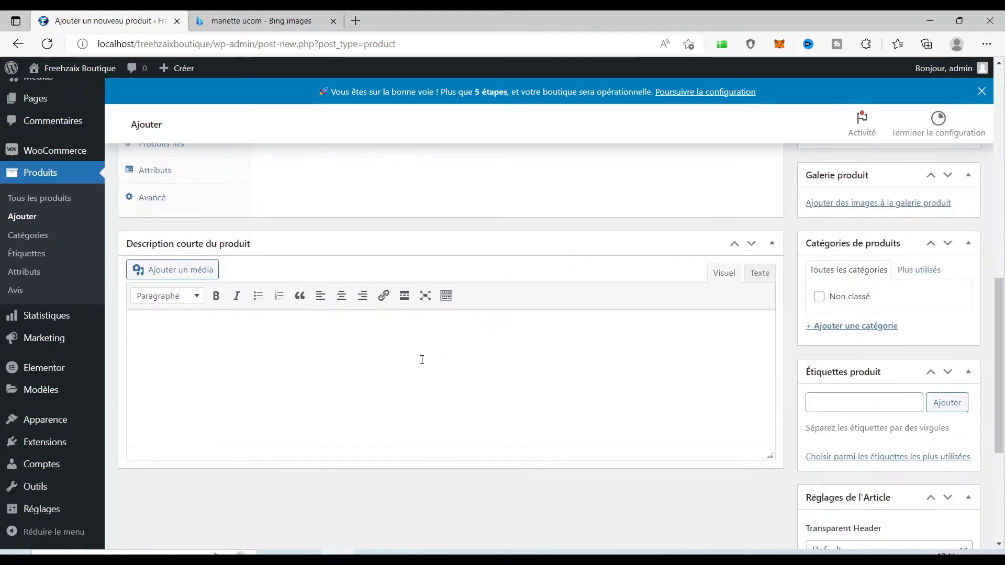
click(397, 364)
key(ctrl+v)
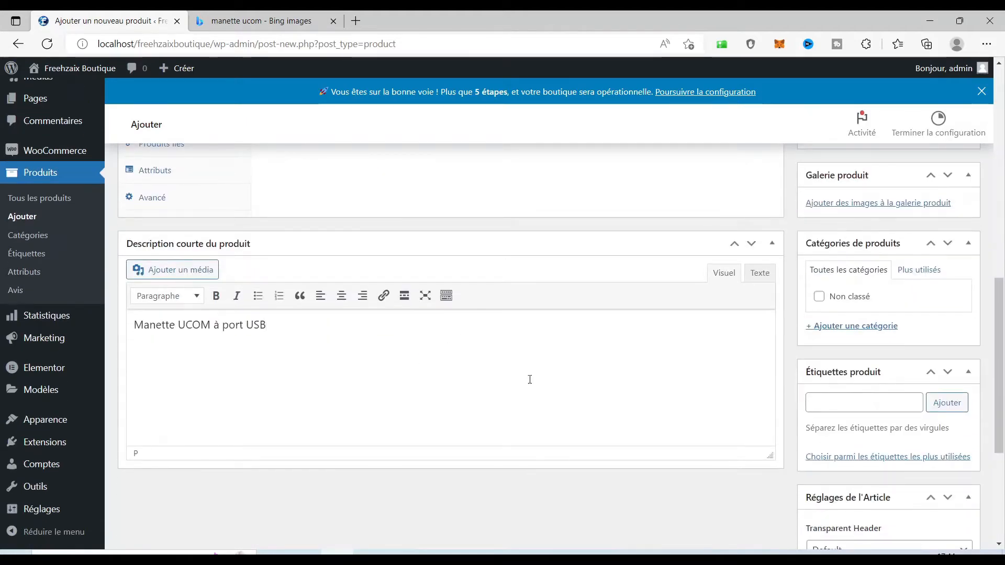
- Create the product category "Manette de jeu" without a parent and assign it to the controller
scroll(530, 379, down, 5)
scroll(856, 386, up, 7)
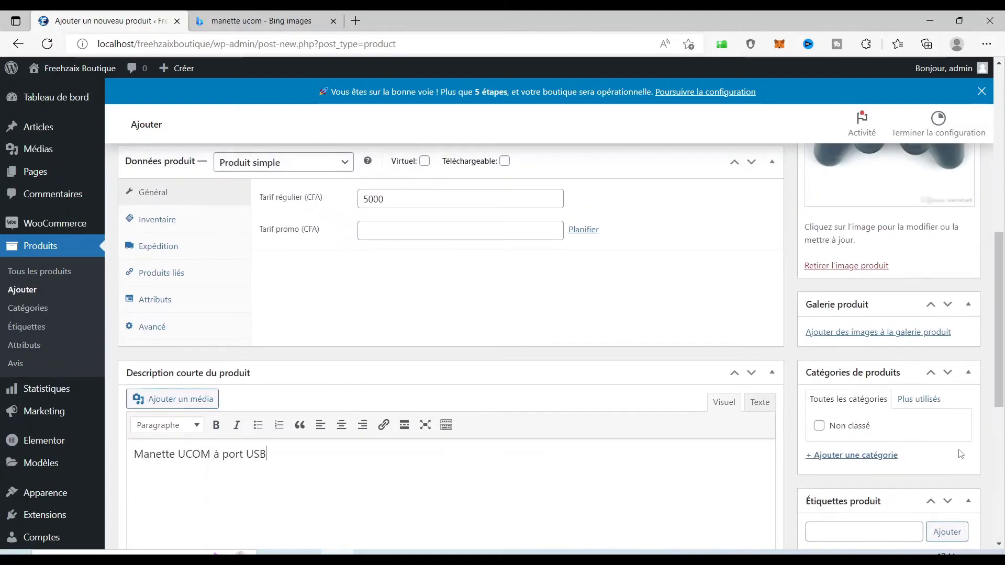
scroll(916, 408, down, 3)
scroll(867, 354, up, 1)
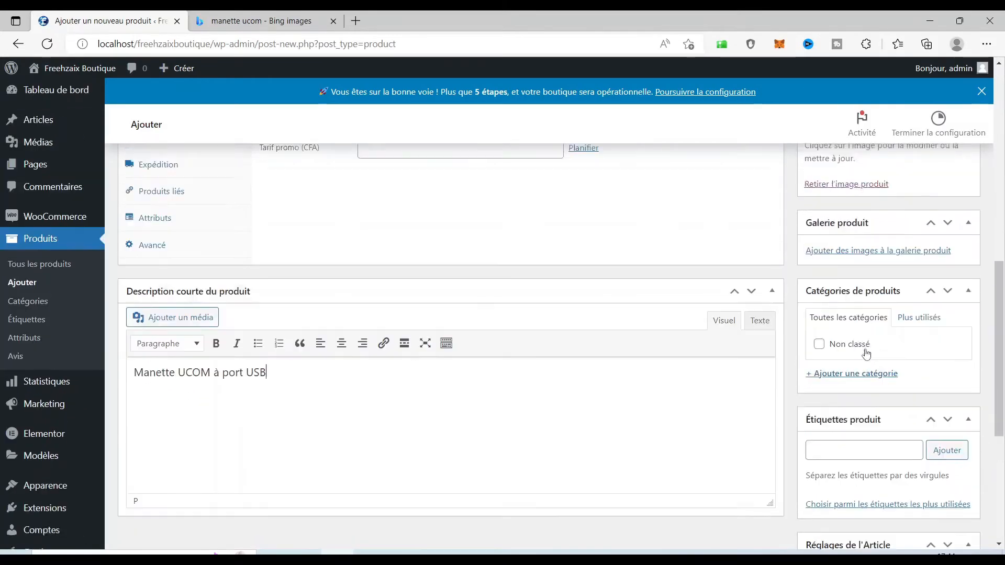
scroll(866, 354, up, 9)
scroll(866, 353, down, 4)
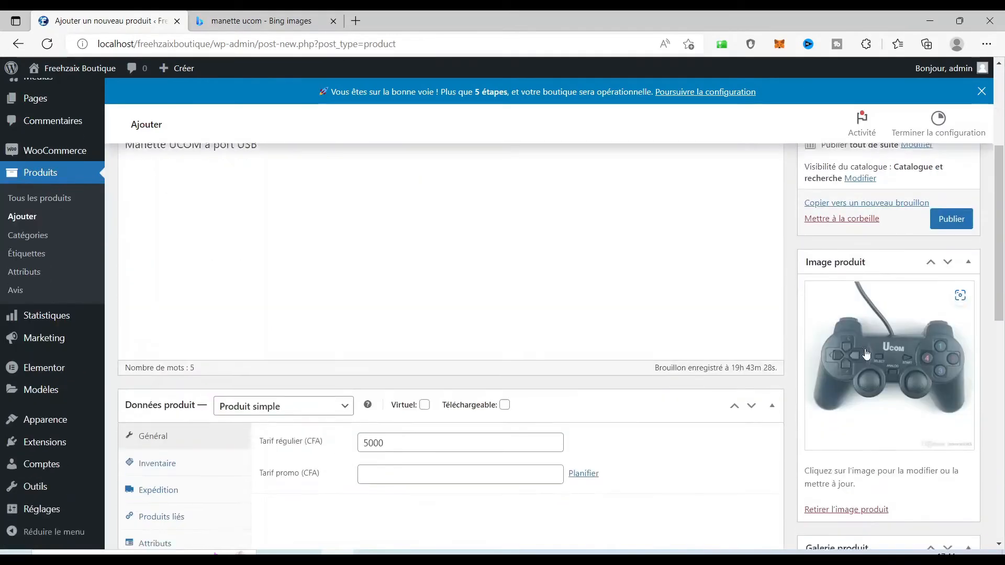
scroll(866, 354, down, 5)
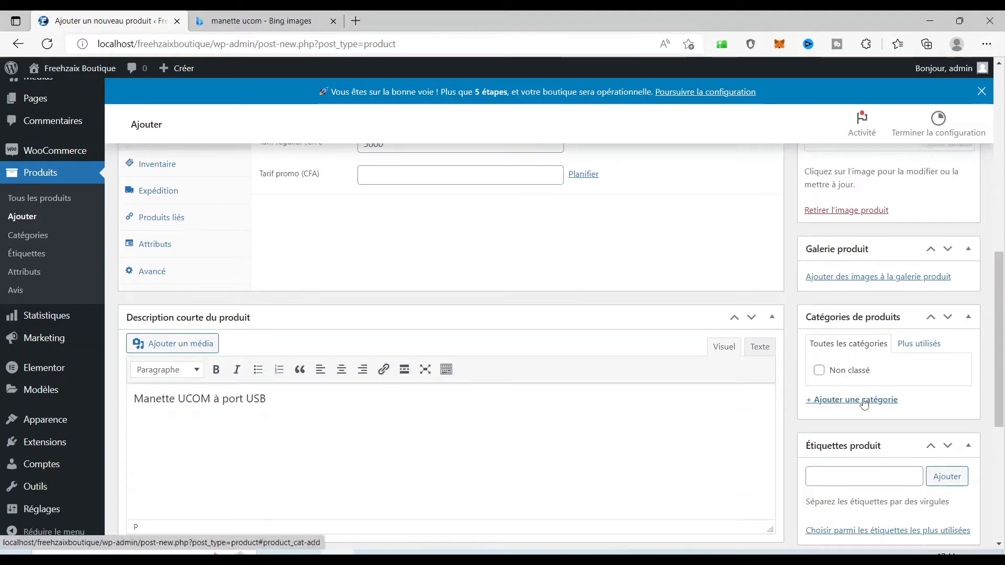
click(865, 401)
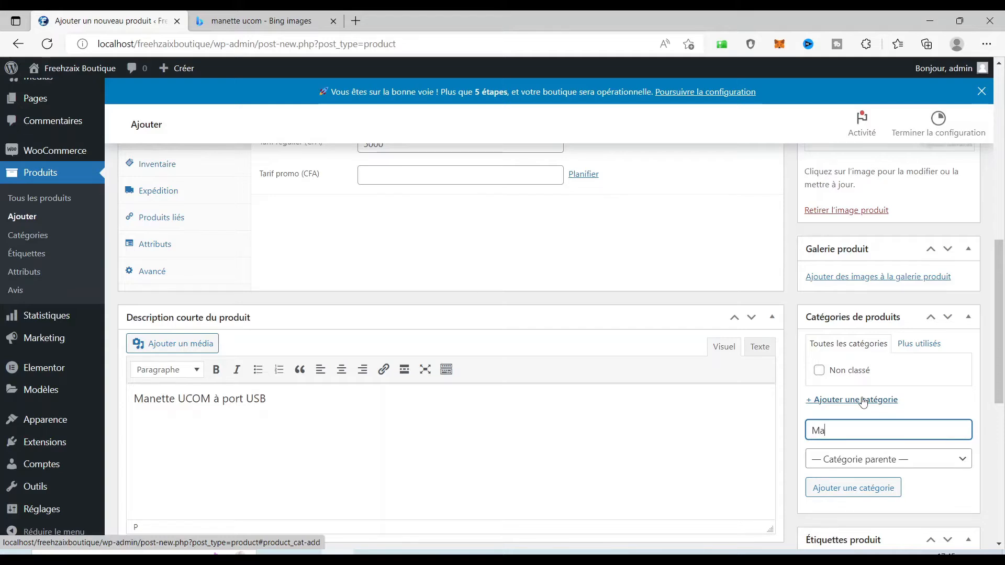
text(Manette de jeu)
click(870, 489)
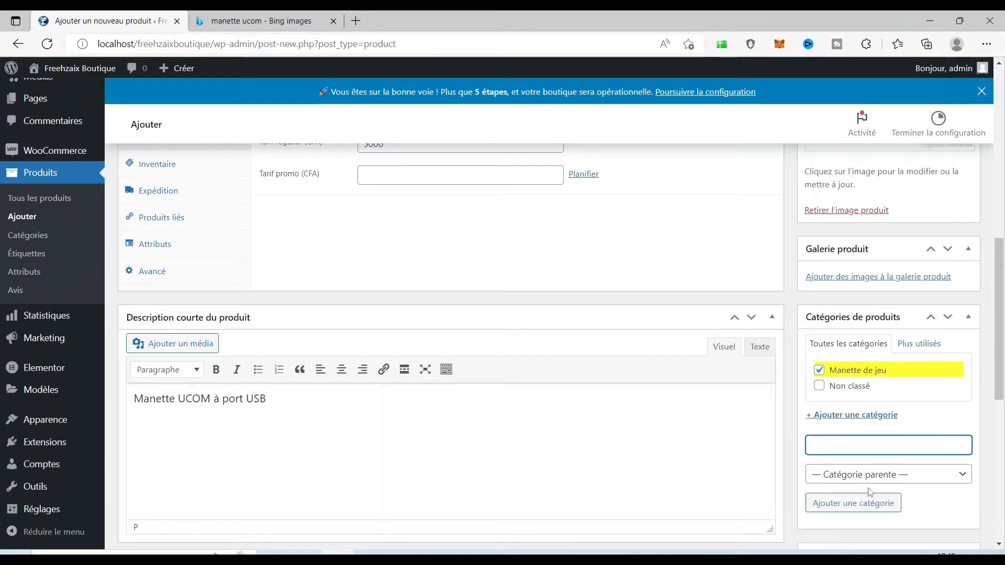
- Publish the controller product and open the store's public home page
scroll(884, 401, down, 5)
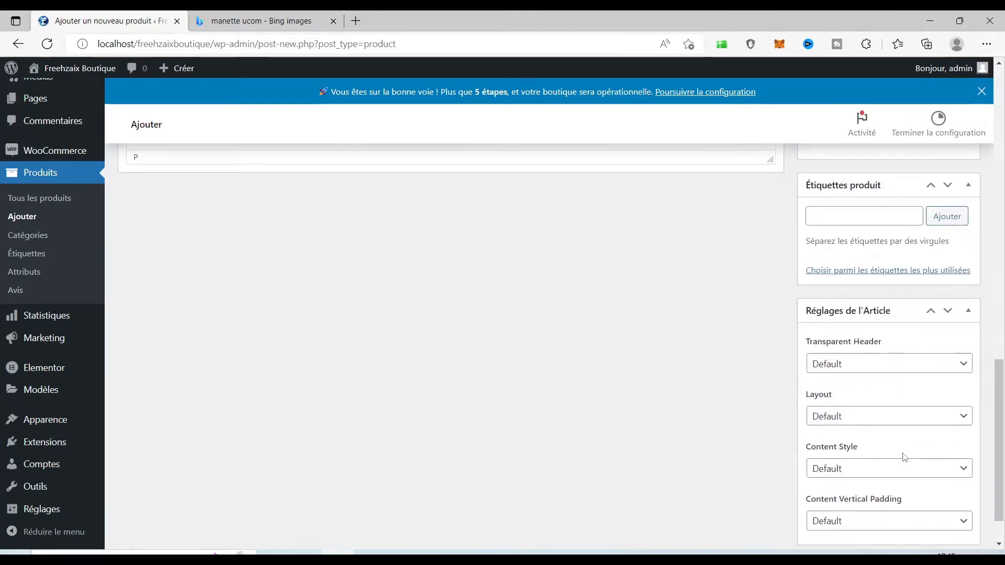
scroll(902, 457, up, 5)
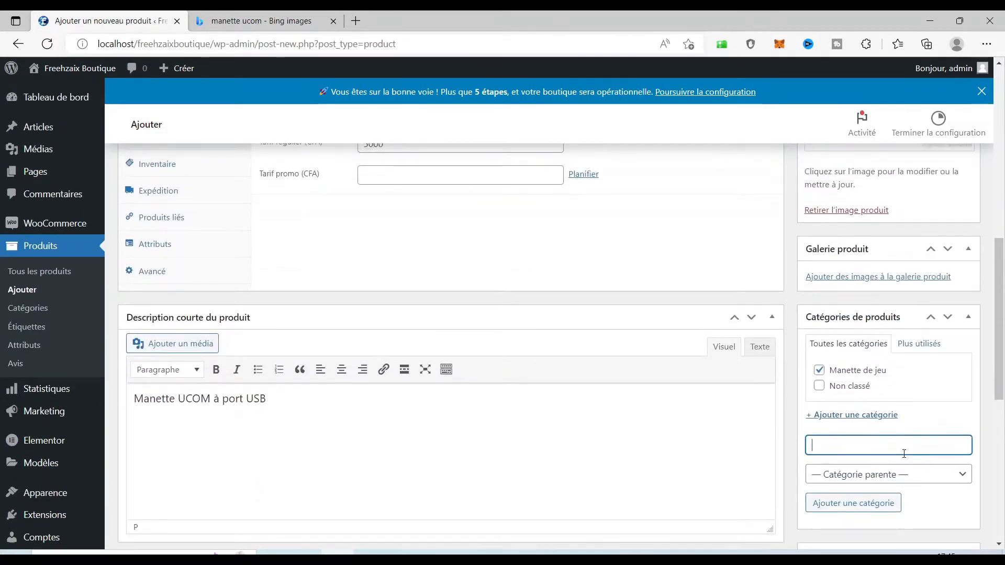
scroll(904, 453, up, 15)
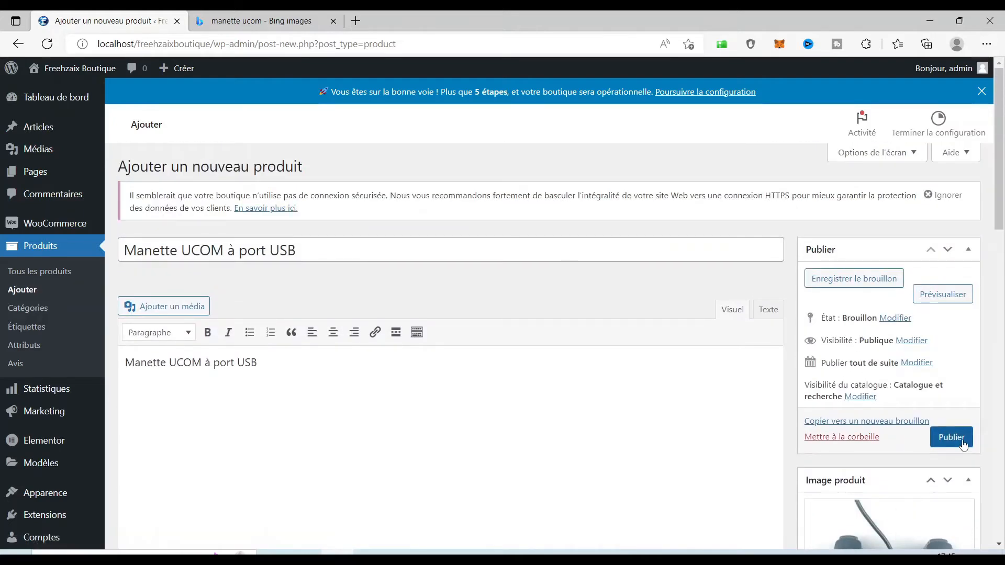
click(963, 443)
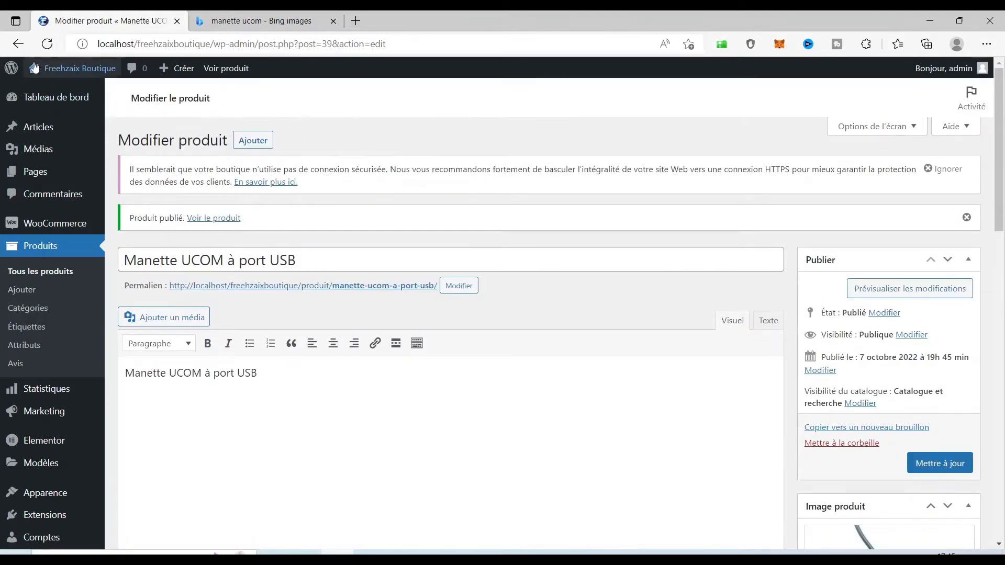
mouse_move(53, 72)
click(66, 93)
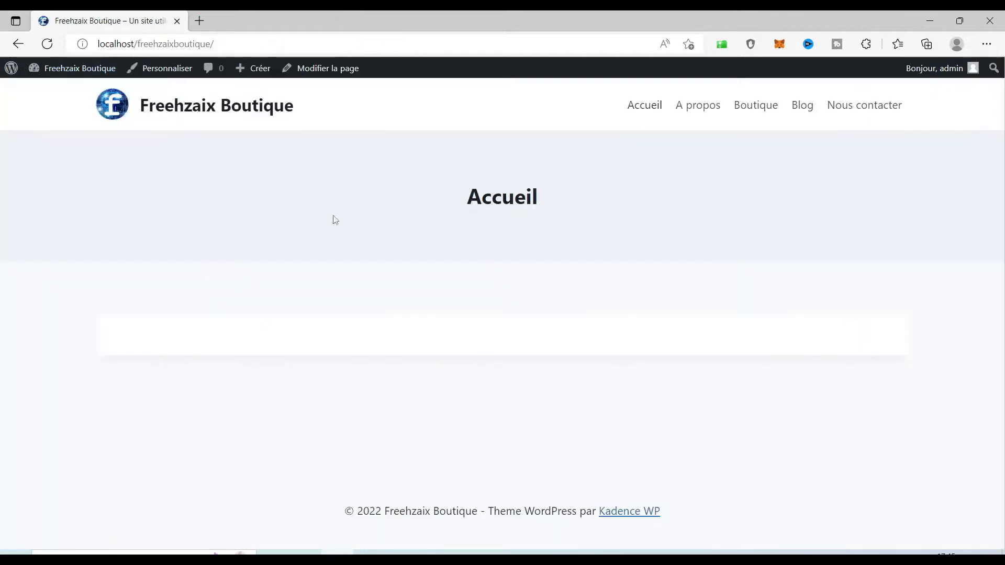
- Open the store's Boutique page and look over the UCOM controller listing
click(750, 109)
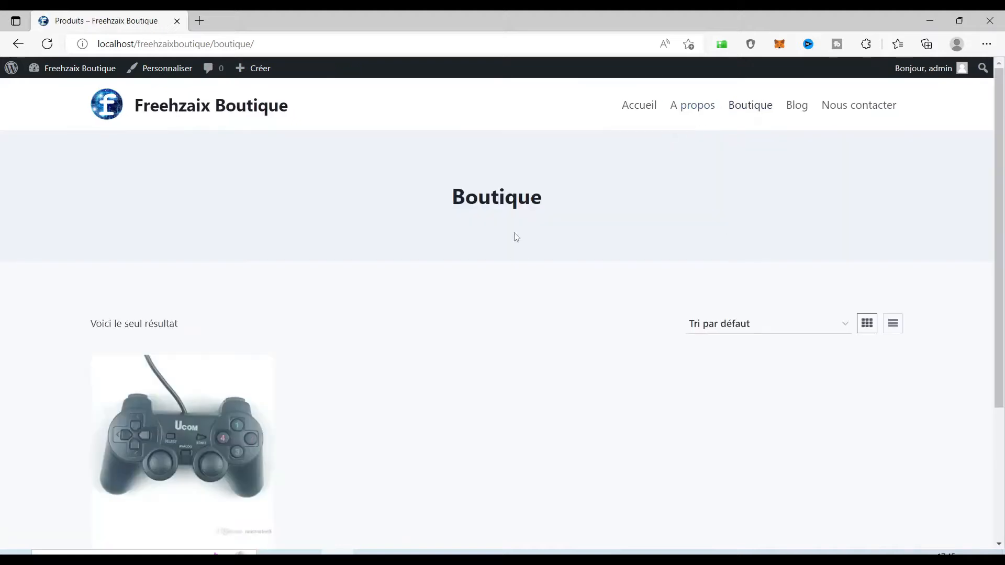
scroll(675, 245, down, 3)
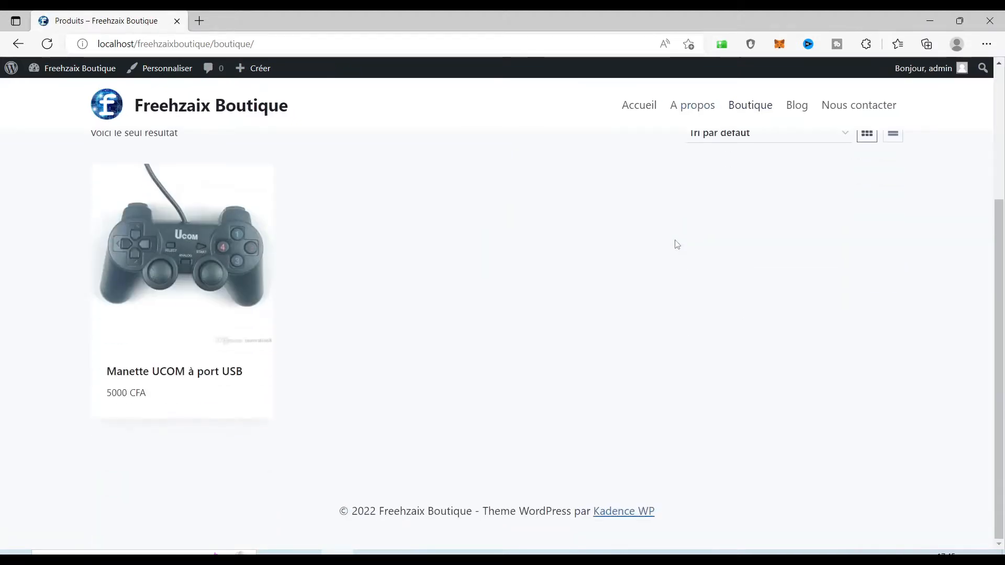
scroll(688, 252, up, 3)
scroll(680, 284, down, 4)
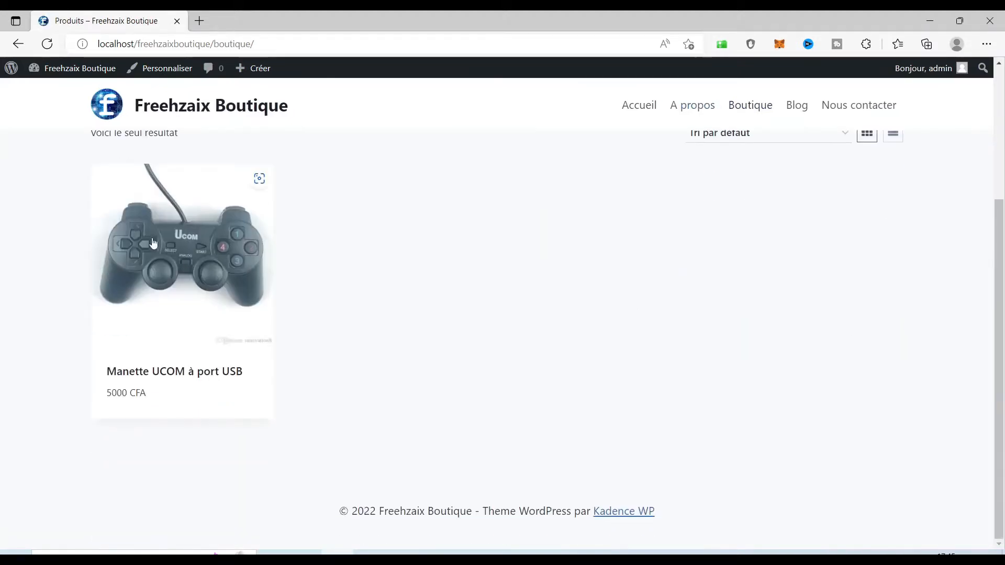
- Open the product page of "Manette UCOM à port USB" and review its image, price and description
click(198, 272)
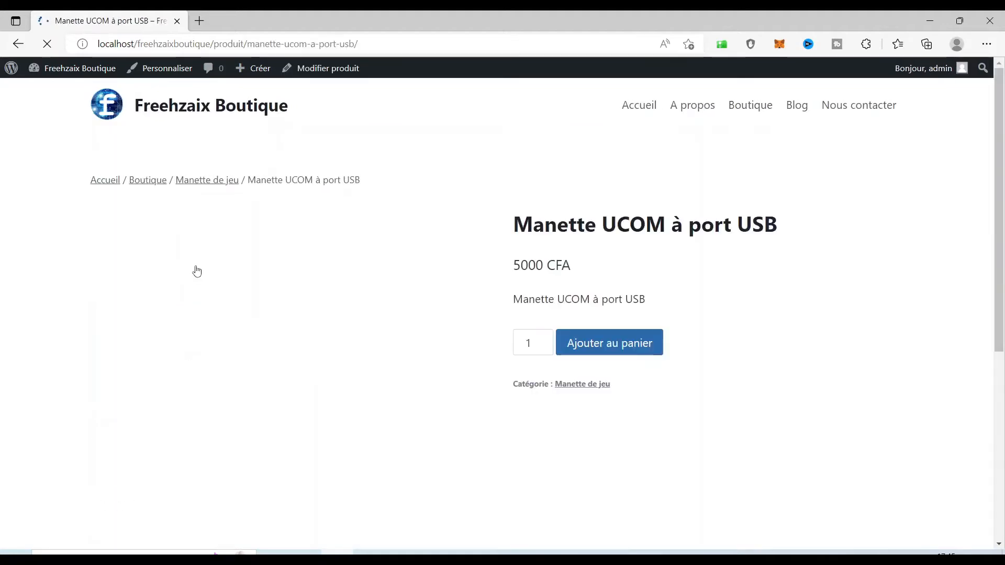
scroll(729, 283, down, 5)
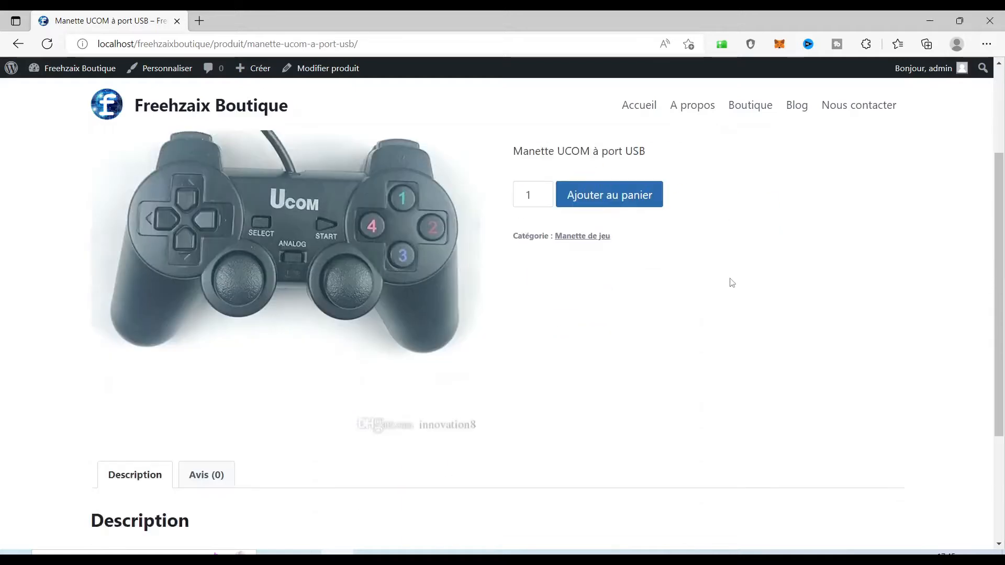
scroll(732, 283, down, 1)
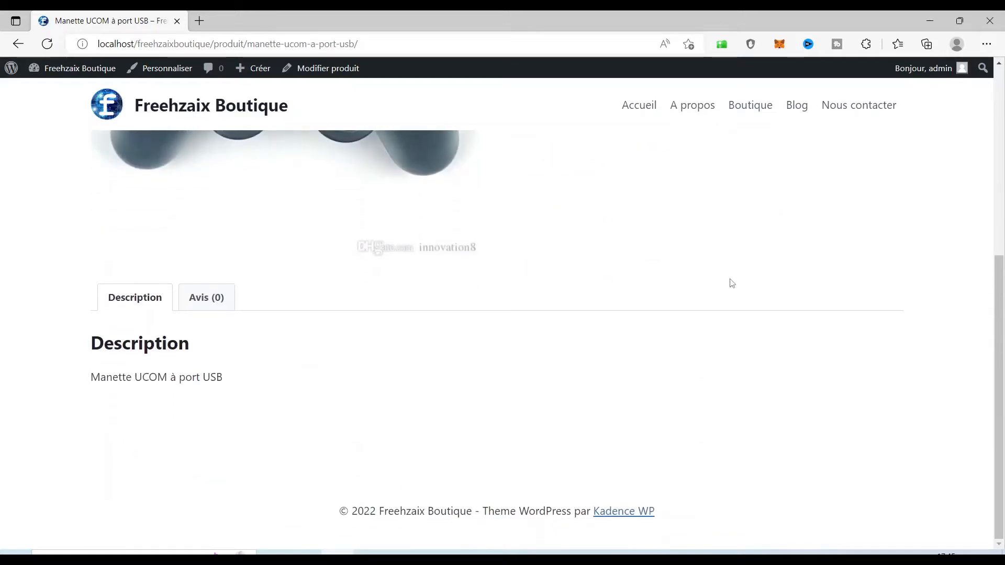
scroll(732, 283, up, 6)
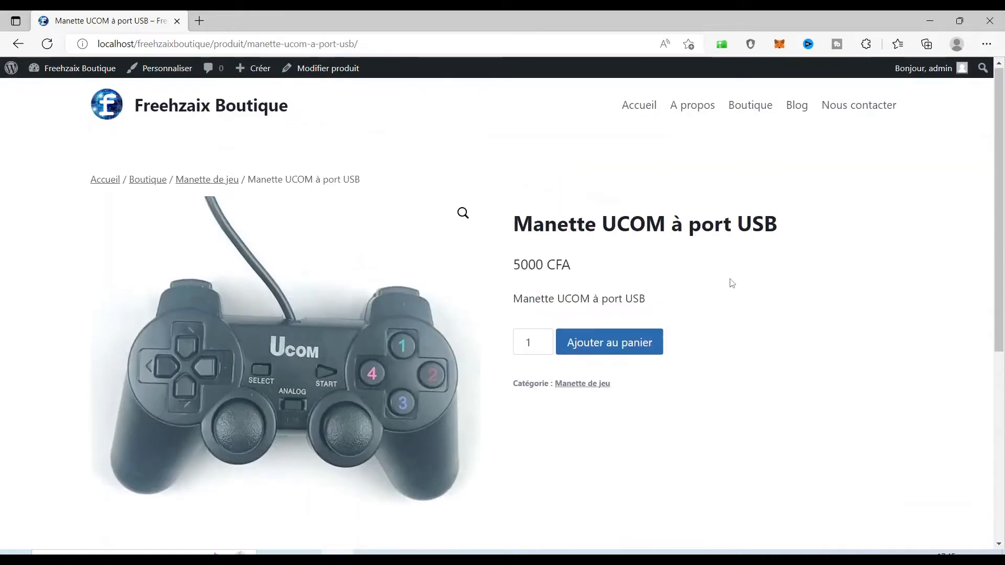
- Add one UCOM controller to the cart and proceed from the cart to order checkout
click(609, 347)
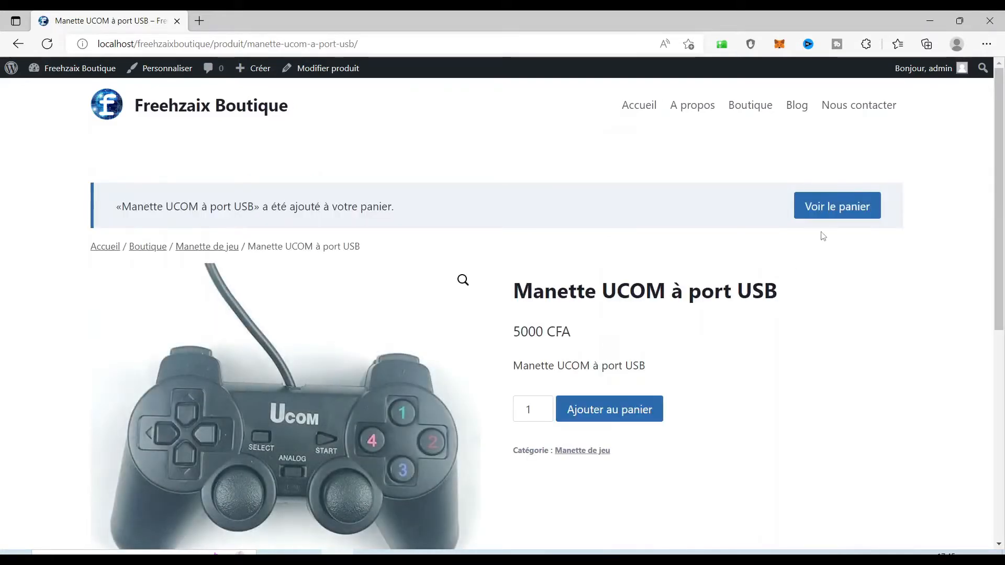
click(832, 215)
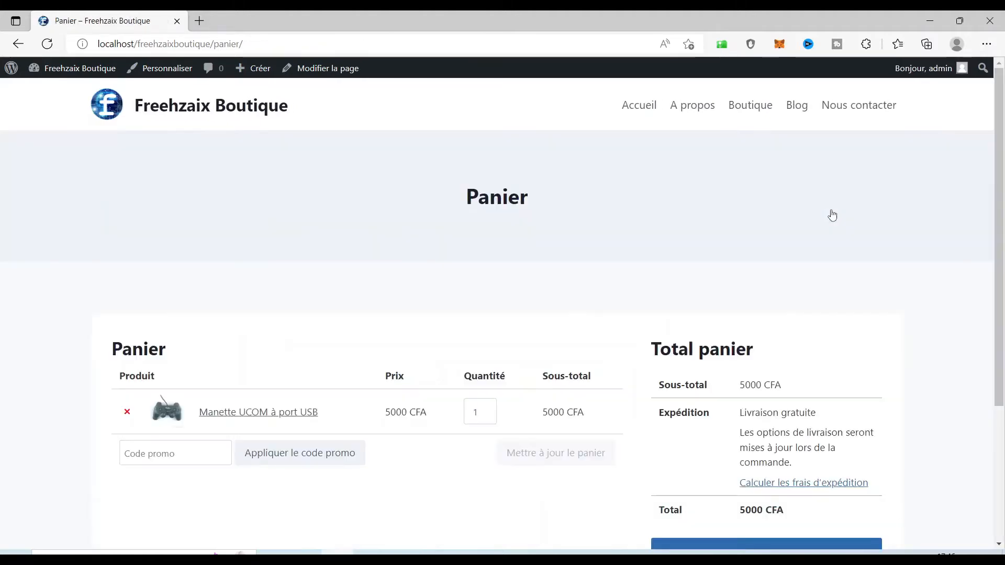
scroll(832, 215, down, 3)
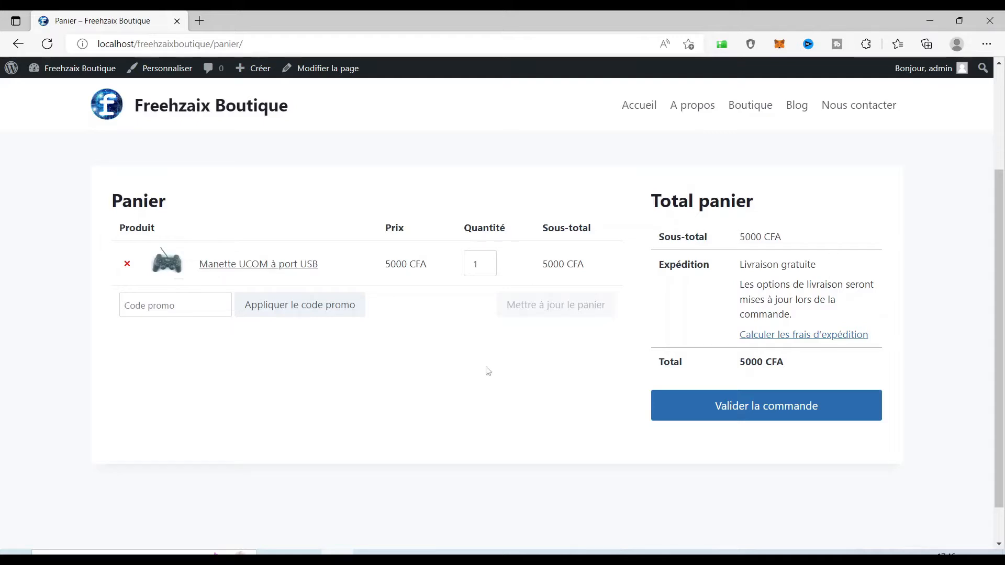
click(775, 410)
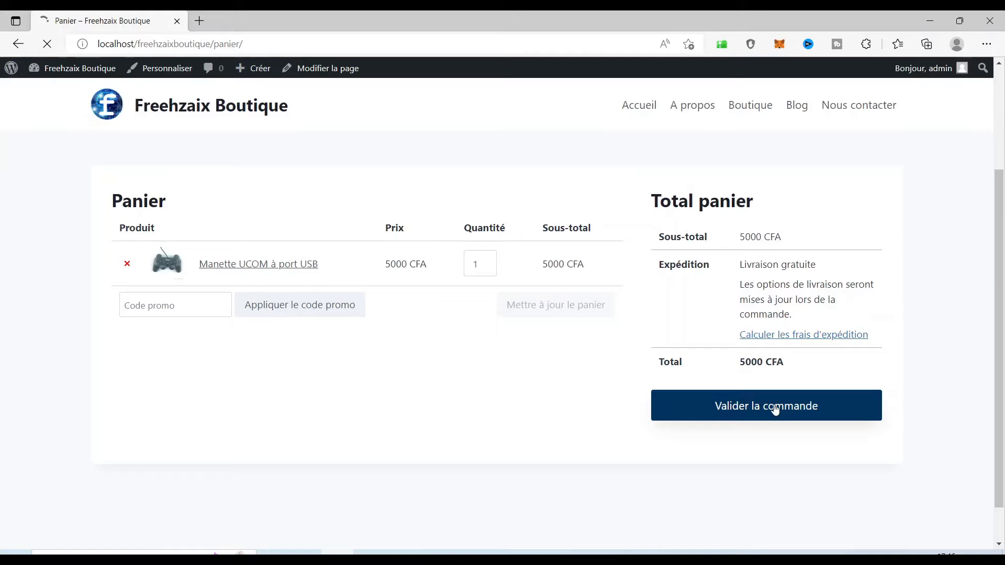
- Fill in the customer's first name, last name, street and city in the billing details
scroll(775, 409, down, 5)
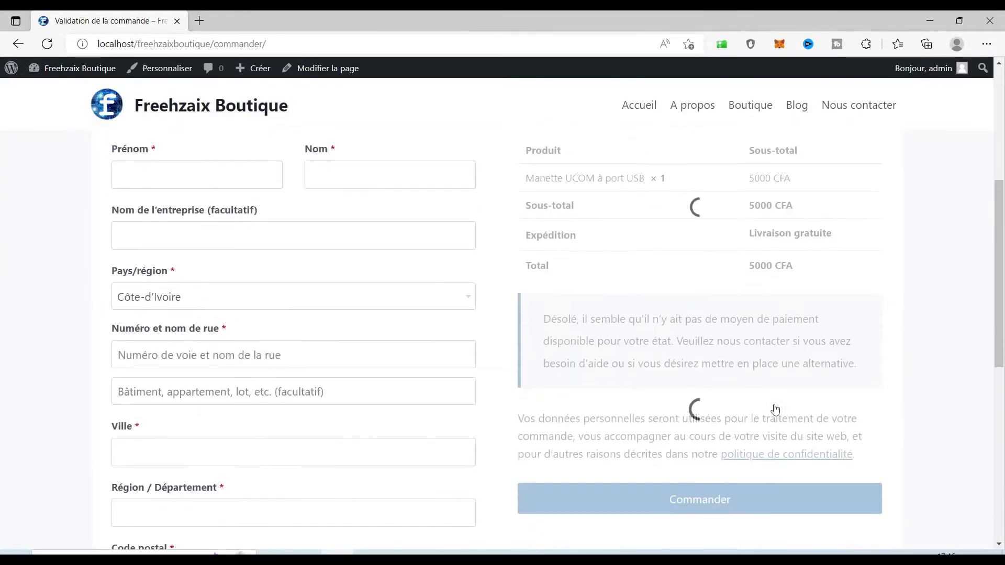
scroll(776, 409, up, 3)
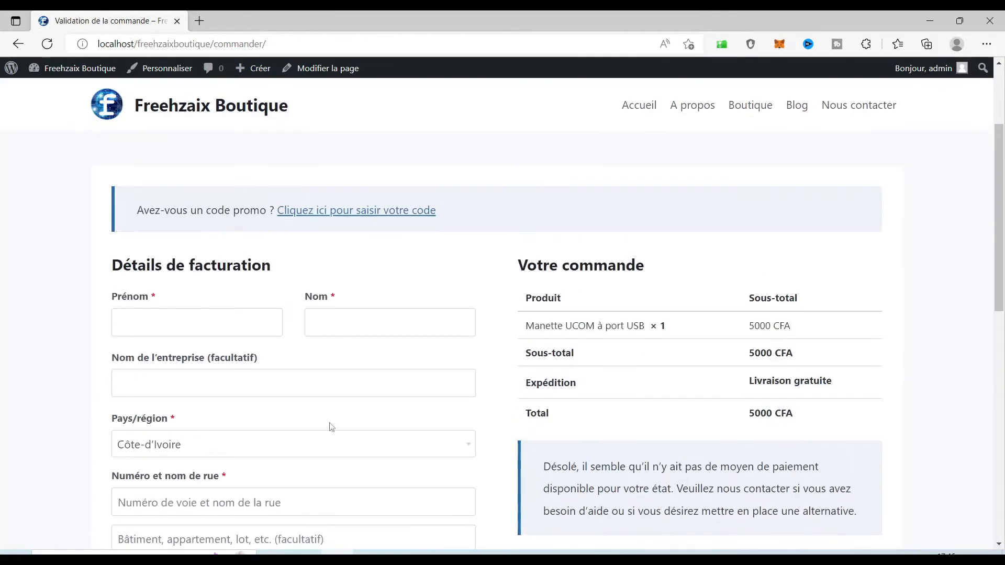
click(188, 322)
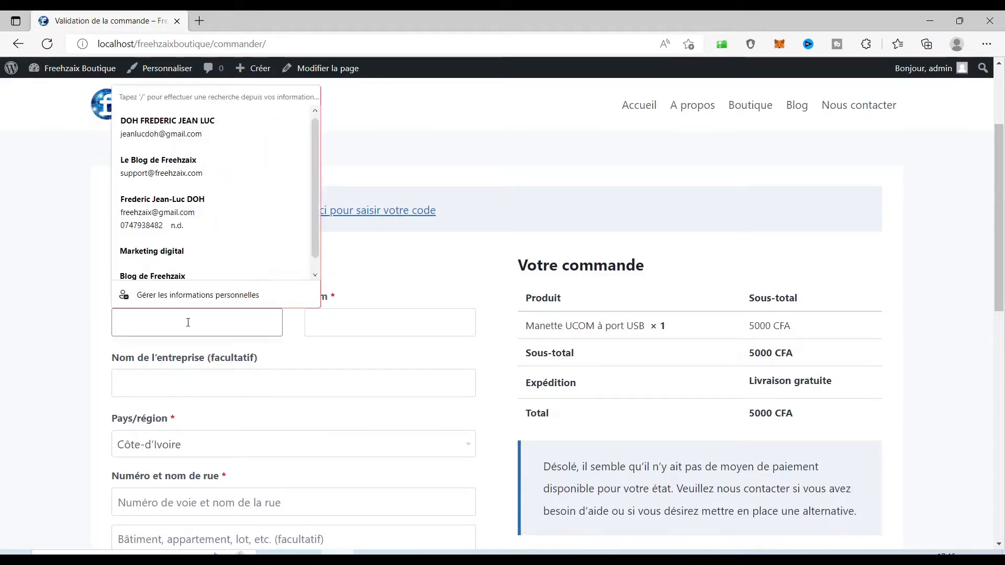
text(Test)
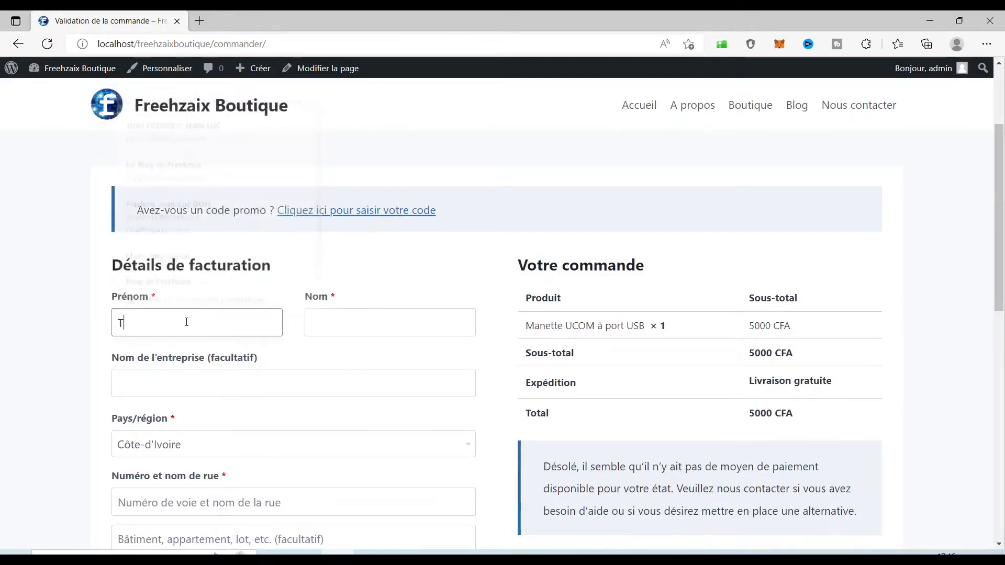
key(Tab)
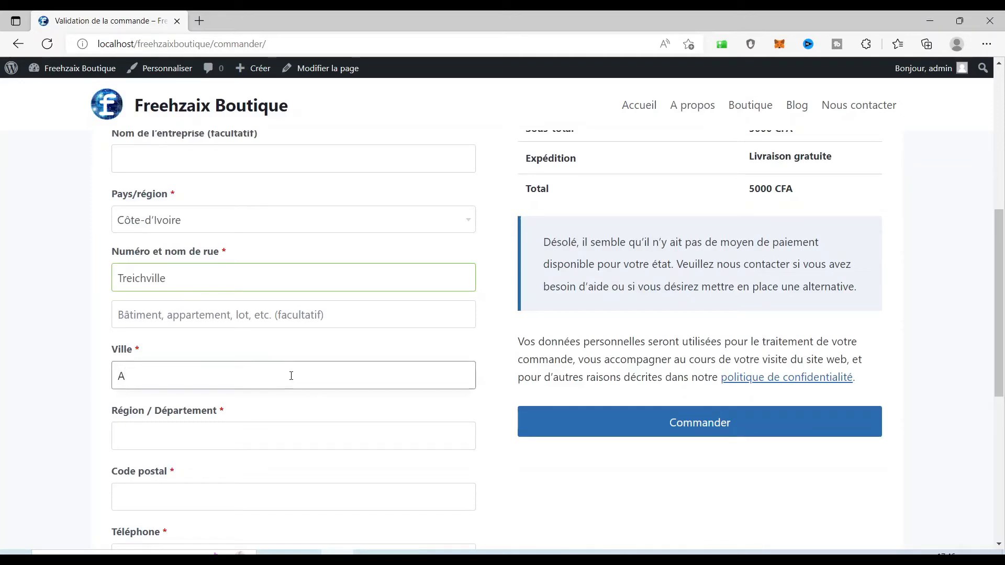
text(bidjan)
key(Tab)
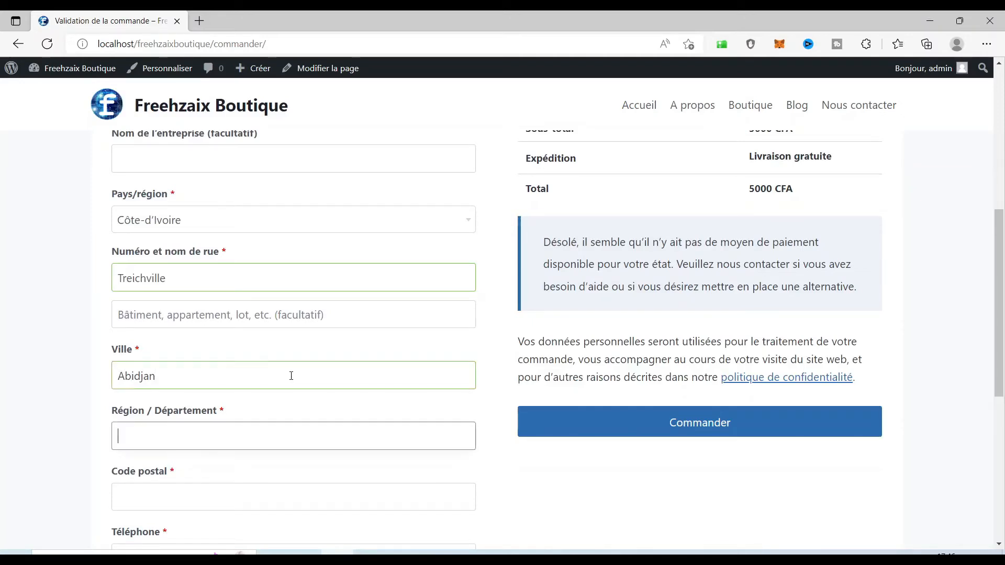
- Complete the billing details with the region, postal code, and the saved contact's phone number and e-mail
text(Abian)
key(Tab)
text(002)
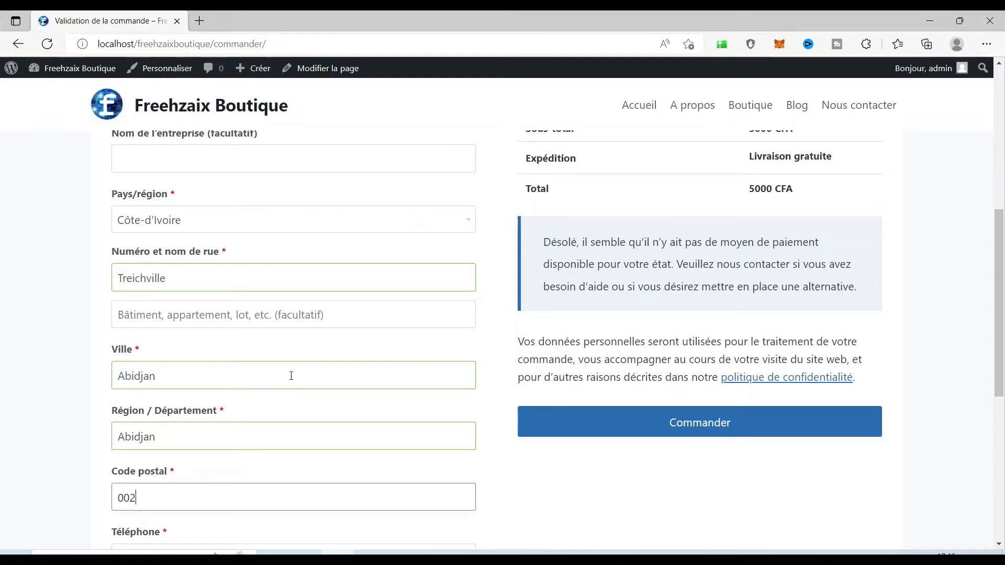
text(25)
key(Tab)
text(07)
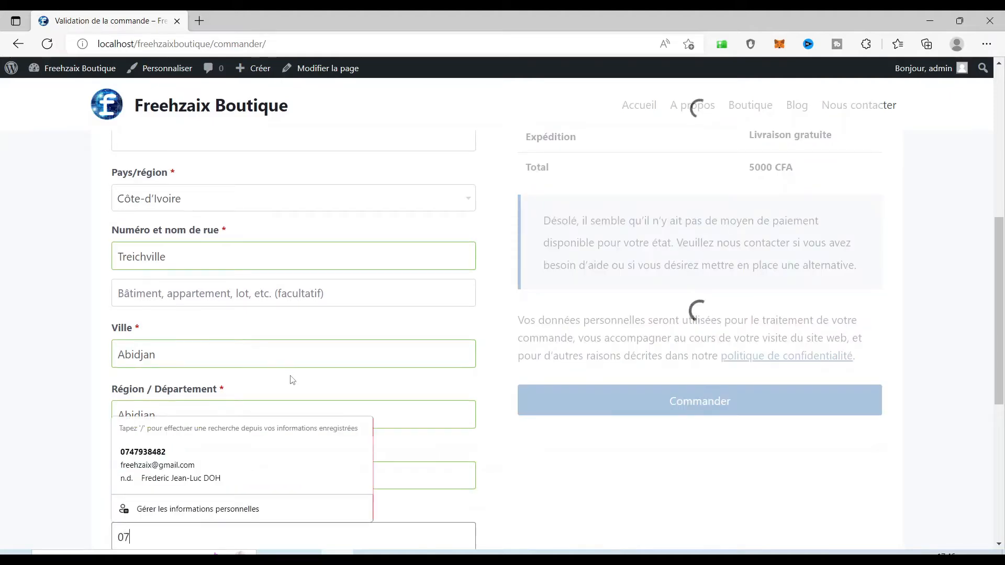
click(171, 449)
scroll(608, 457, down, 2)
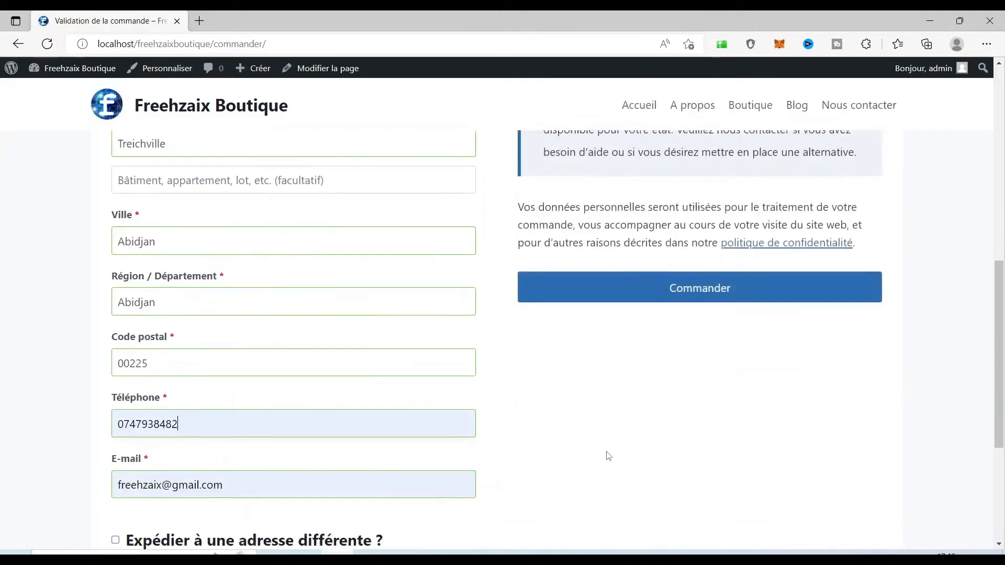
- Review the completed checkout form, its order summary and the payment information
scroll(628, 465, down, 3)
scroll(648, 474, up, 5)
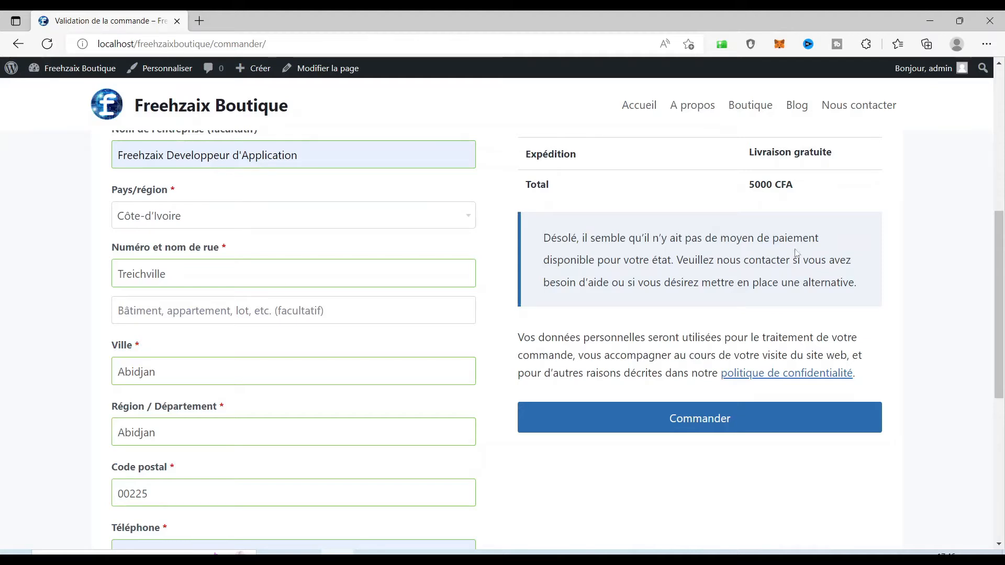
scroll(734, 269, down, 3)
click(732, 267)
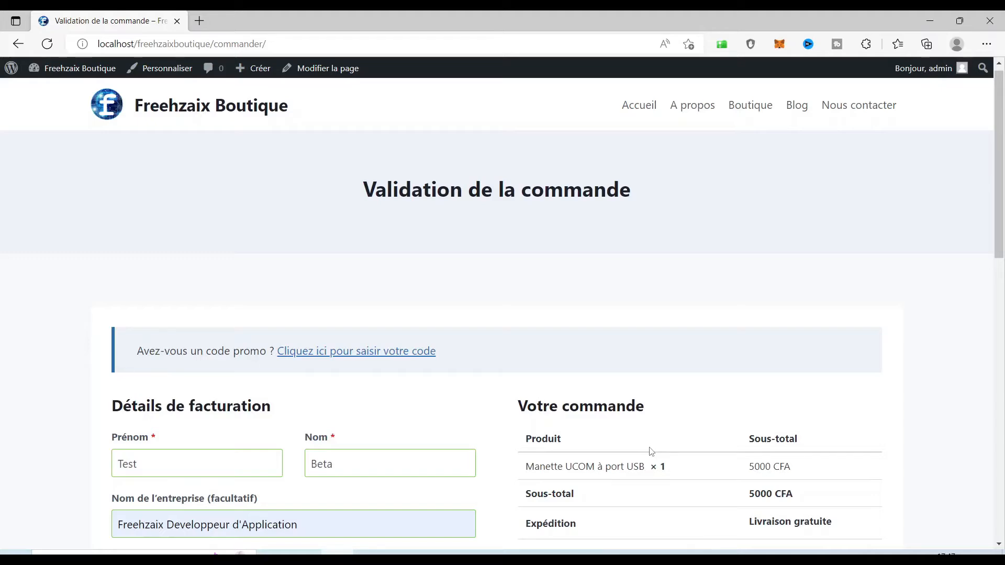
scroll(651, 451, down, 9)
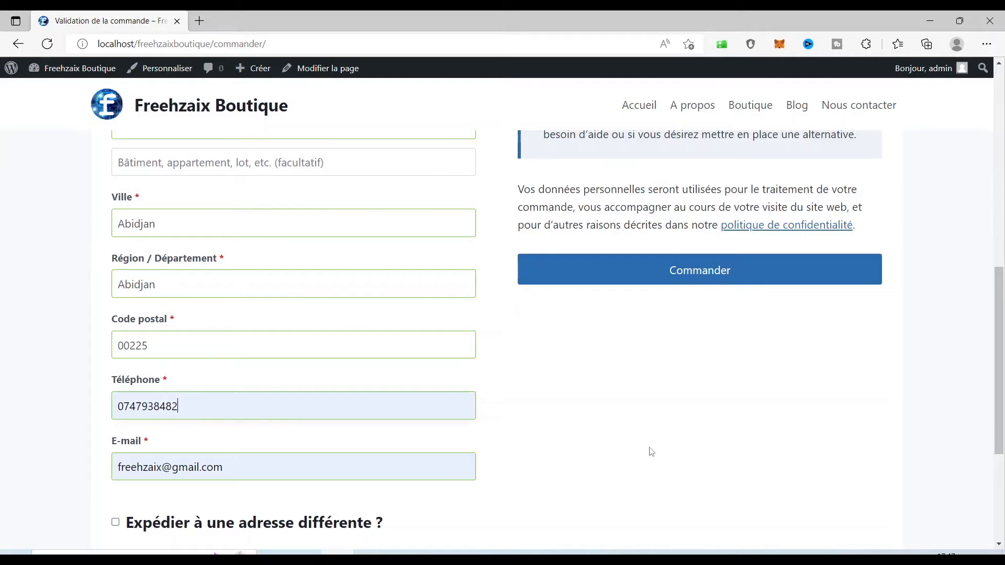
scroll(651, 451, up, 9)
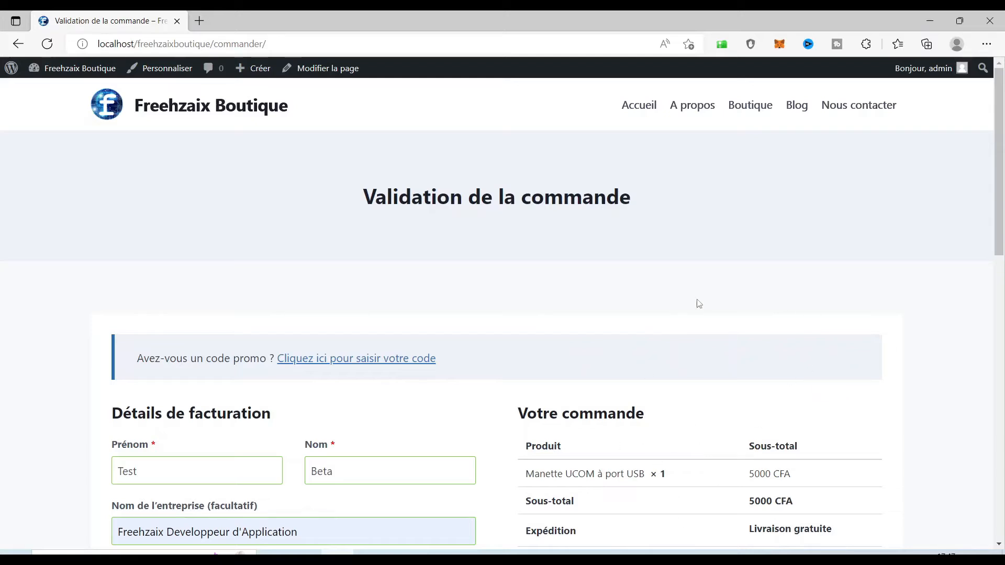
- Check the product list on the Boutique page again and return to the Accueil page
click(760, 104)
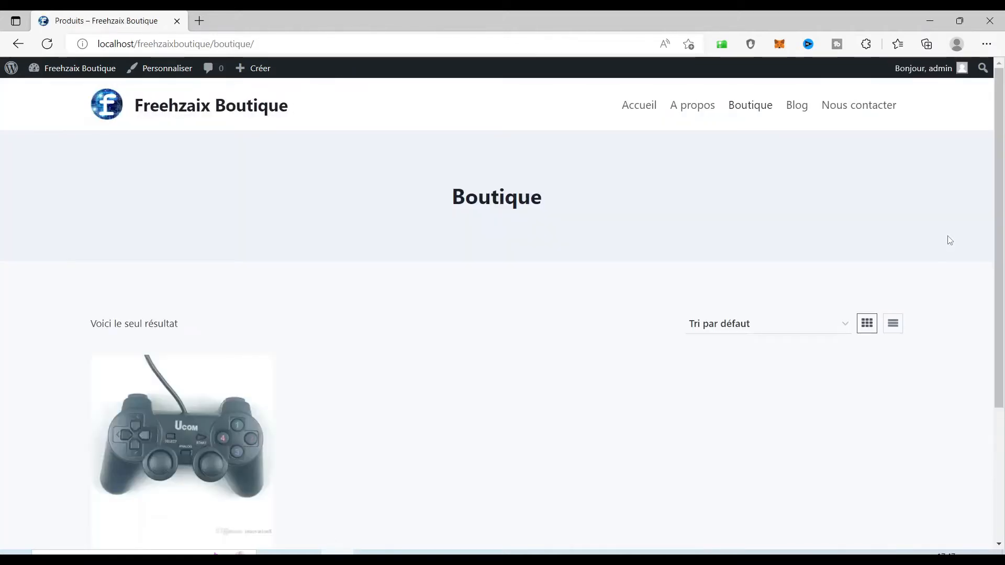
scroll(949, 251, down, 3)
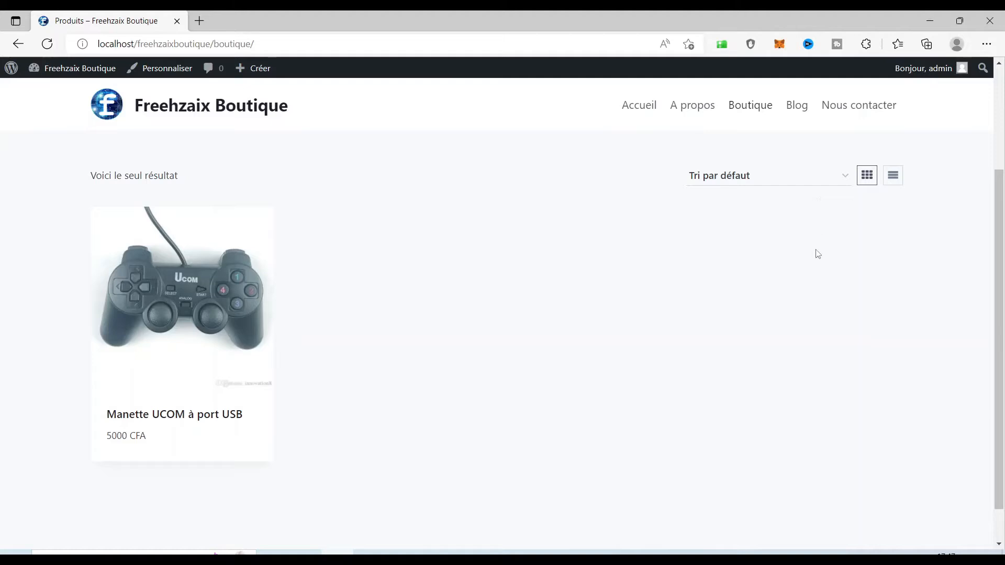
click(646, 104)
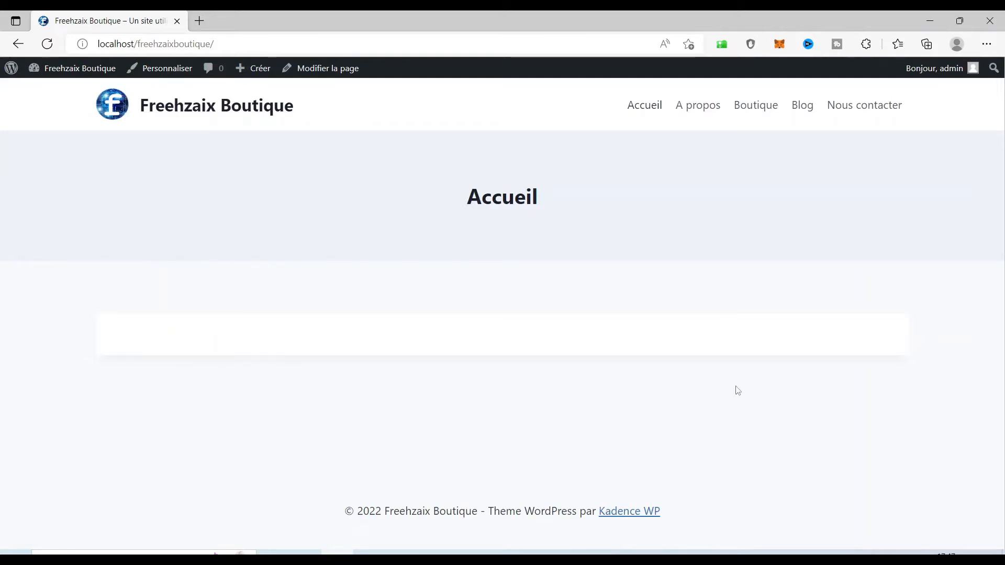
- Edit the Accueil page to use the "Elementor pleine largeur" template and update it
click(322, 73)
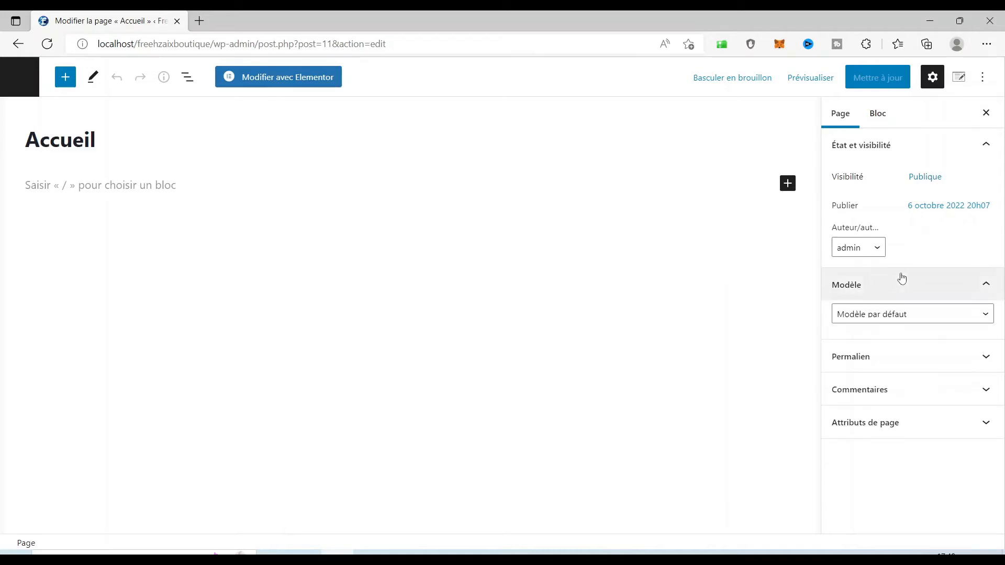
click(903, 316)
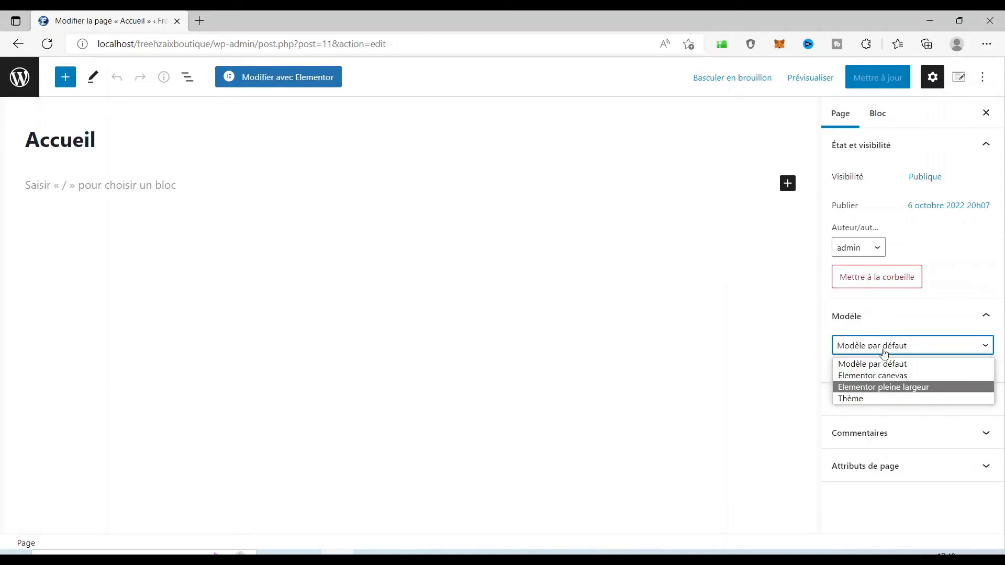
click(896, 392)
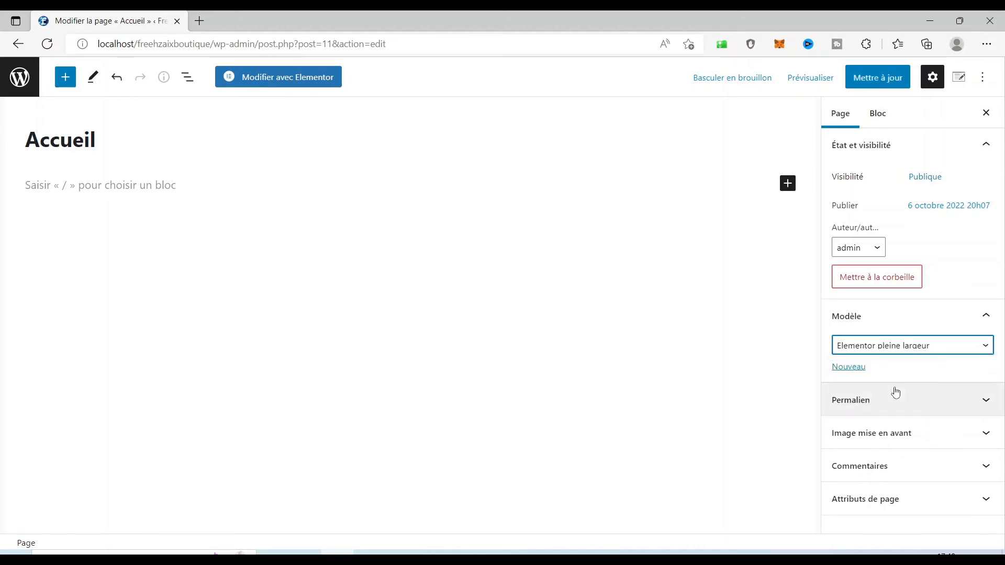
click(883, 77)
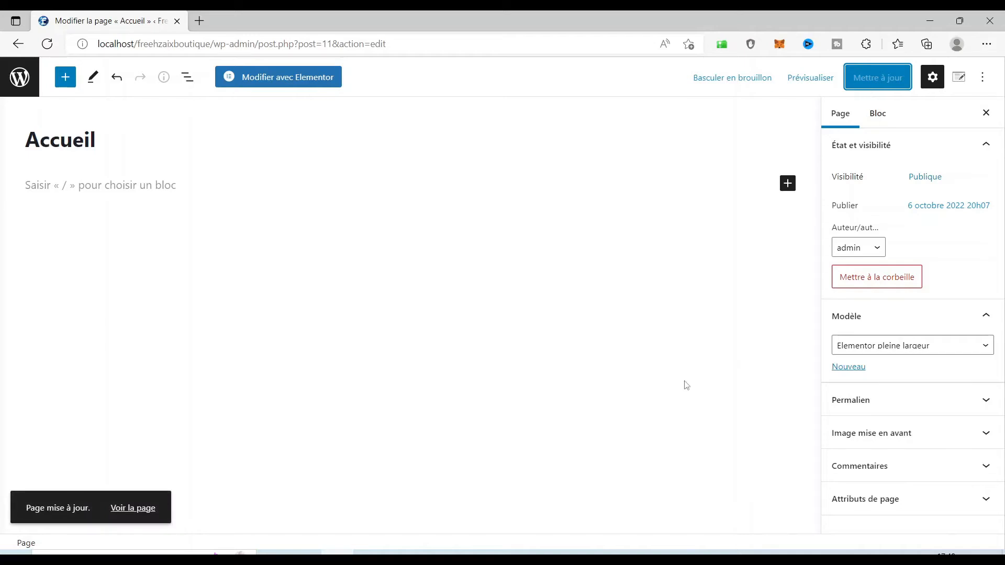
- Open the Accueil page in the Elementor editor, close the Navigator and add a single-column section
click(277, 84)
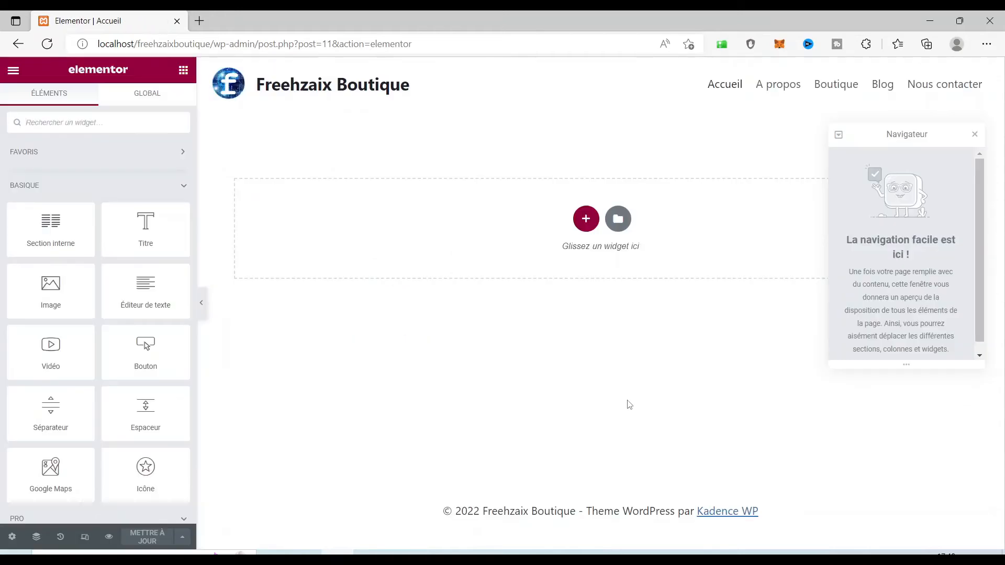
click(975, 131)
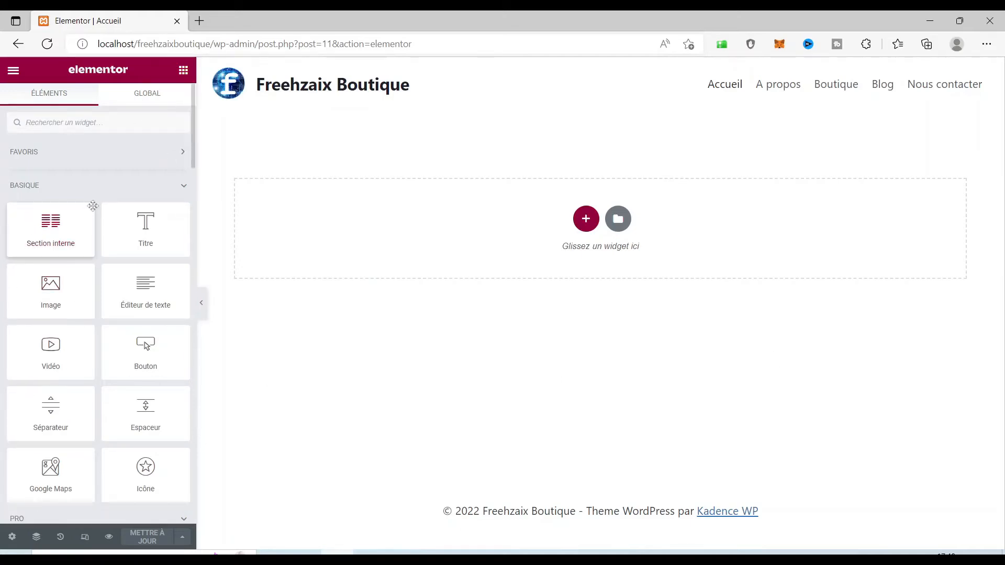
click(586, 220)
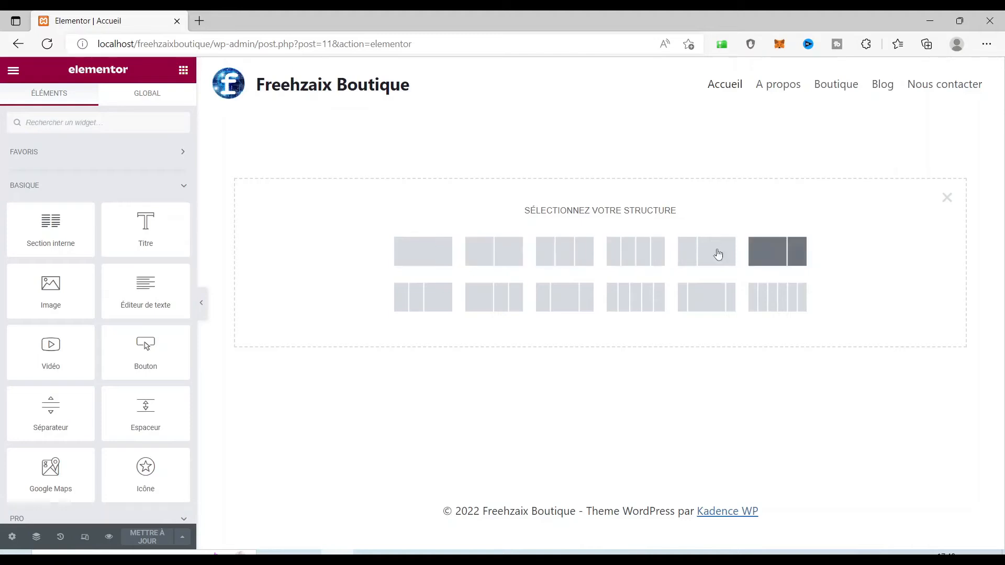
click(423, 255)
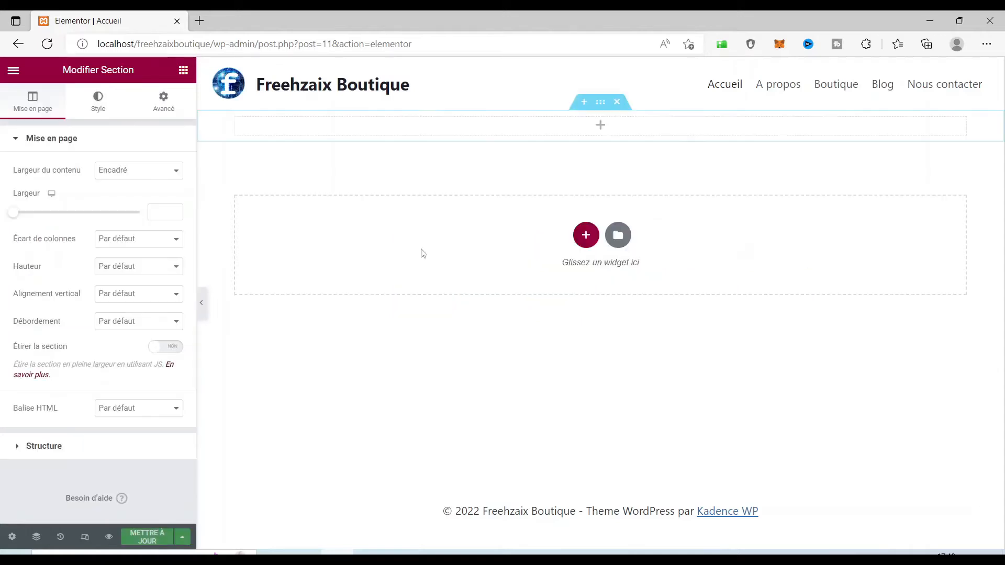
- Find the Slides widget among the Elementor elements and place it in the empty single-column section
click(601, 126)
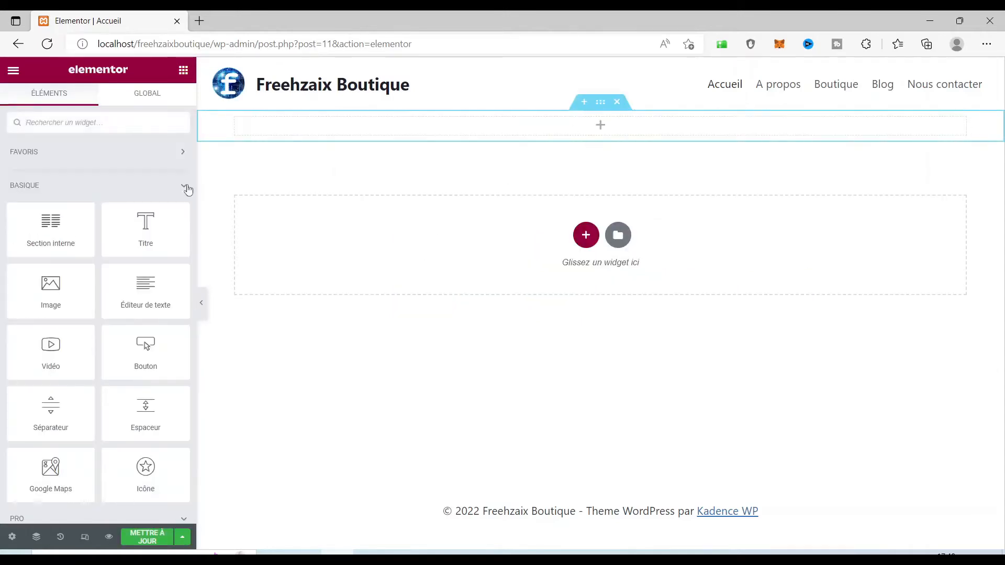
mouse_move(50, 287)
mouse_down()
mouse_move(588, 134)
mouse_move(56, 286)
mouse_up()
scroll(56, 285, down, 6)
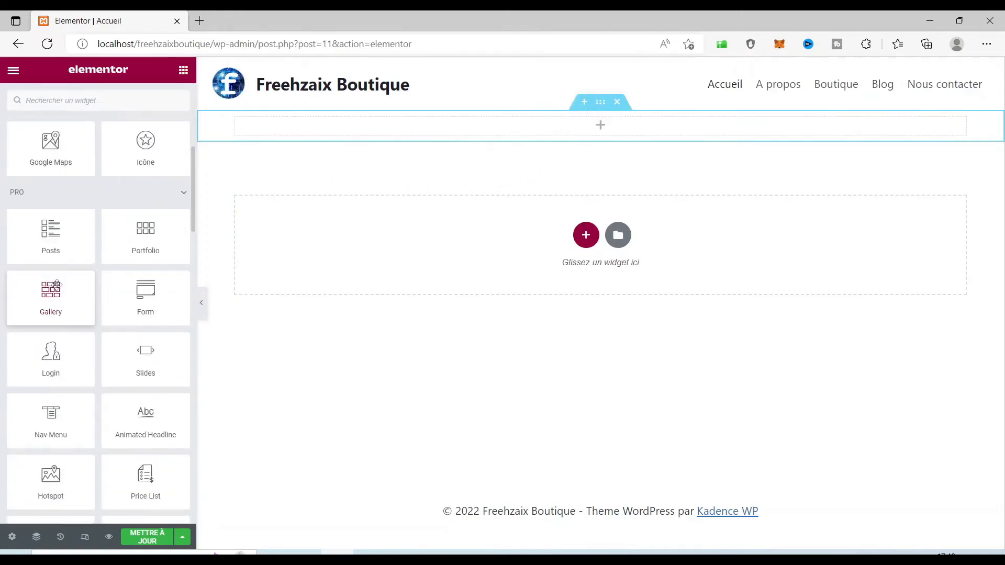
scroll(56, 286, up, 6)
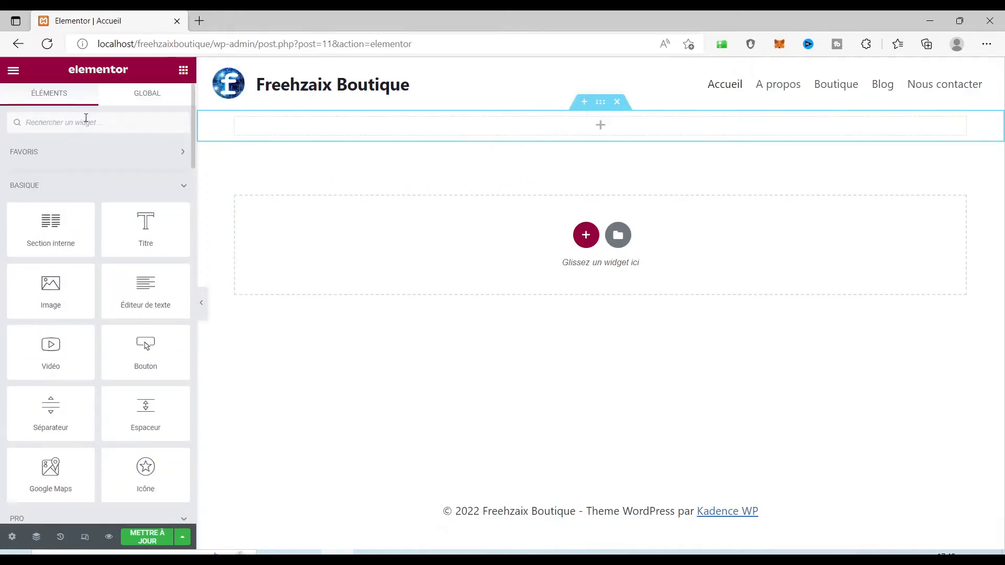
text(s)
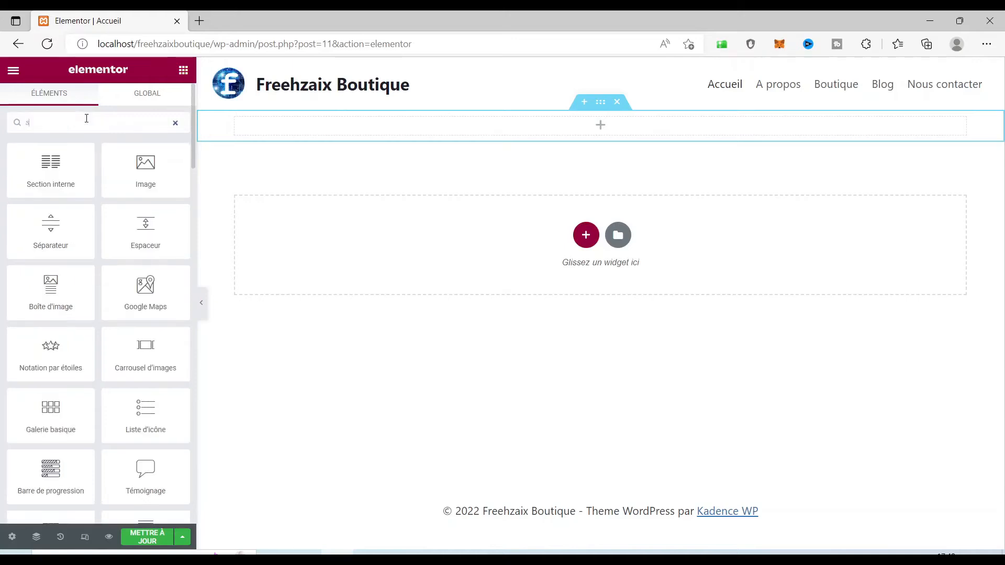
text(i)
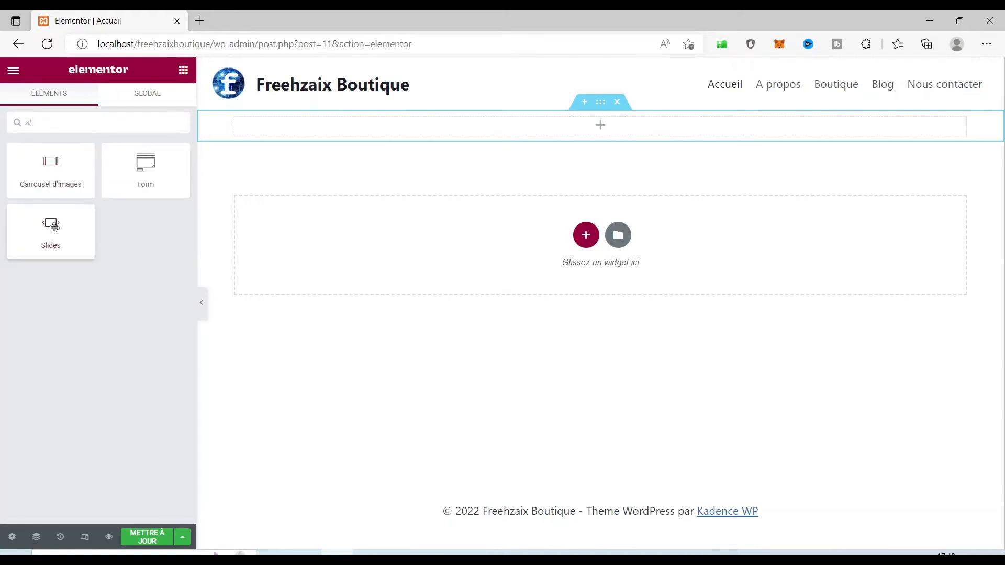
drag(52, 225, 604, 125)
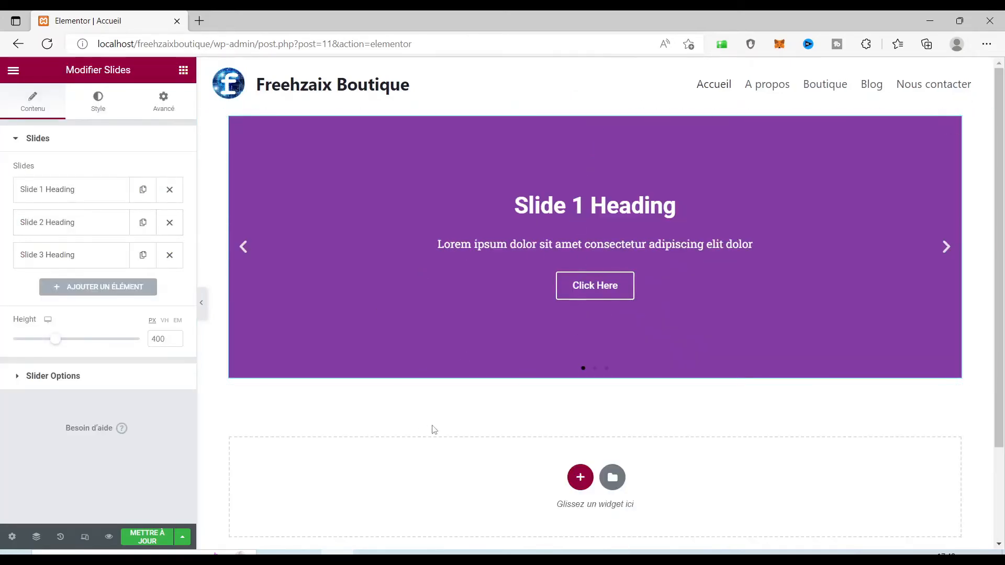
- Upload IMG-20221006-WA0016.png from the "bridascreation avec logo" folder and insert it as the background image of slide 1
click(62, 204)
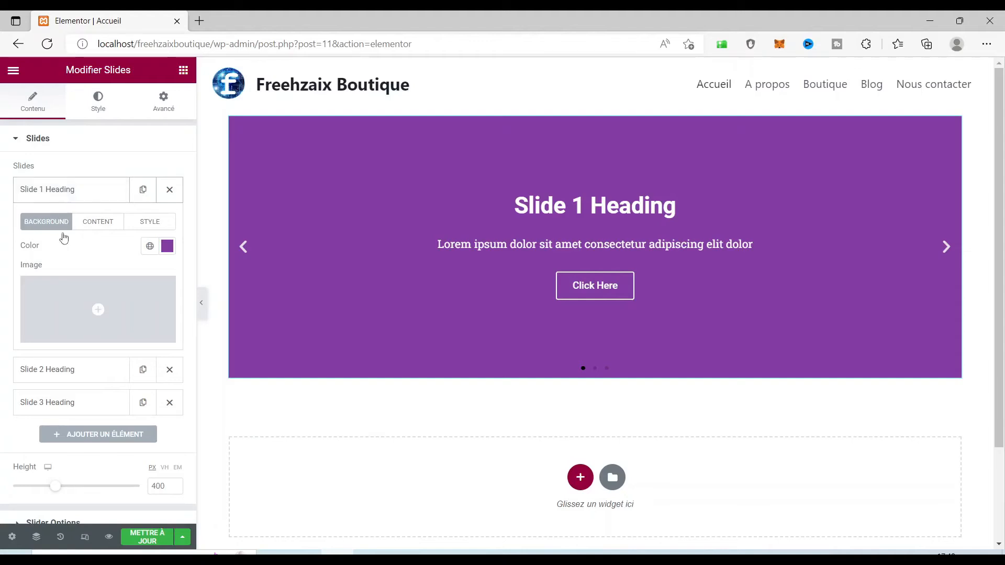
click(102, 301)
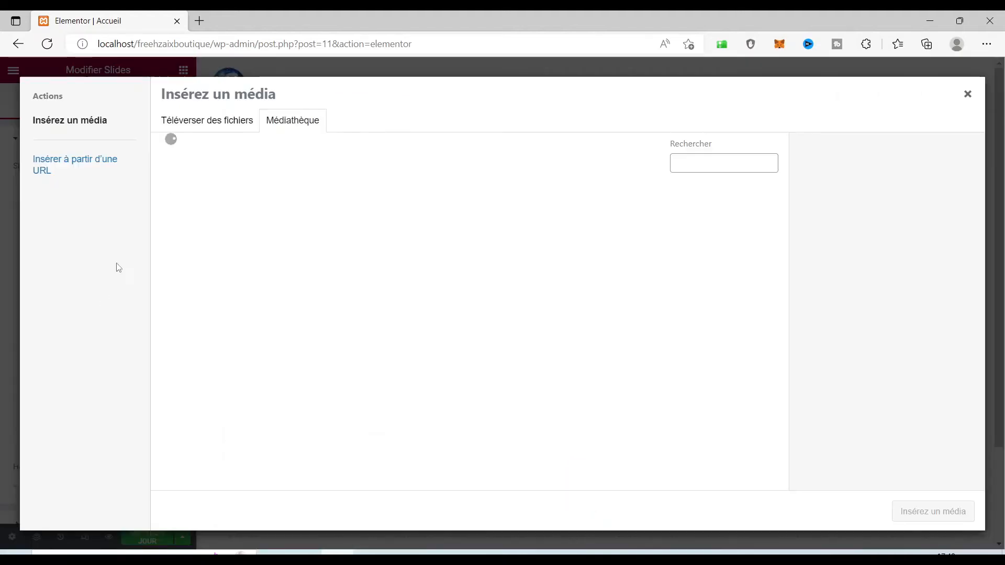
click(218, 135)
click(563, 311)
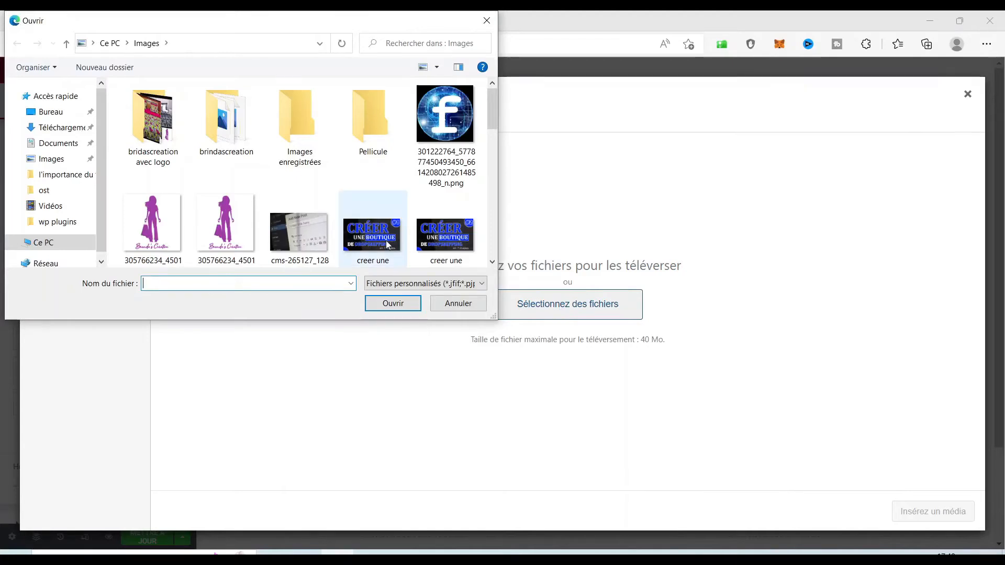
click(160, 114)
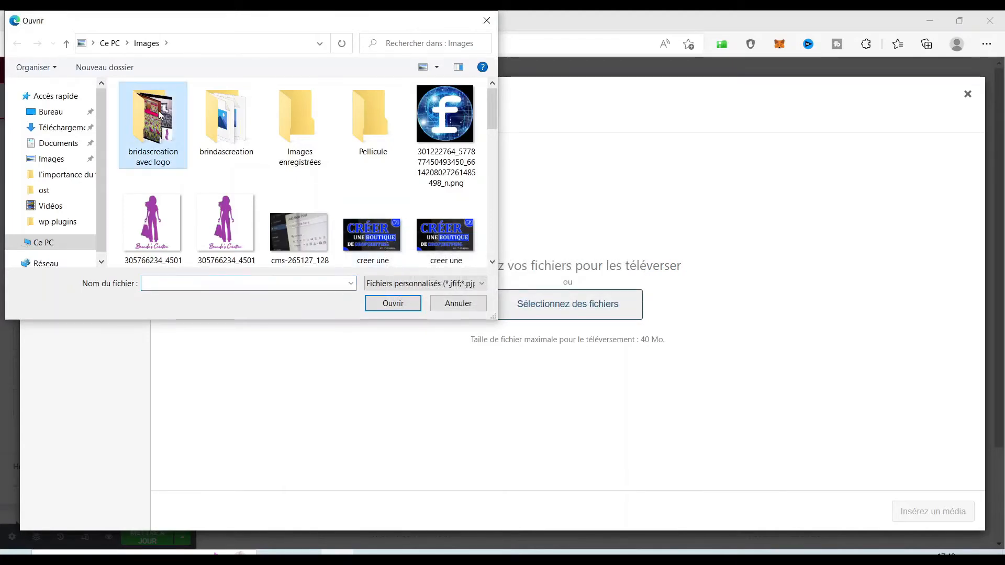
double_click(159, 116)
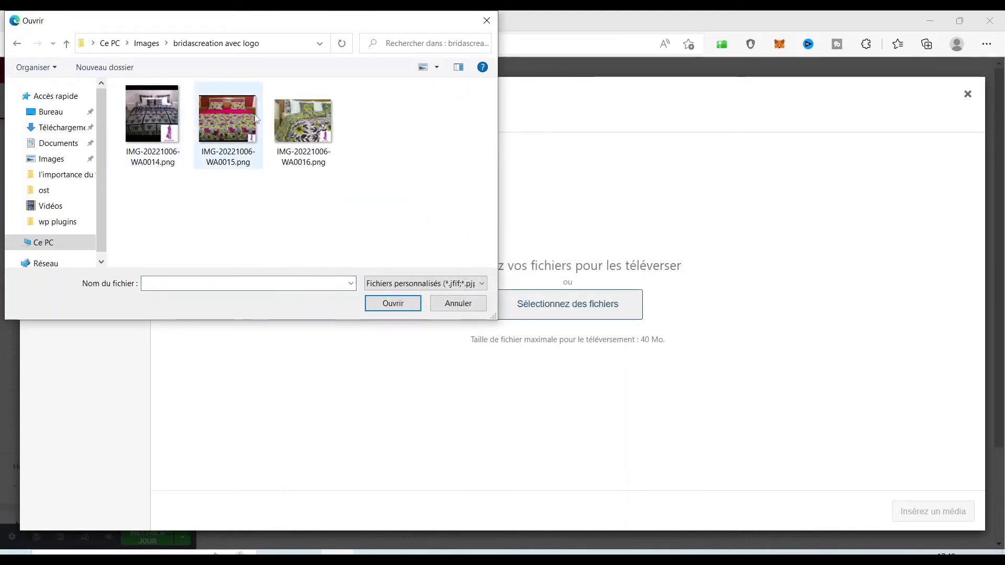
click(289, 114)
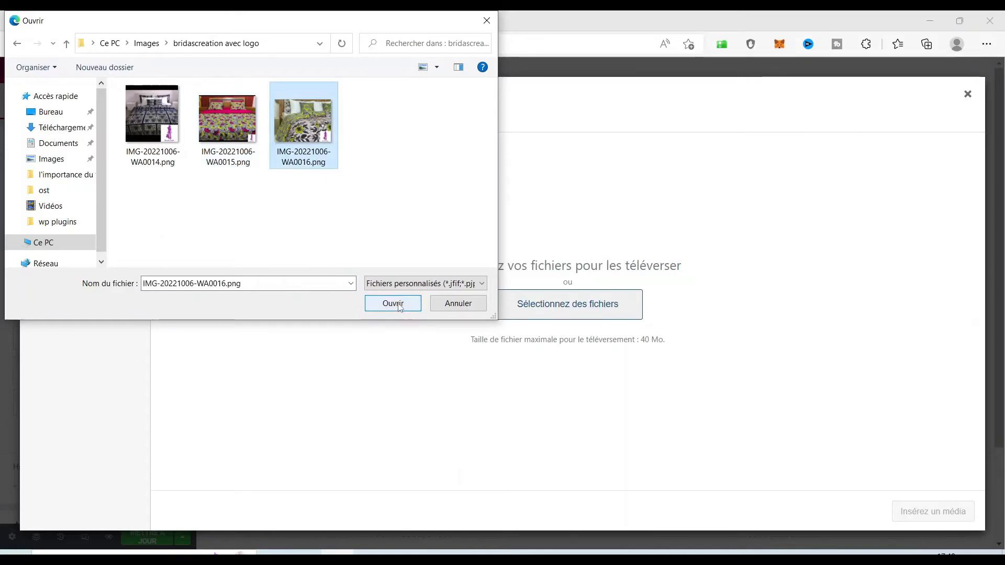
click(393, 304)
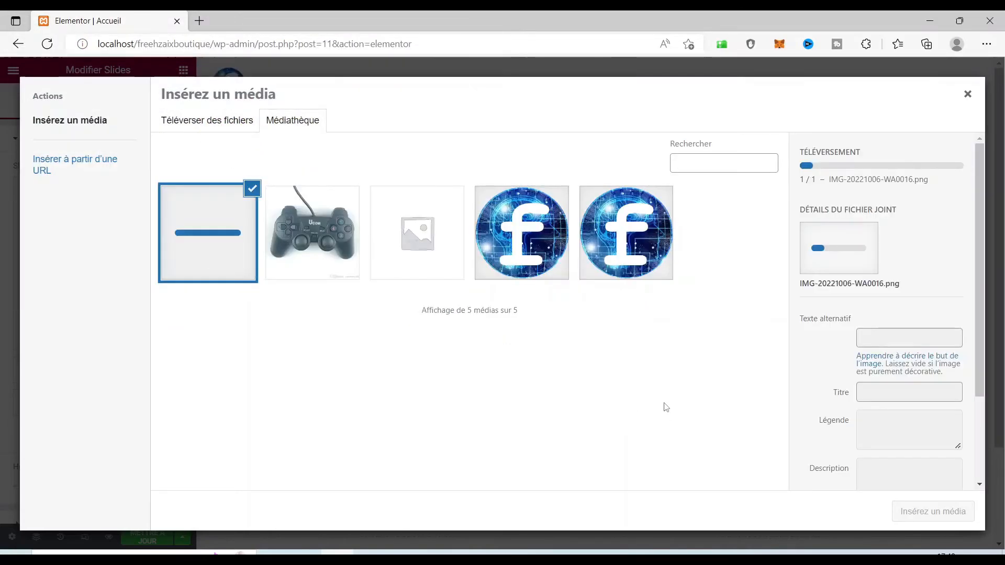
click(929, 512)
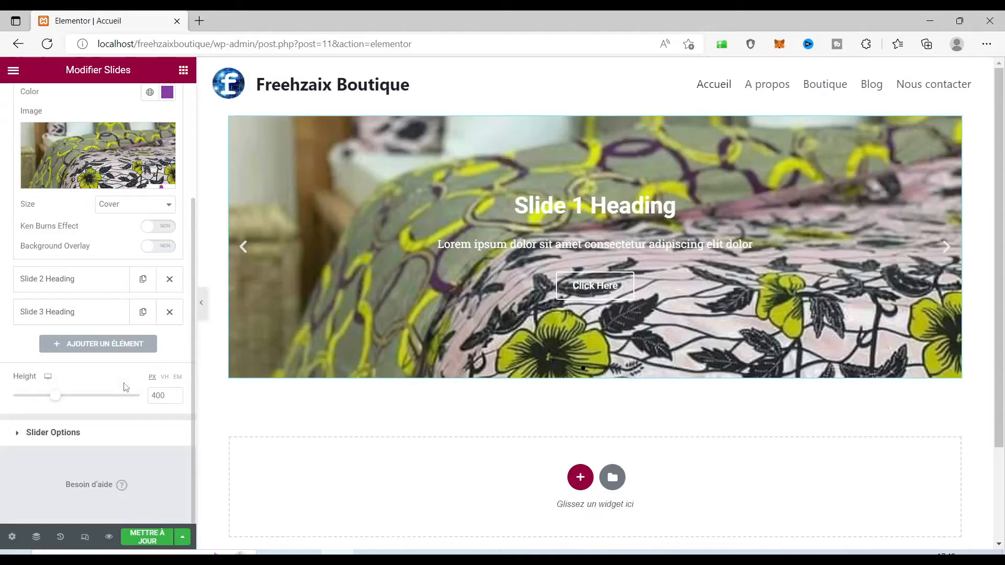
- Upload IMG-20221006-WA0015.png and insert it as the background image of slide 2
click(69, 287)
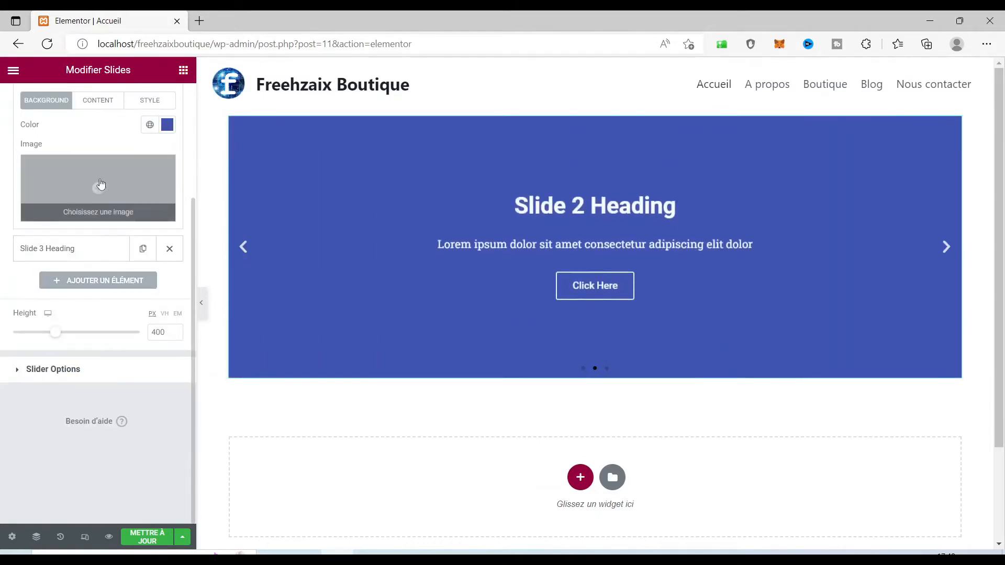
click(101, 184)
click(175, 121)
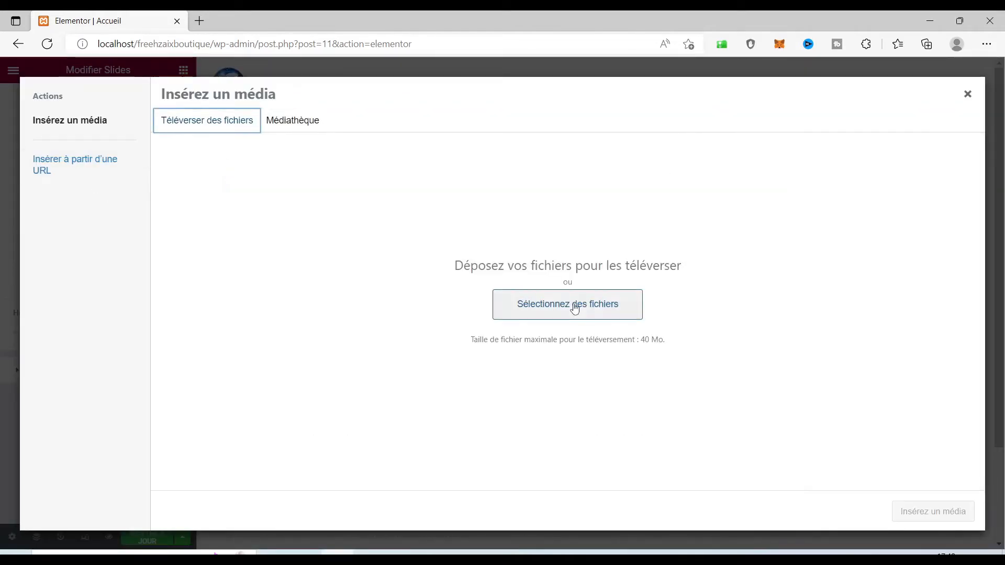
click(575, 309)
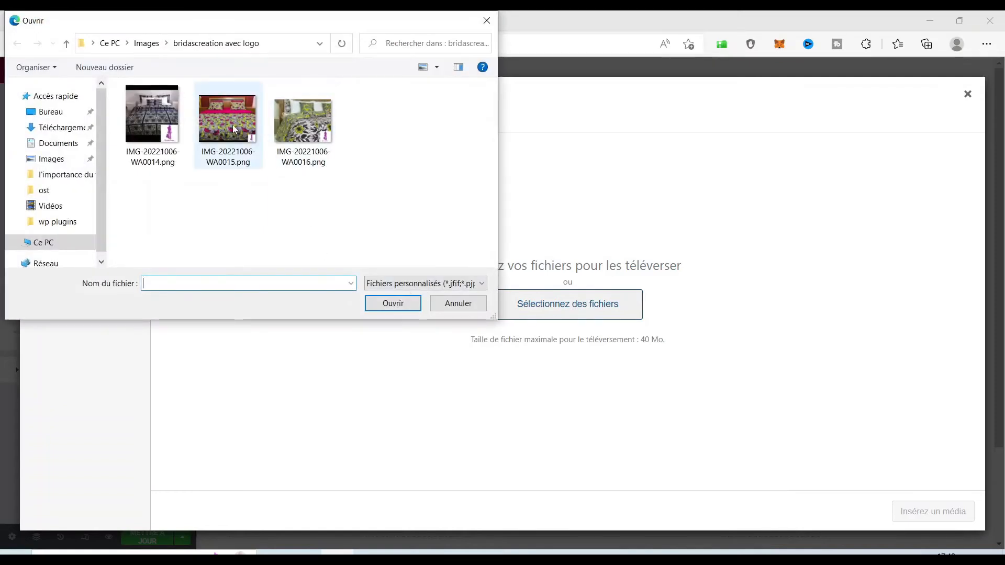
click(233, 130)
click(370, 308)
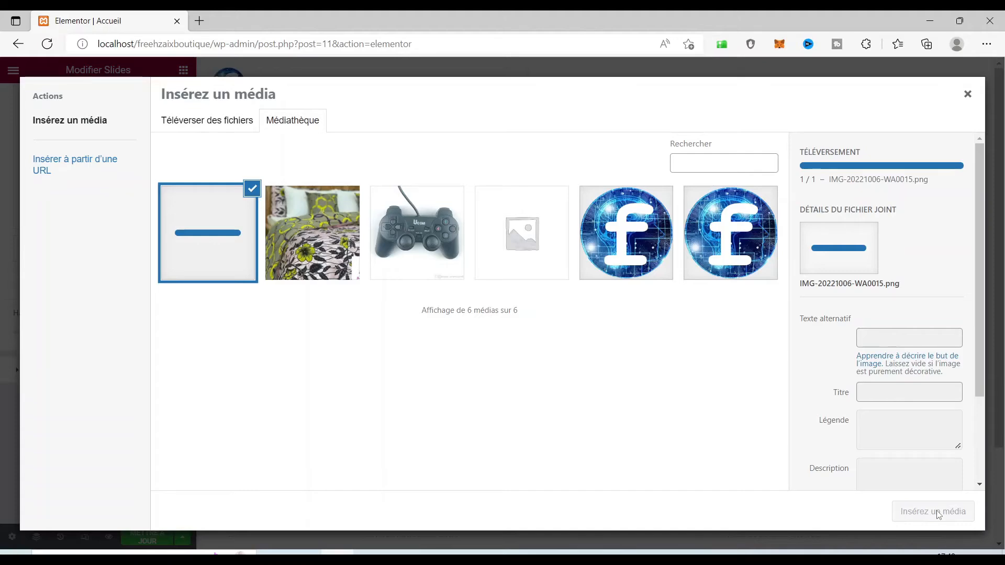
click(937, 512)
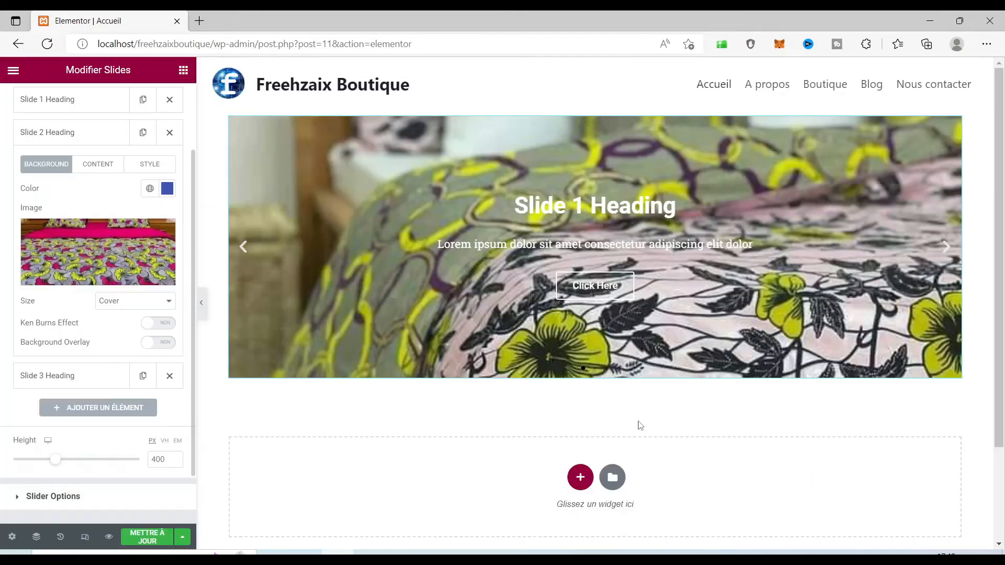
- Upload IMG-20221006-WA0014.png and insert it as the background image of slide 3
scroll(54, 350, down, 1)
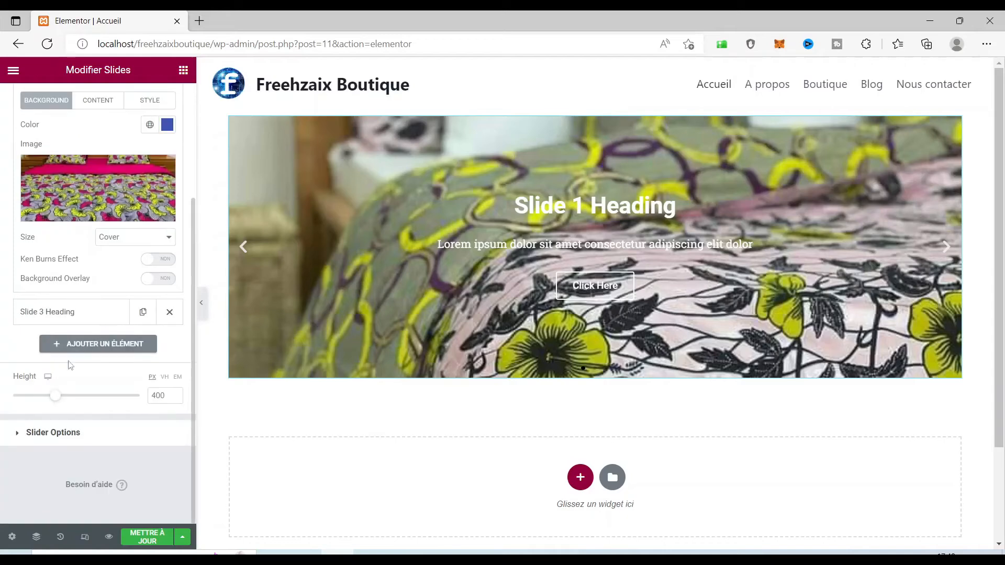
click(51, 312)
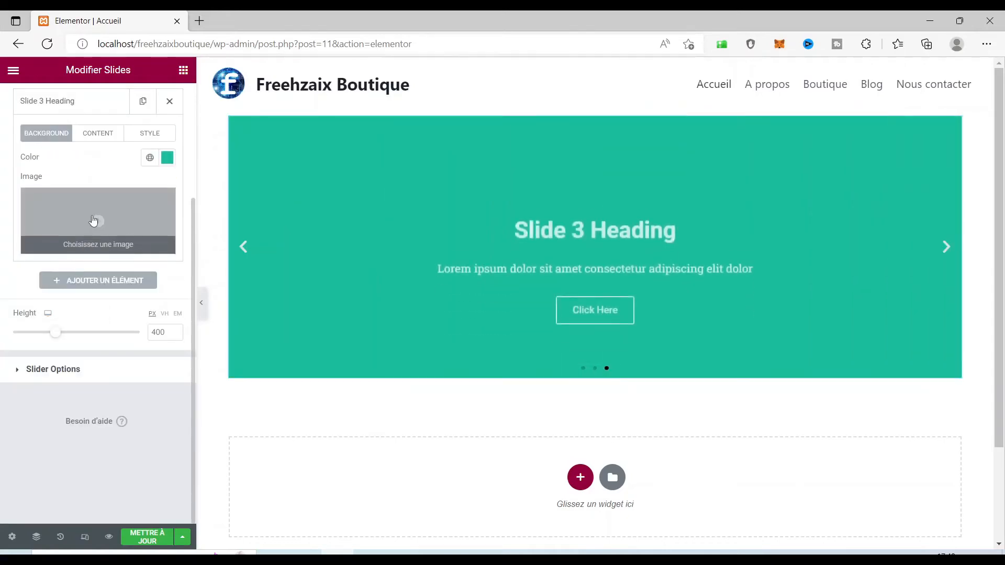
click(93, 218)
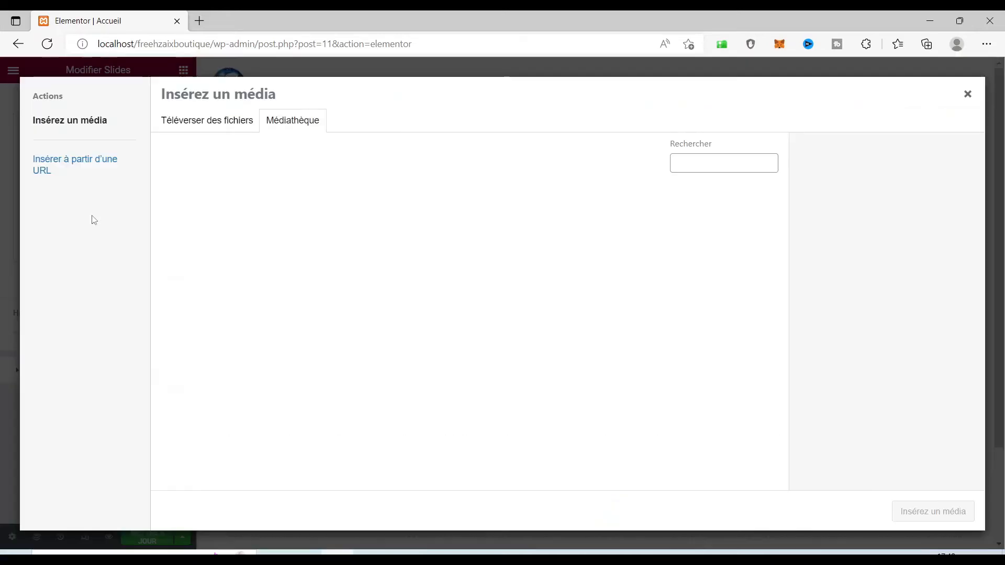
click(201, 125)
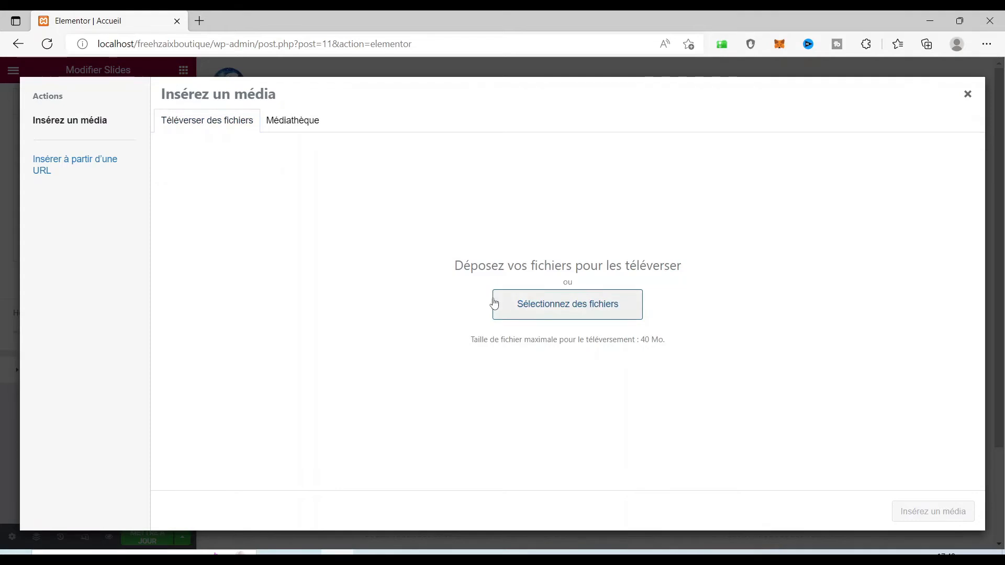
click(558, 302)
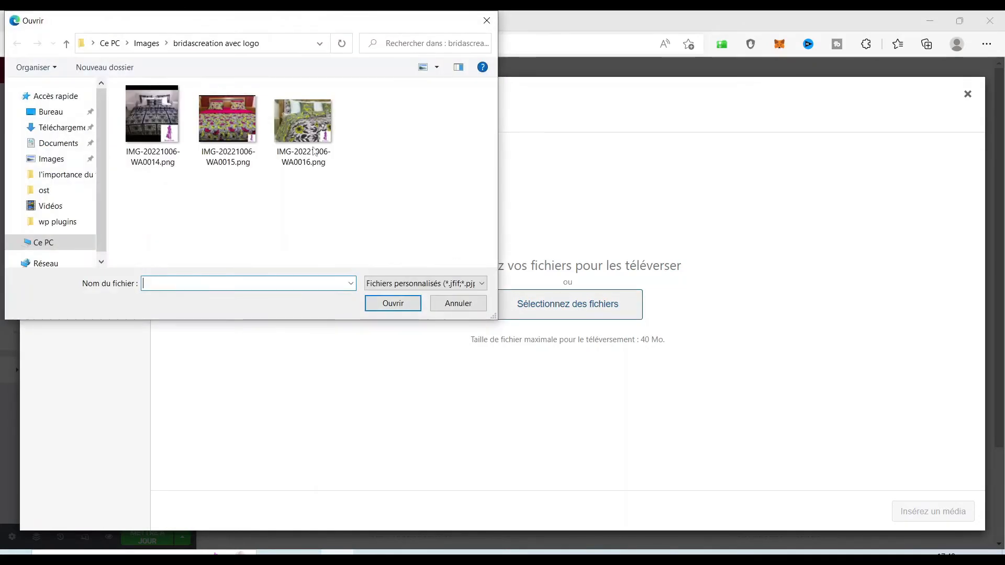
click(144, 117)
click(393, 304)
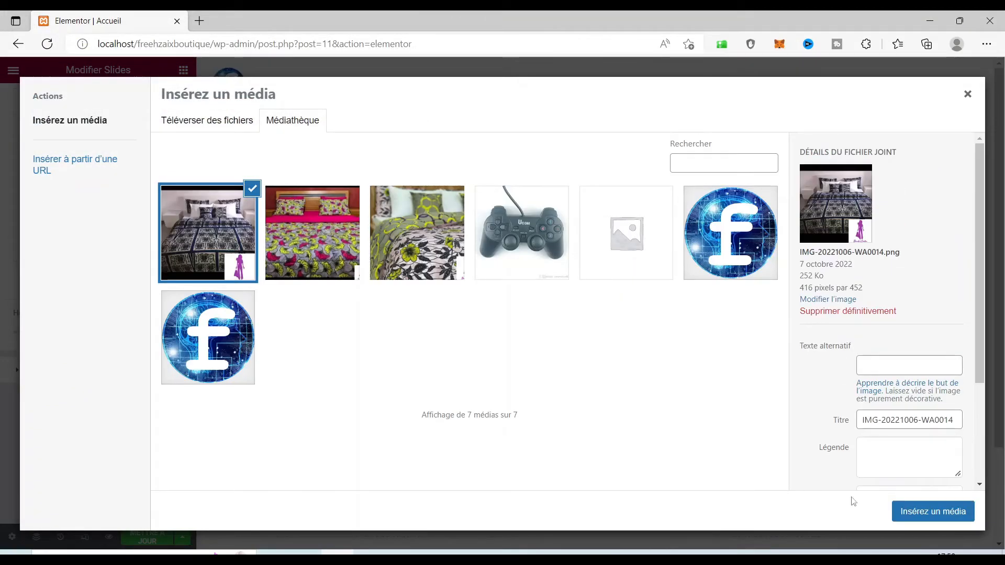
click(927, 513)
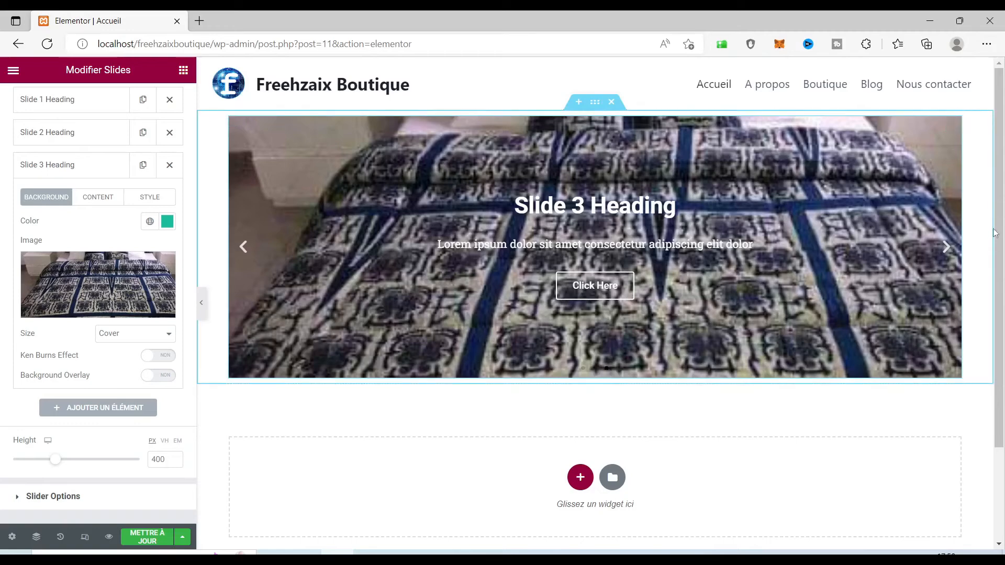
- Page through the slider on the canvas to check the slides' background images
click(950, 256)
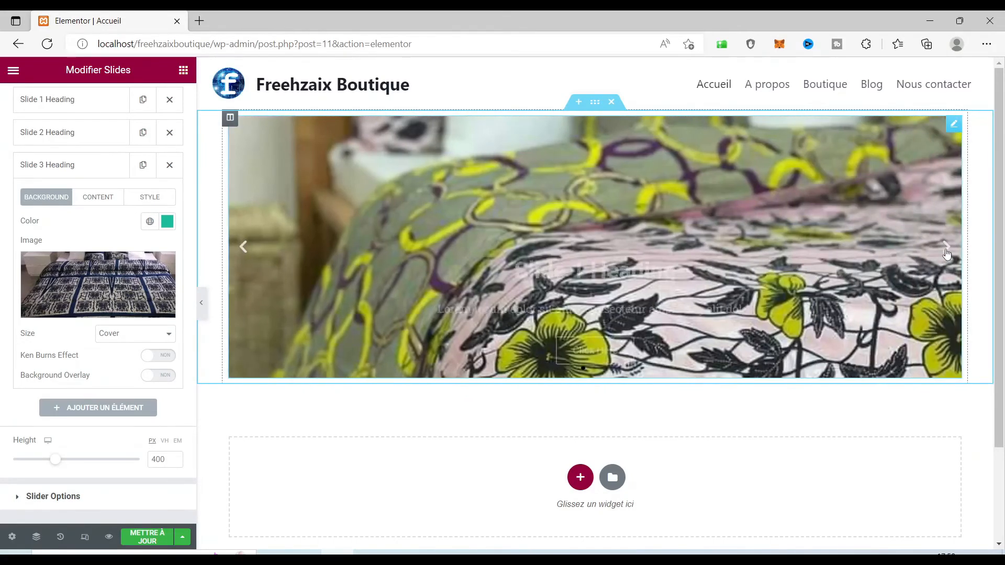
click(948, 254)
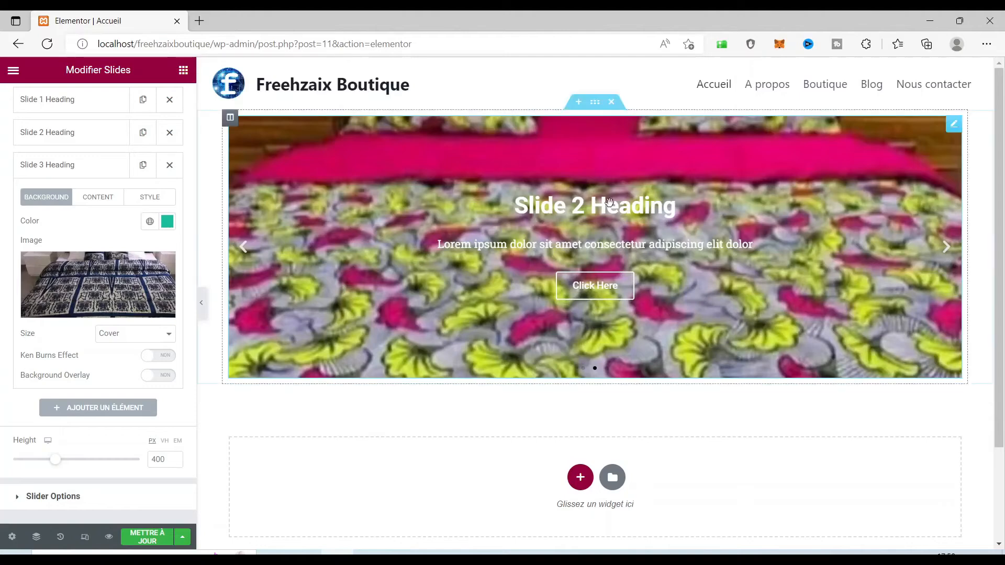
scroll(120, 133, up, 2)
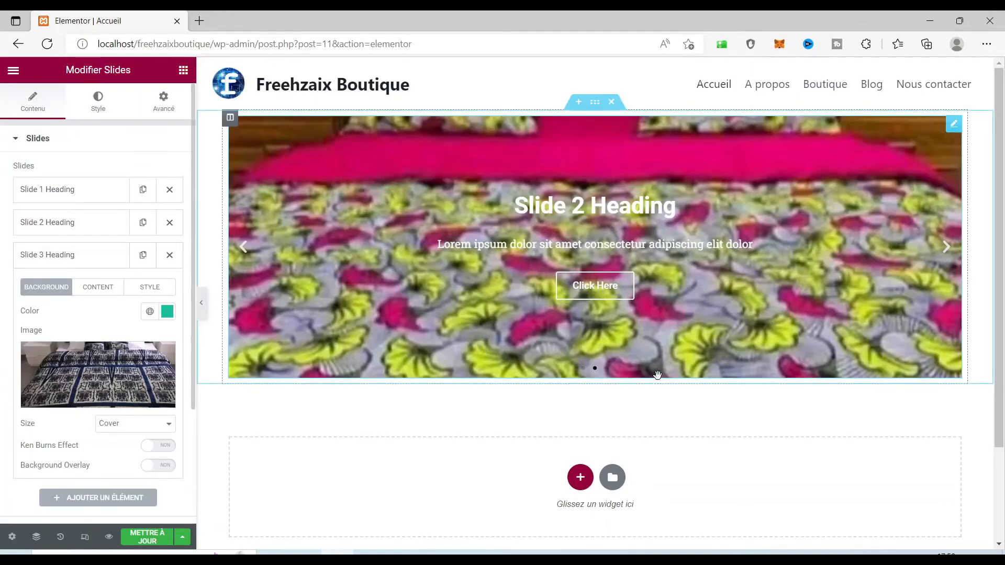
- Add a two-column section below the slider with a narrow first column and a wide second column
scroll(577, 483, down, 2)
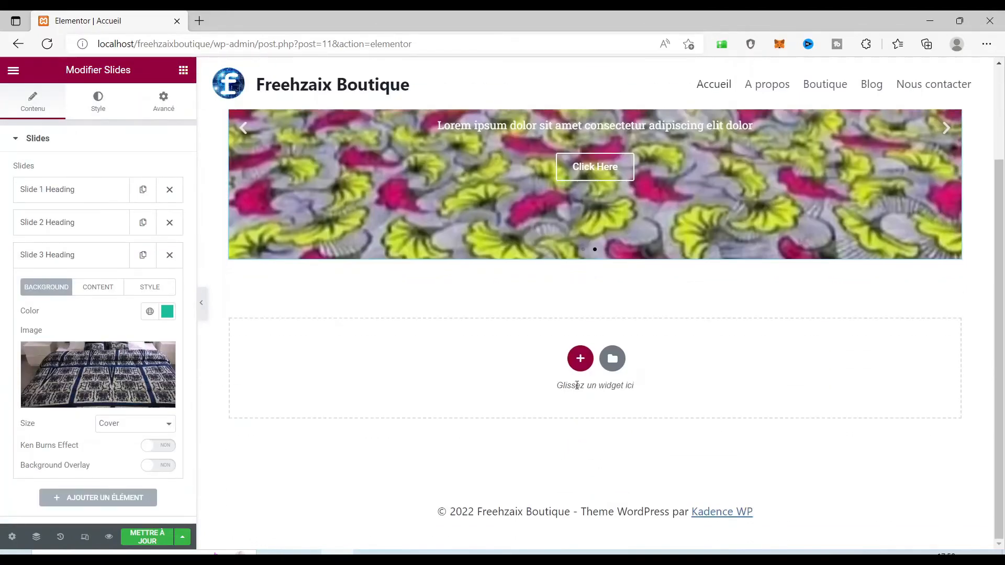
click(581, 361)
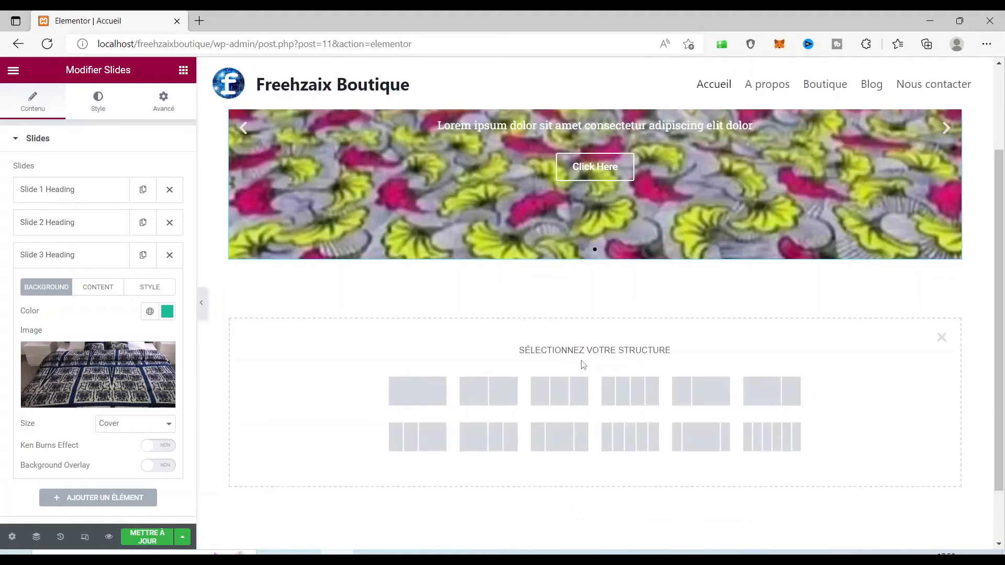
click(700, 394)
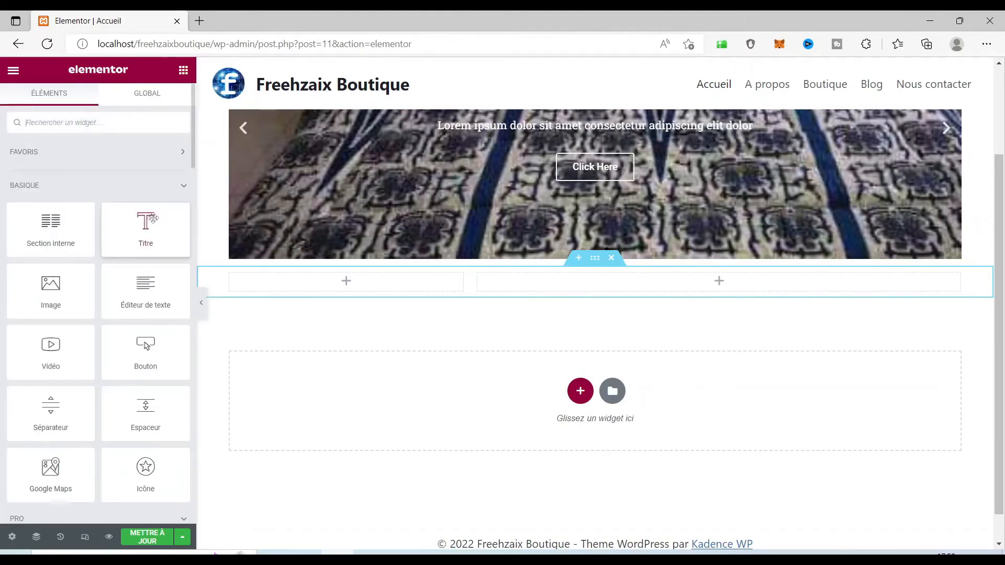
- Add a heading widget to the wide column below the slider with the text "Nos produits récents"
drag(145, 230, 747, 288)
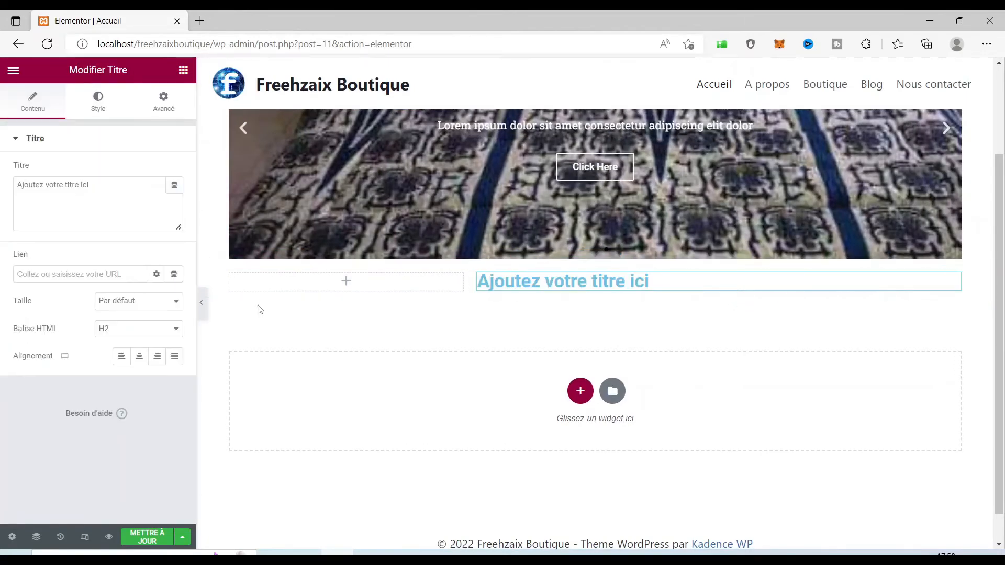
drag(101, 184, 12, 181)
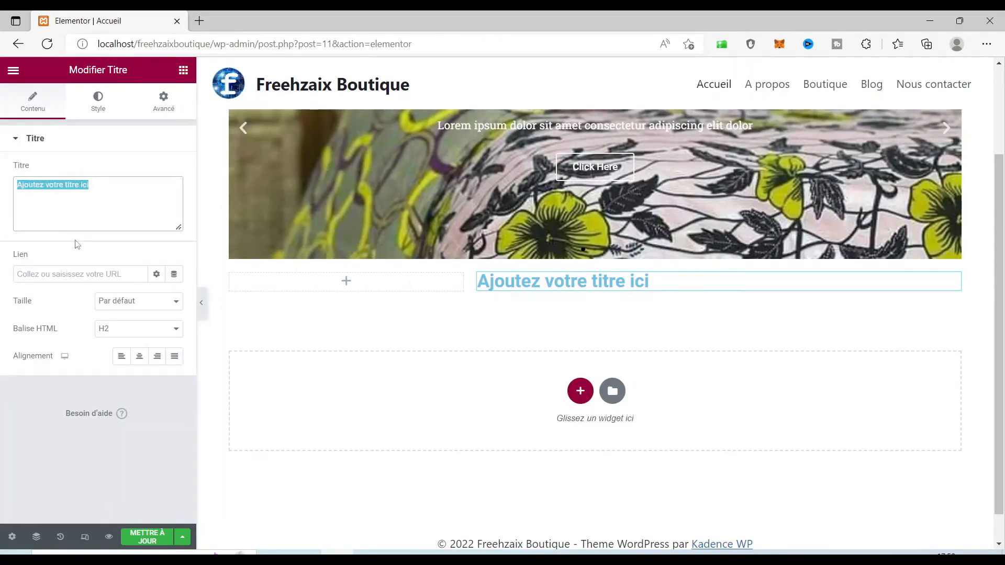
text(Nos)
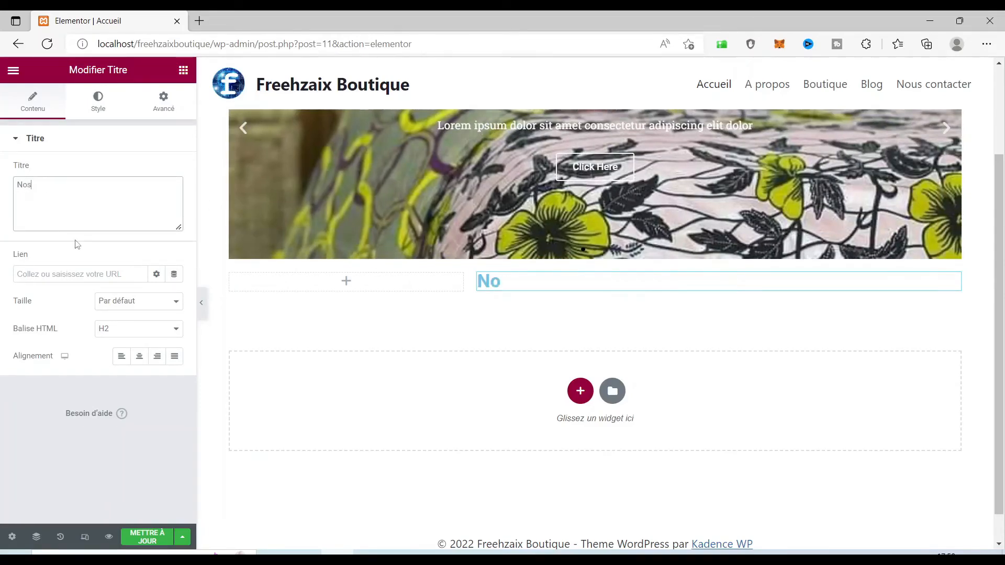
text( produit)
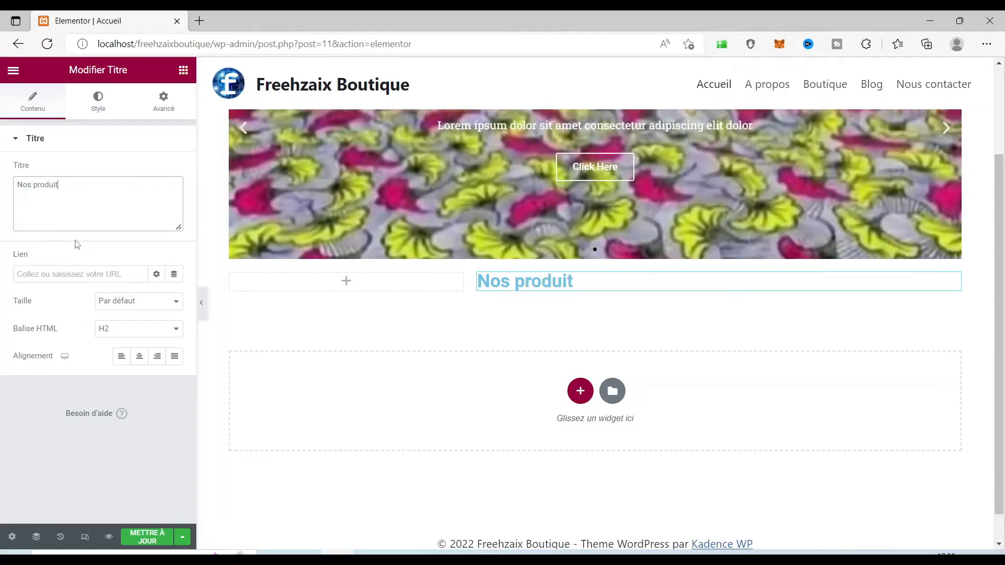
text(s récents)
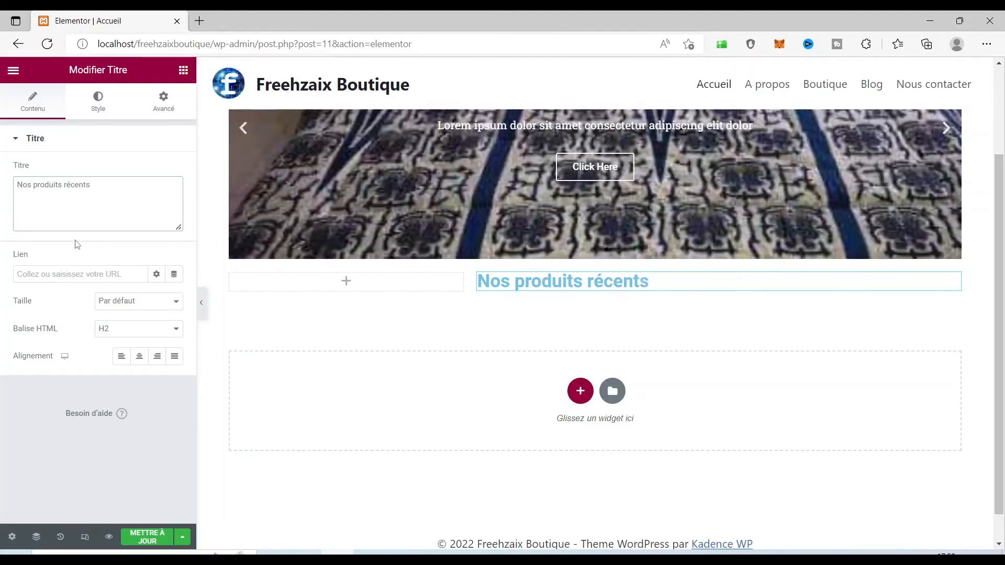
- Place a WooCommerce Products widget under the "Nos produits récents" heading and narrow the section's empty first column
click(182, 71)
scroll(112, 291, down, 5)
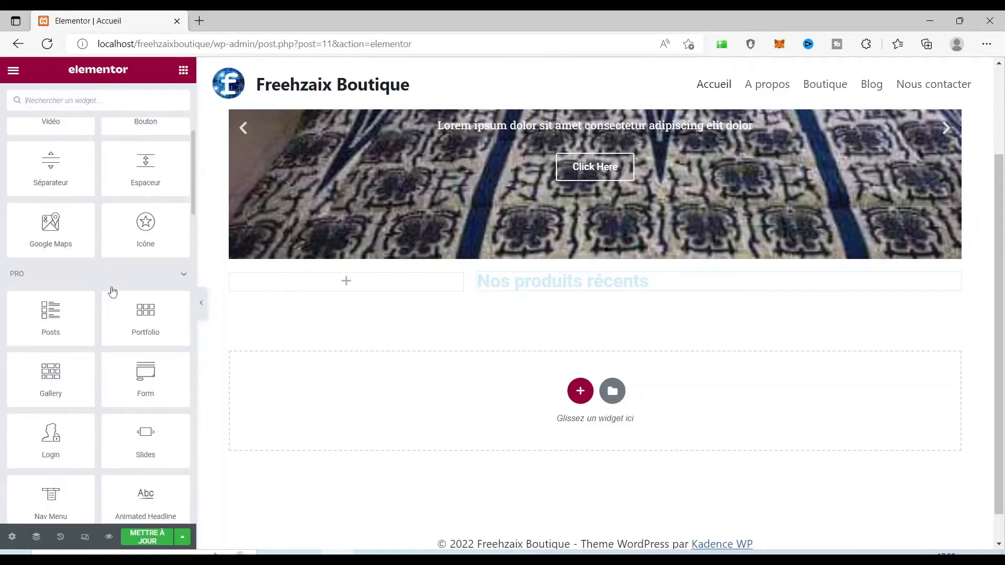
scroll(112, 291, down, 12)
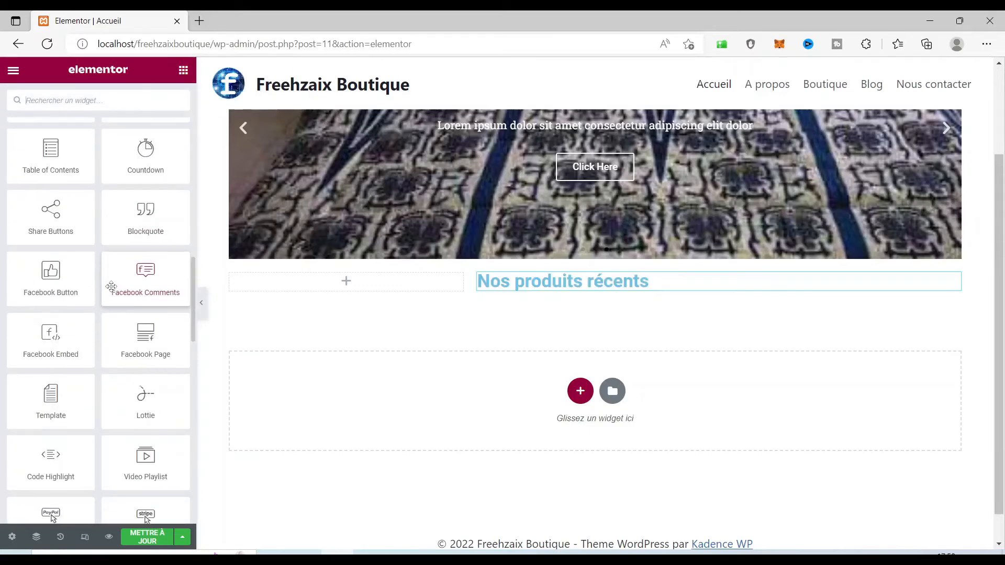
scroll(112, 286, down, 5)
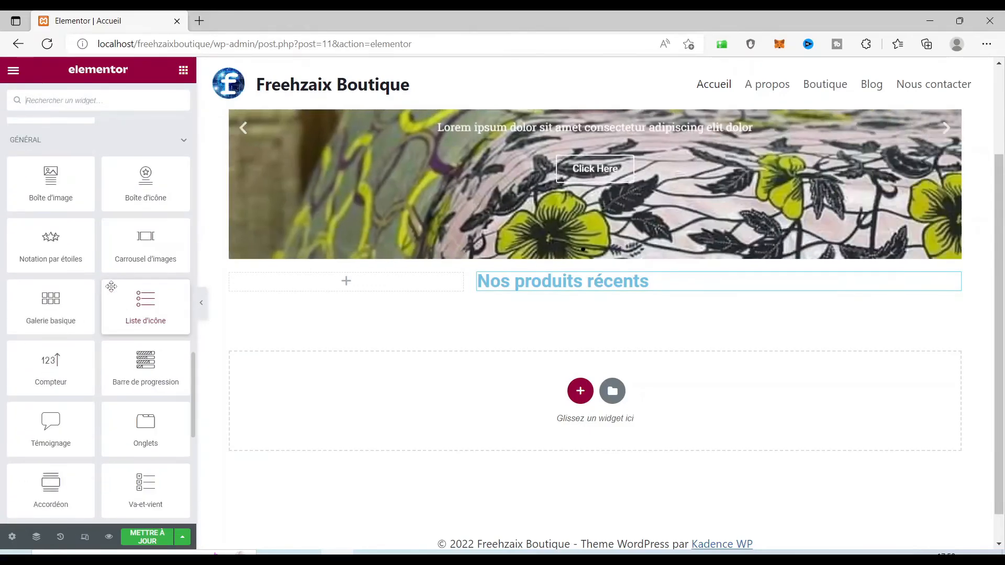
scroll(112, 287, down, 6)
scroll(112, 286, up, 2)
scroll(111, 286, down, 4)
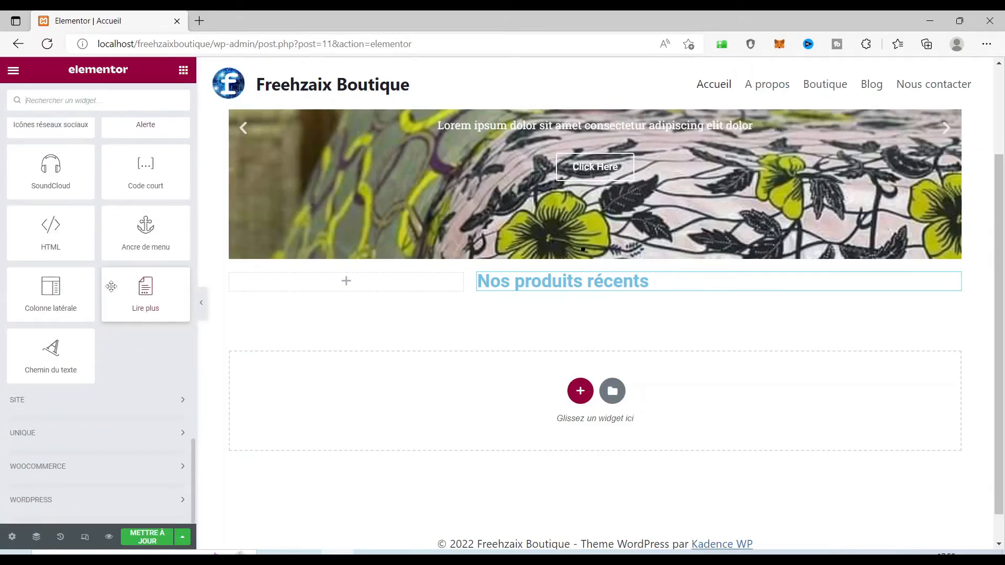
click(44, 472)
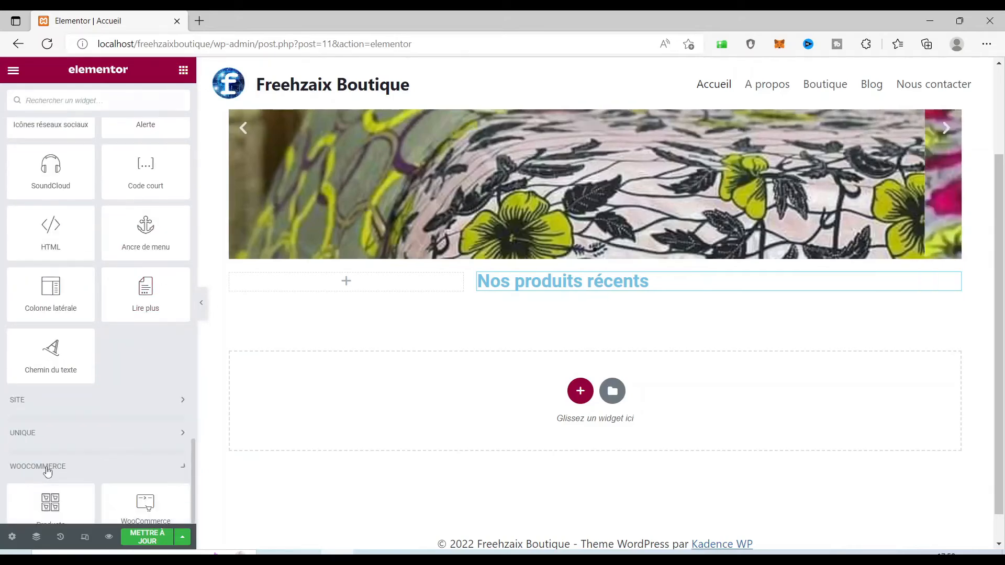
scroll(101, 449, down, 5)
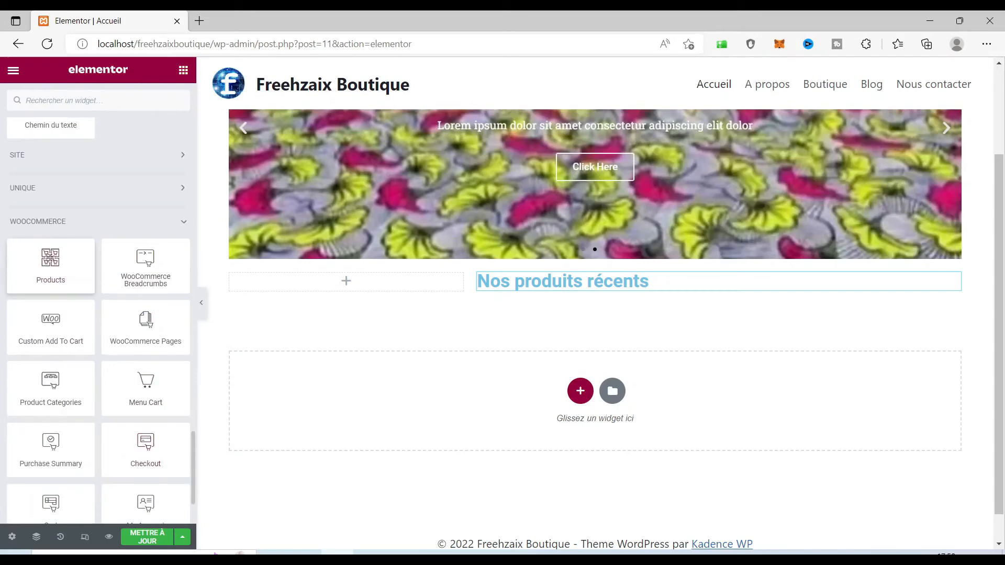
drag(50, 262, 618, 293)
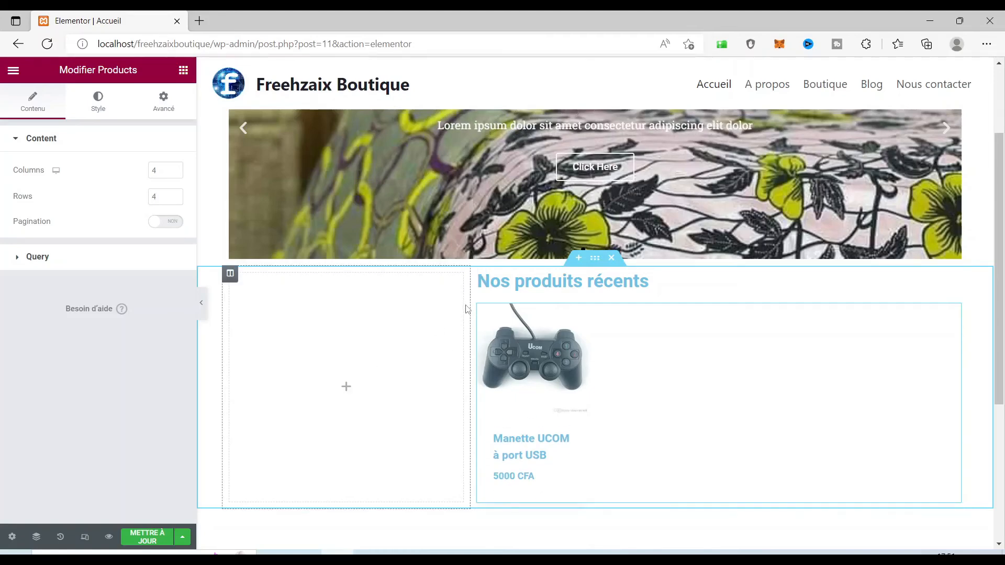
drag(470, 299, 393, 299)
- Add a single-column section below the products section and place a divider (Séparateur) widget in it
scroll(728, 382, down, 5)
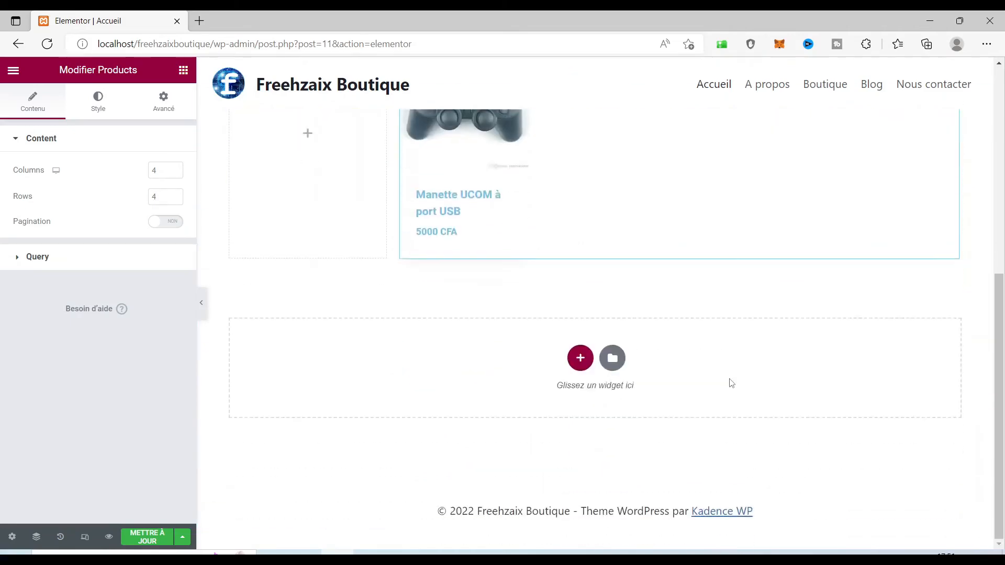
click(580, 358)
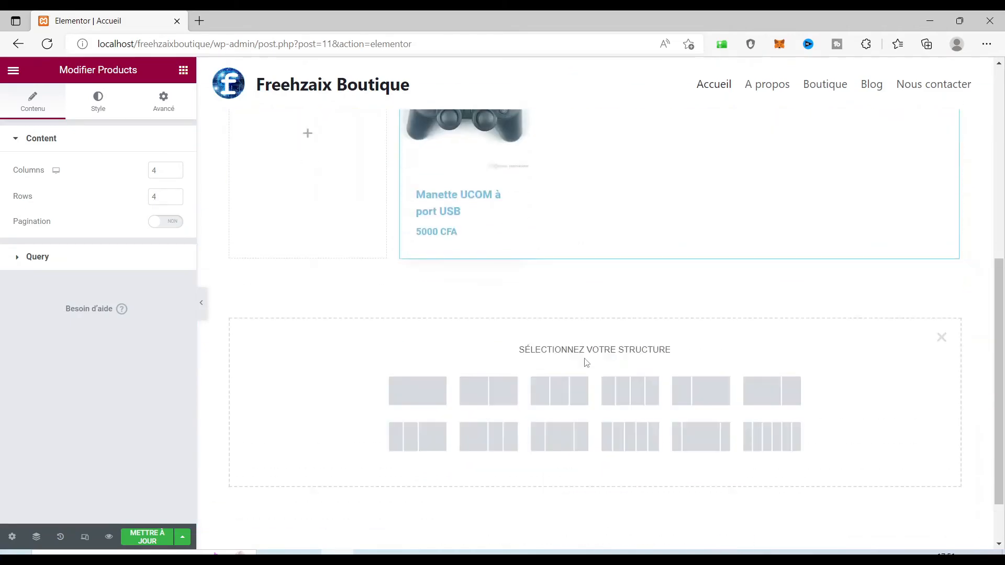
click(432, 391)
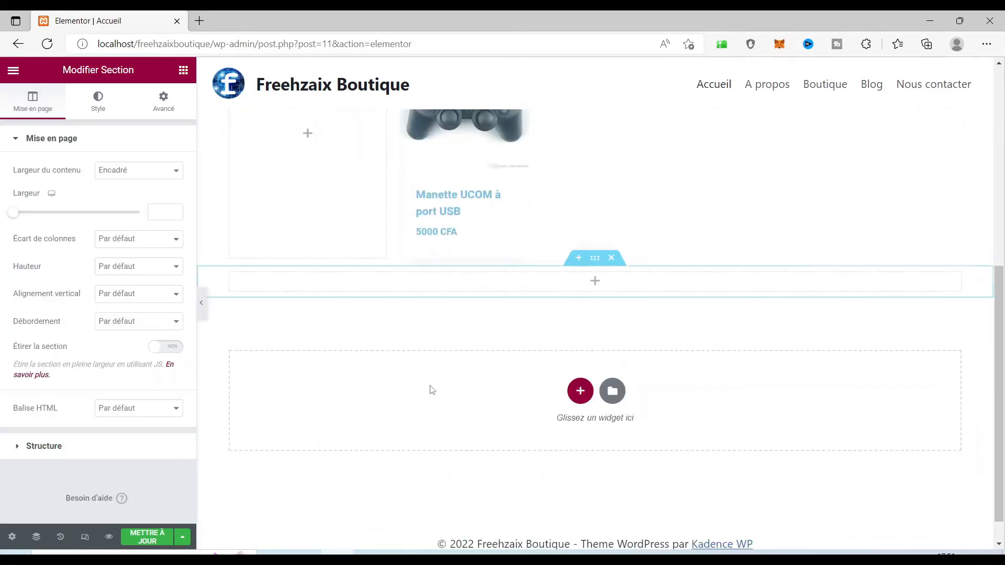
click(594, 281)
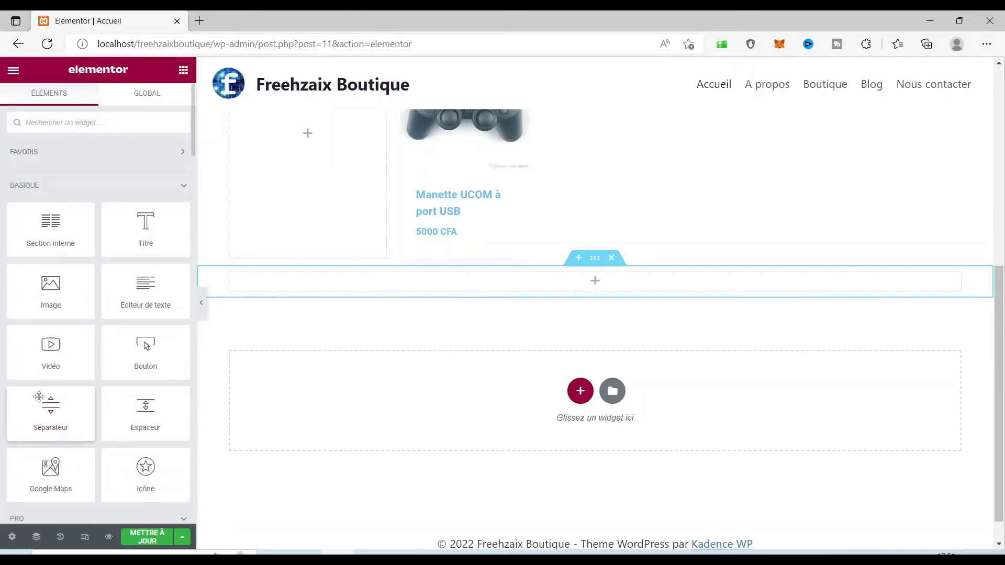
drag(84, 399, 596, 279)
- Insert a divider (Séparateur) widget between the "Nos produits récents" heading and the product list
scroll(618, 339, up, 4)
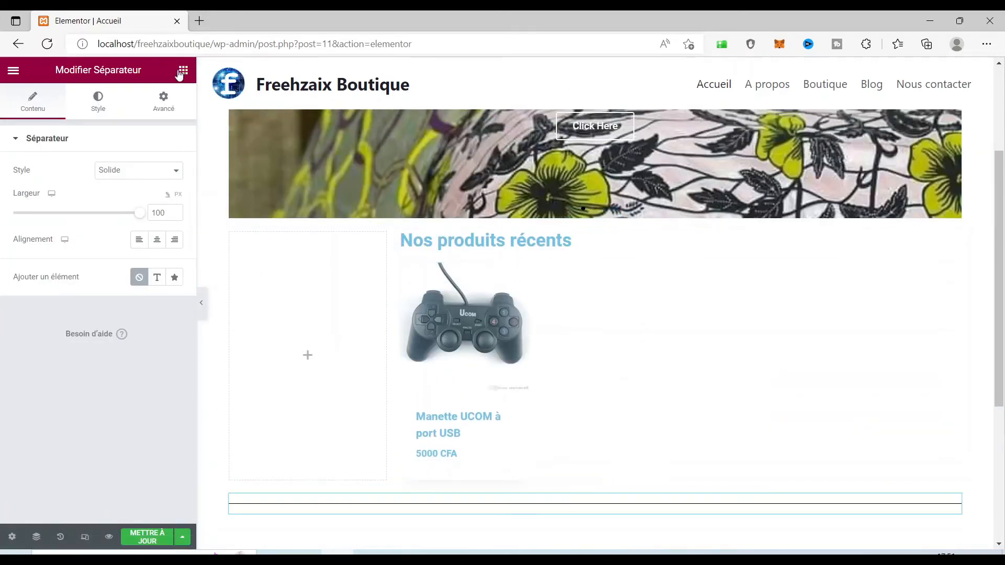
click(182, 71)
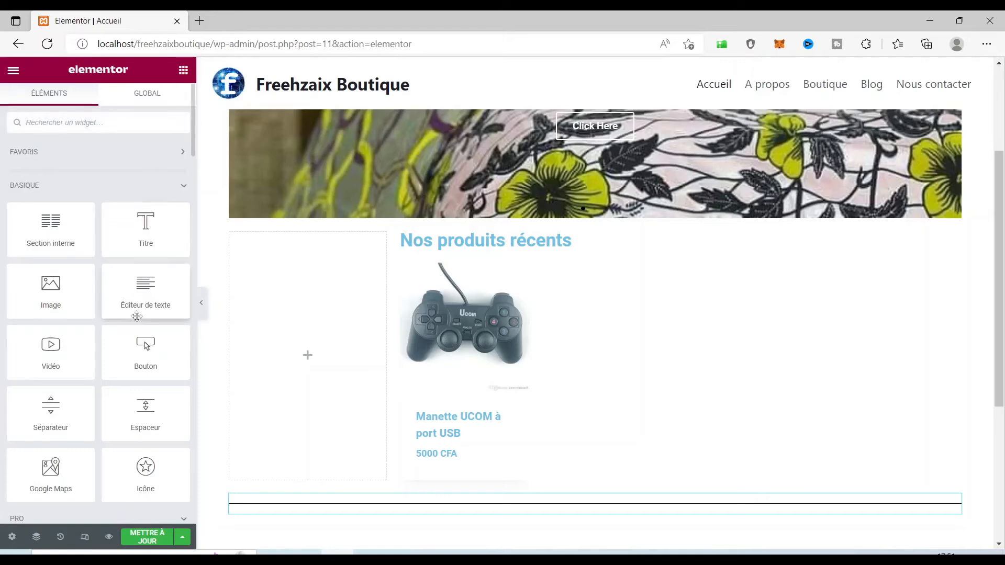
drag(47, 408, 508, 250)
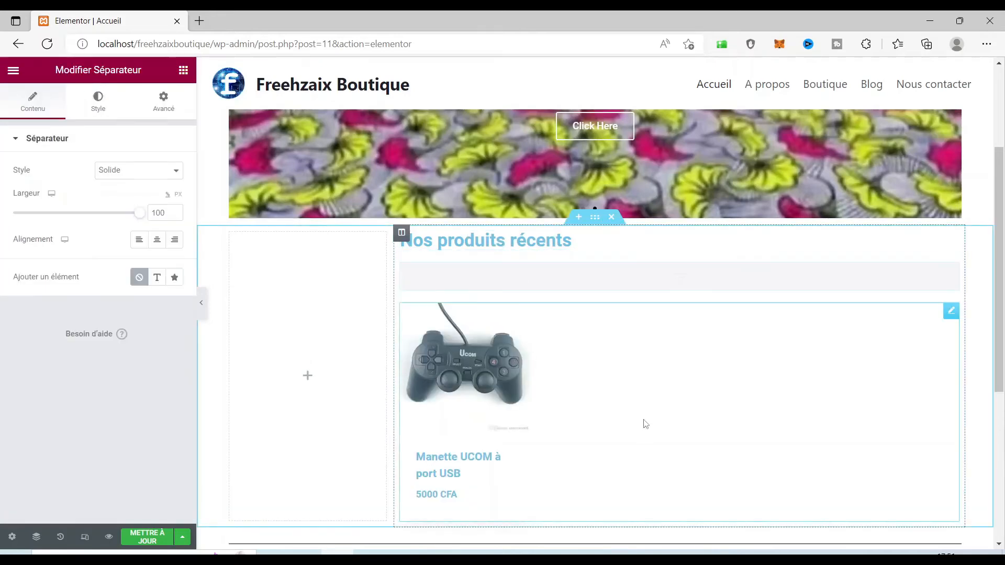
- Insert one spacer (Espaceur) widget directly below the slider and another directly above the page's lowest divider
click(182, 70)
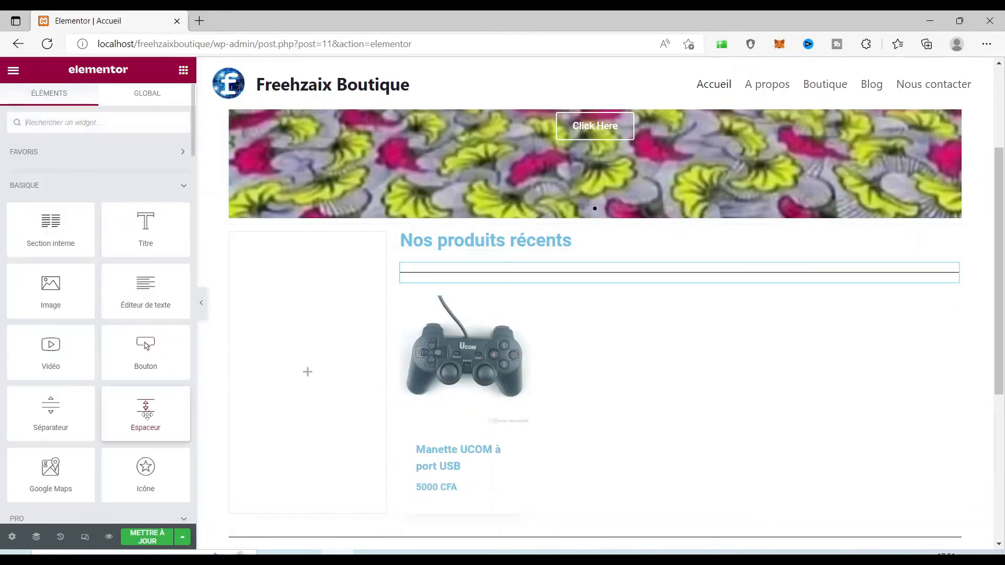
drag(149, 408, 557, 218)
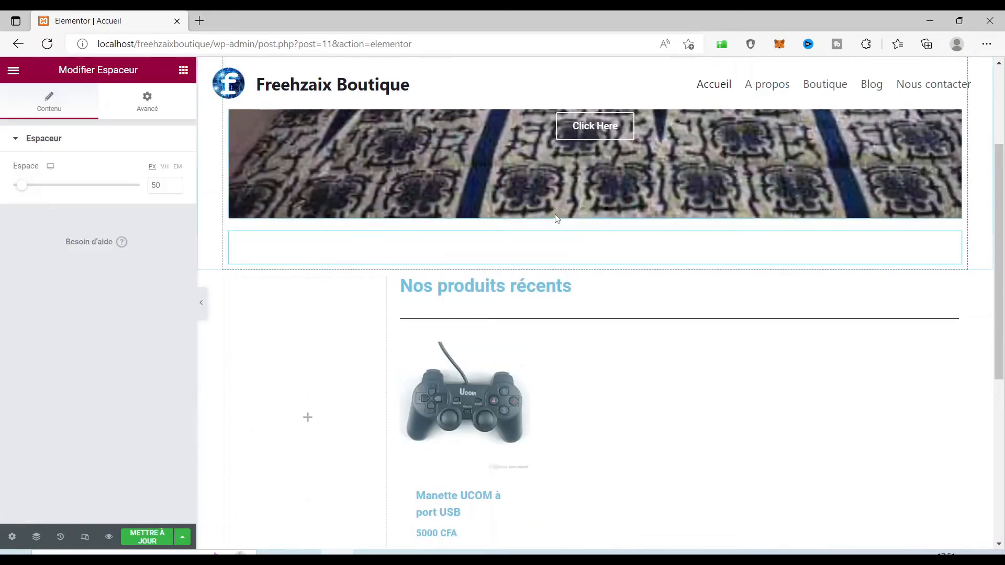
scroll(652, 333, down, 3)
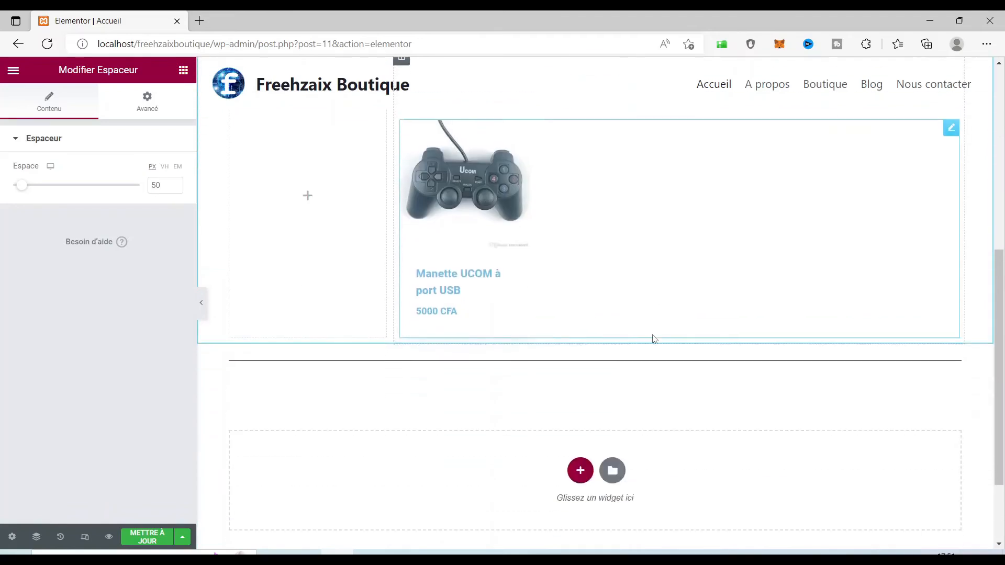
click(183, 72)
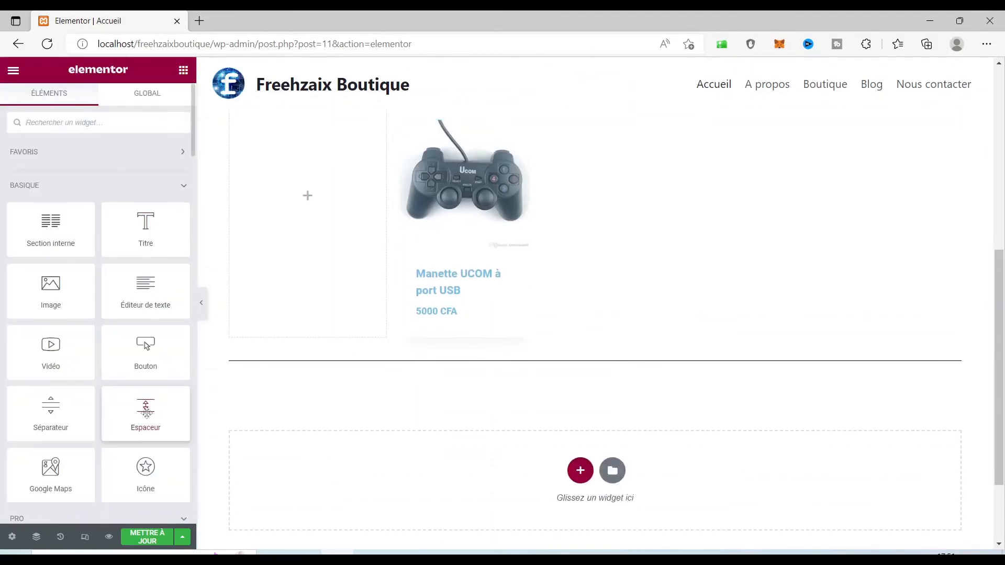
drag(192, 405, 566, 356)
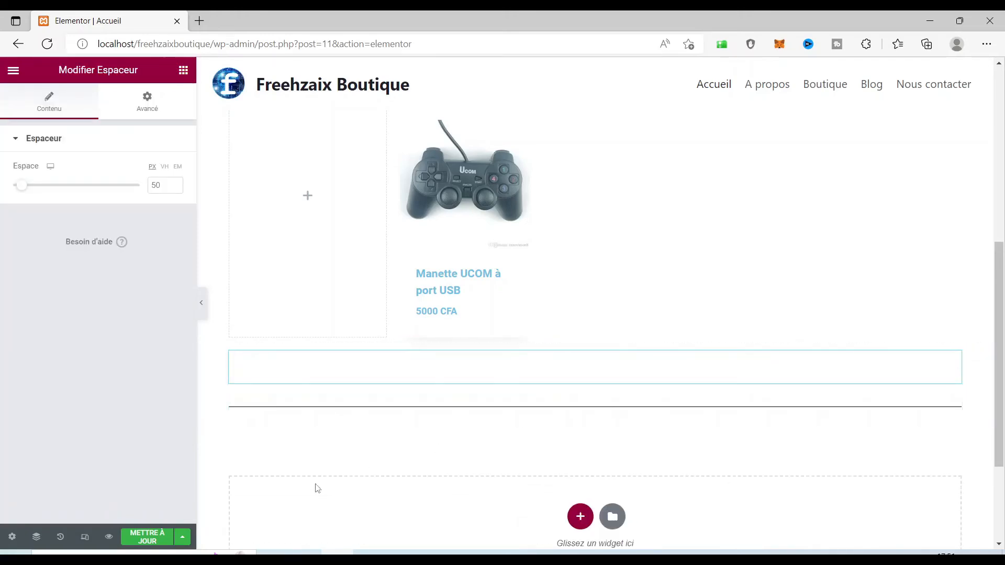
- Update the home page and view its published version down to the recent products section
click(145, 539)
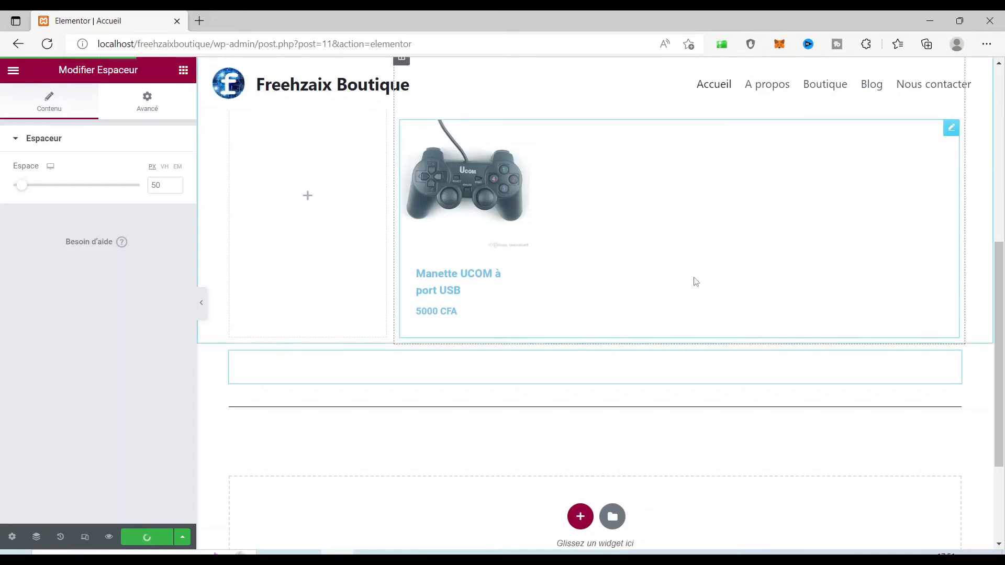
scroll(694, 283, up, 5)
scroll(473, 390, up, 2)
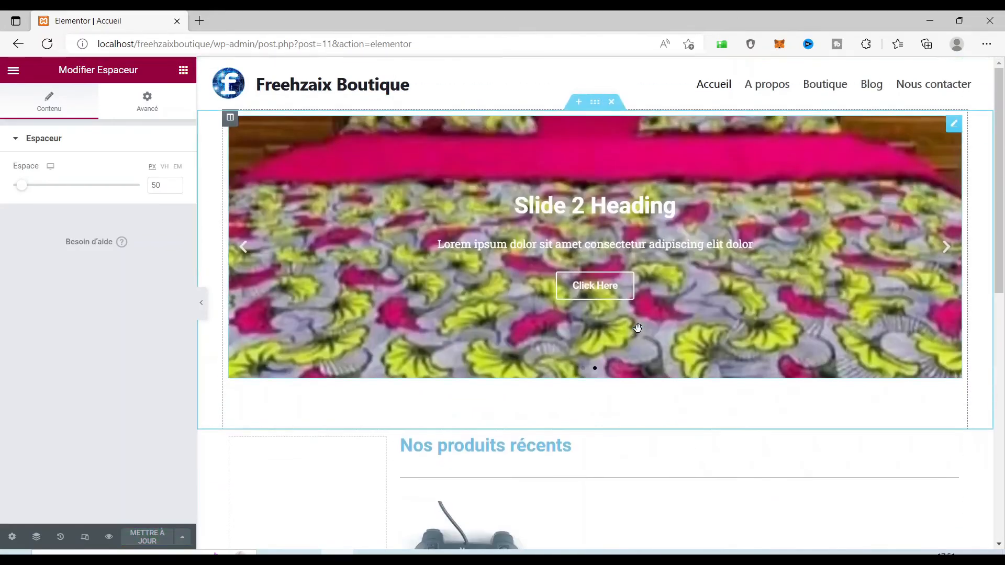
click(13, 72)
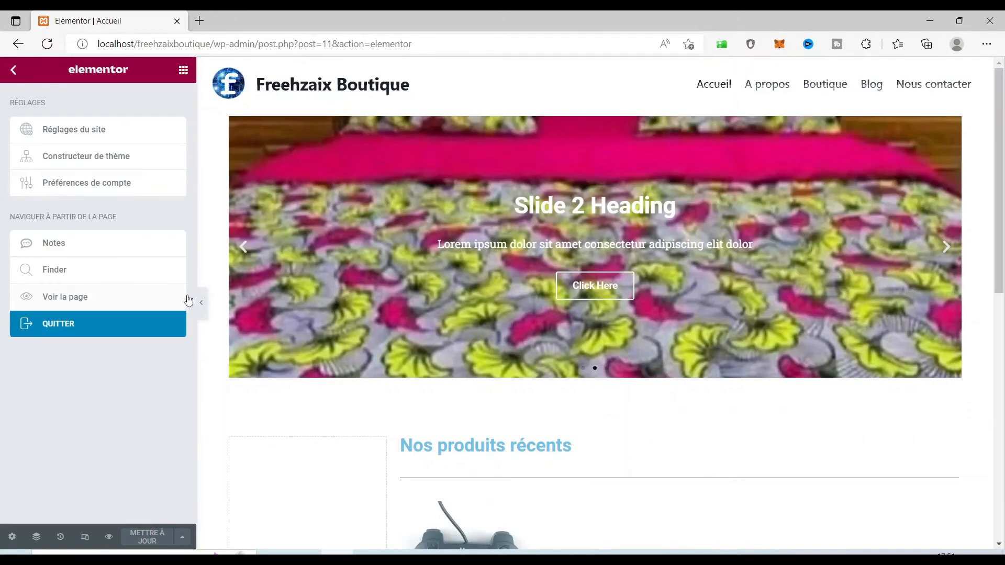
click(53, 302)
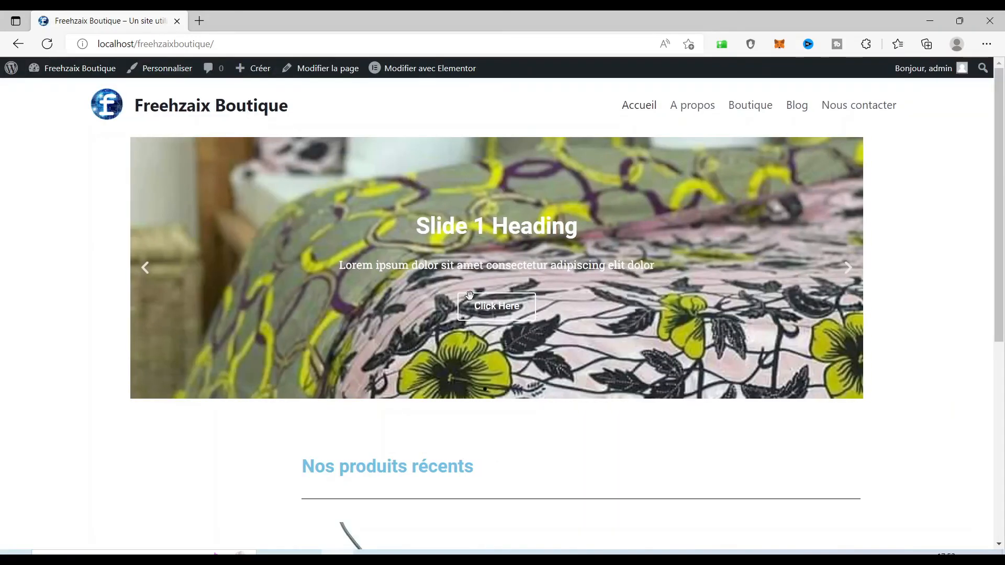
scroll(588, 294, down, 5)
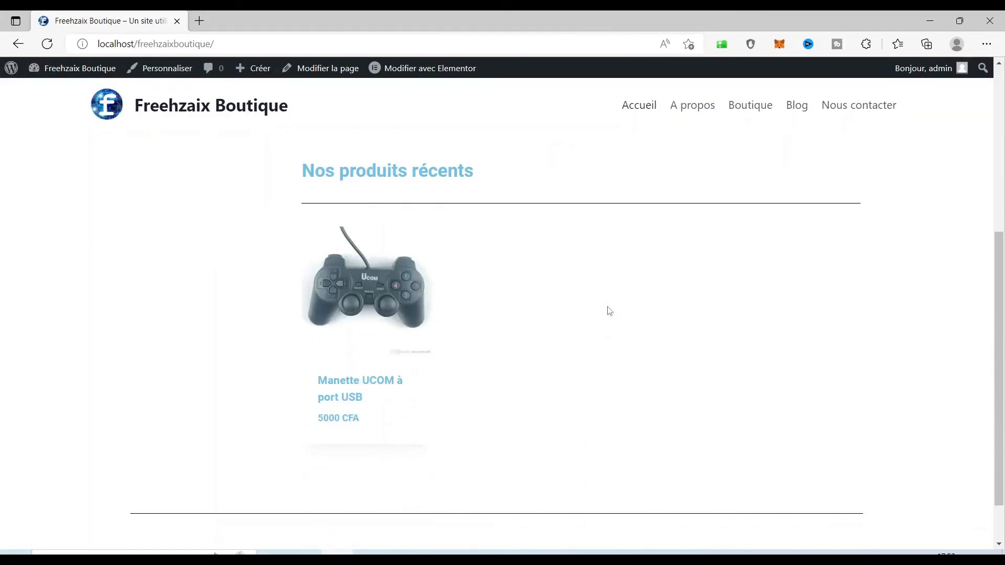